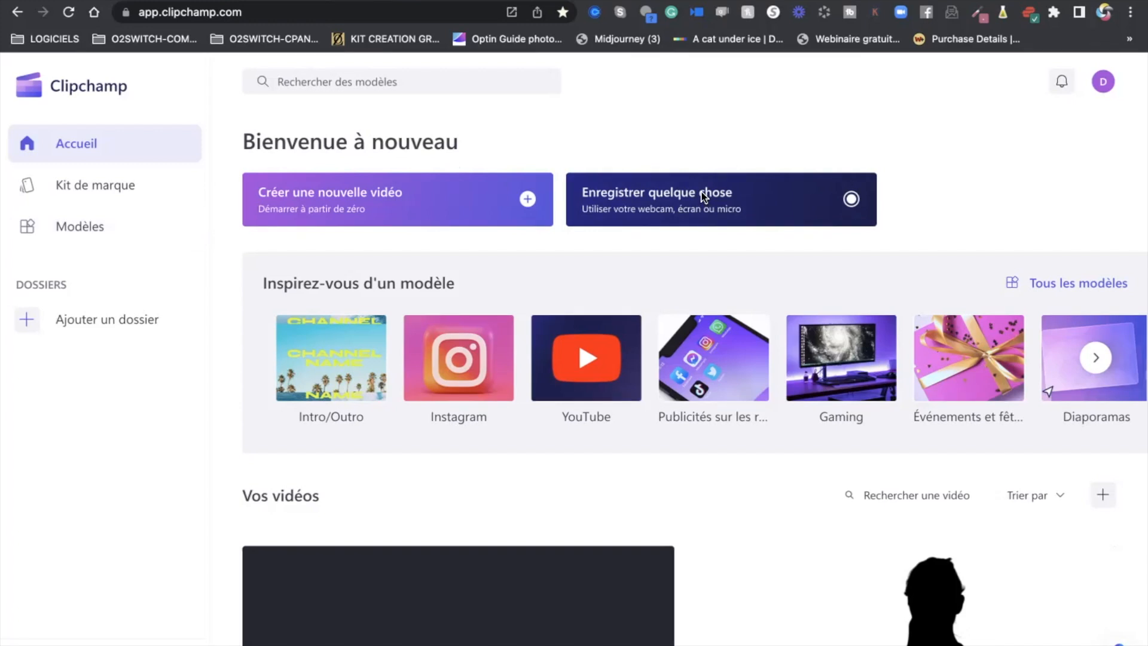
Start a new recording project and open the Synthèse vocale tool for creating a voice-over
click(634, 206)
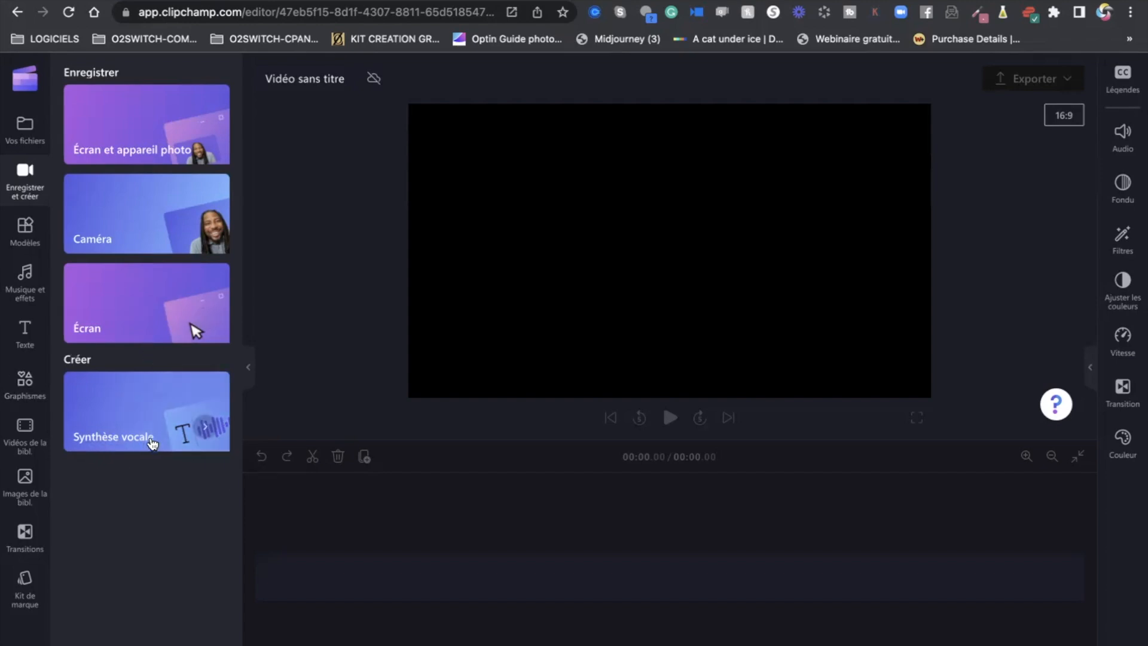
click(144, 422)
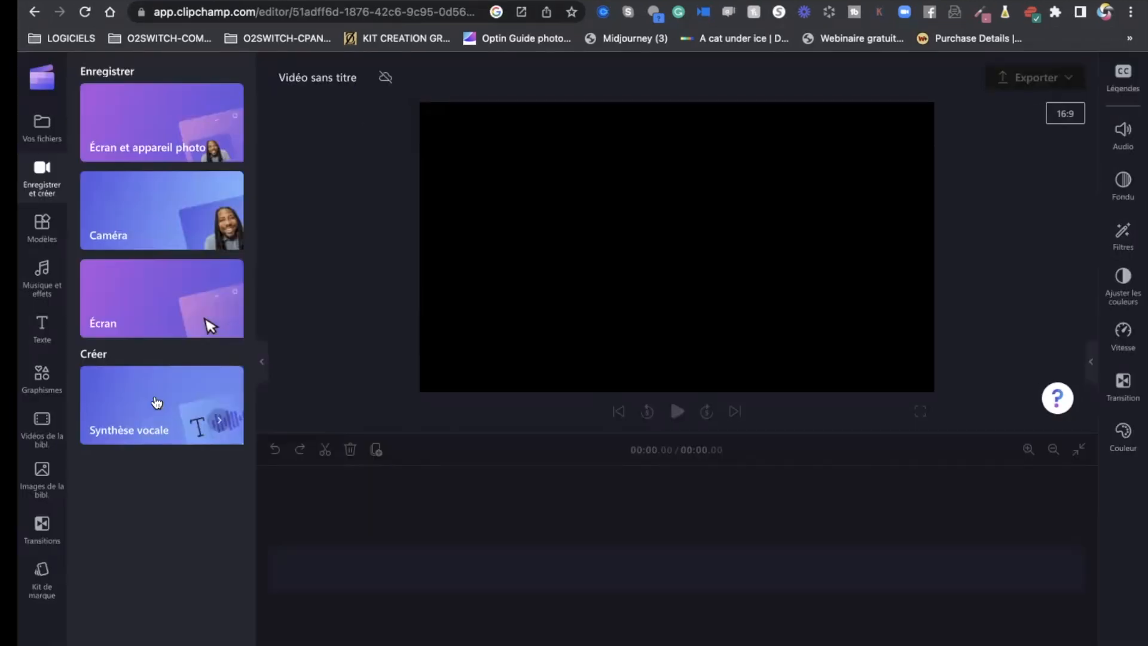
click(153, 398)
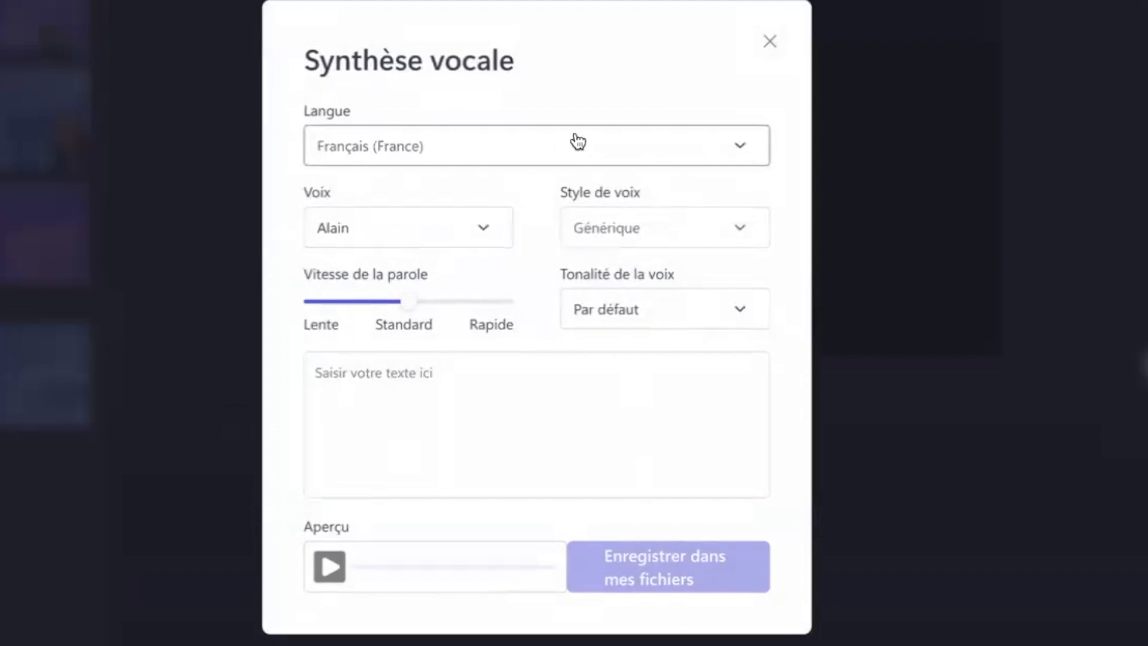
Examine the full range of languages offered for the synthesized voice
click(741, 147)
scroll(496, 457, down, 8)
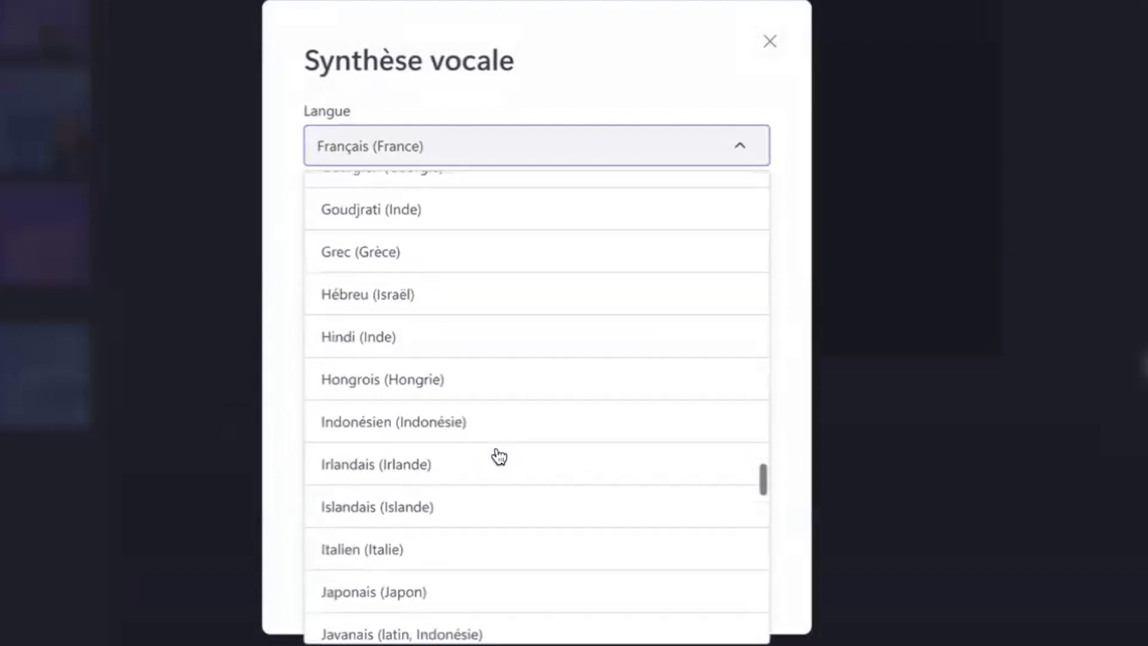
scroll(498, 456, down, 10)
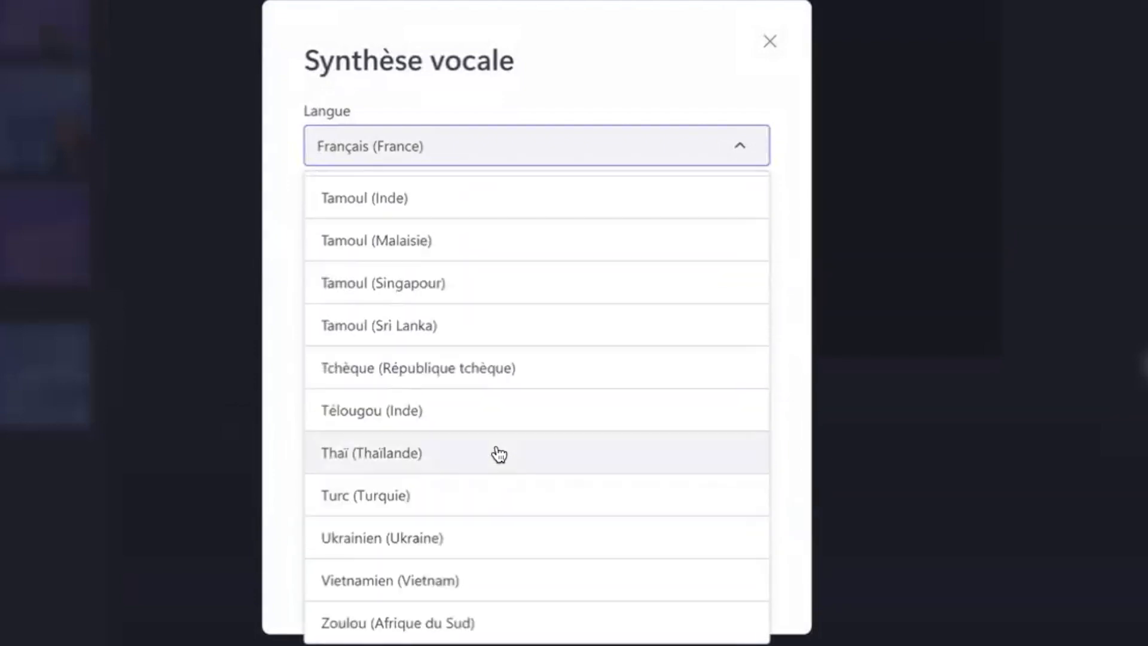
scroll(498, 454, up, 15)
scroll(499, 455, up, 15)
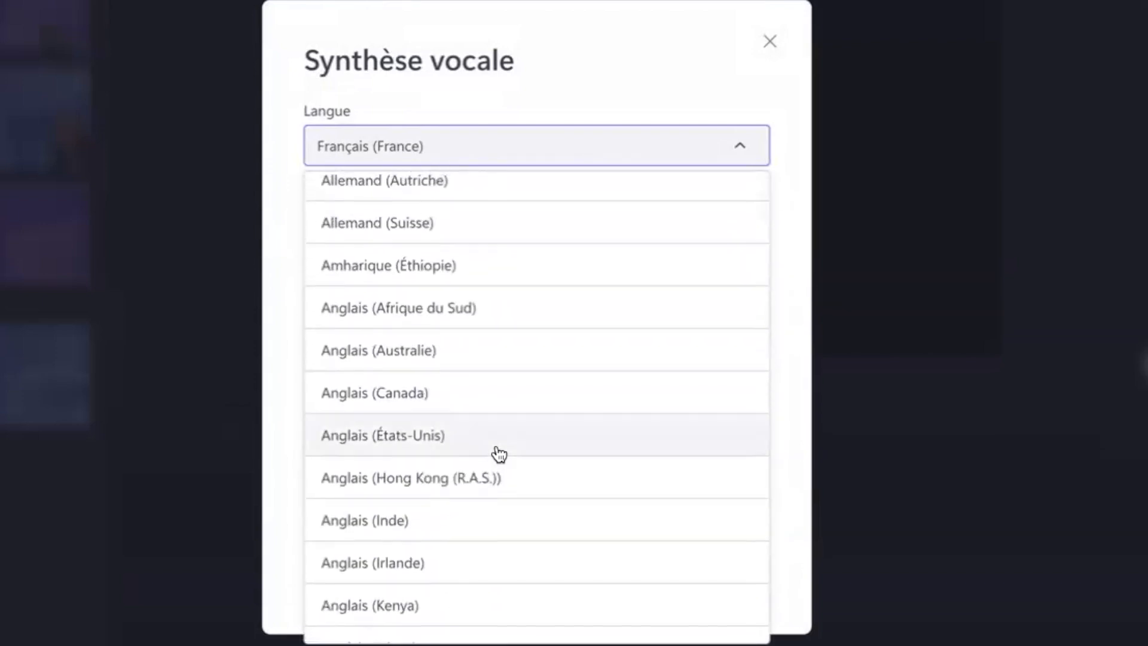
scroll(499, 455, up, 3)
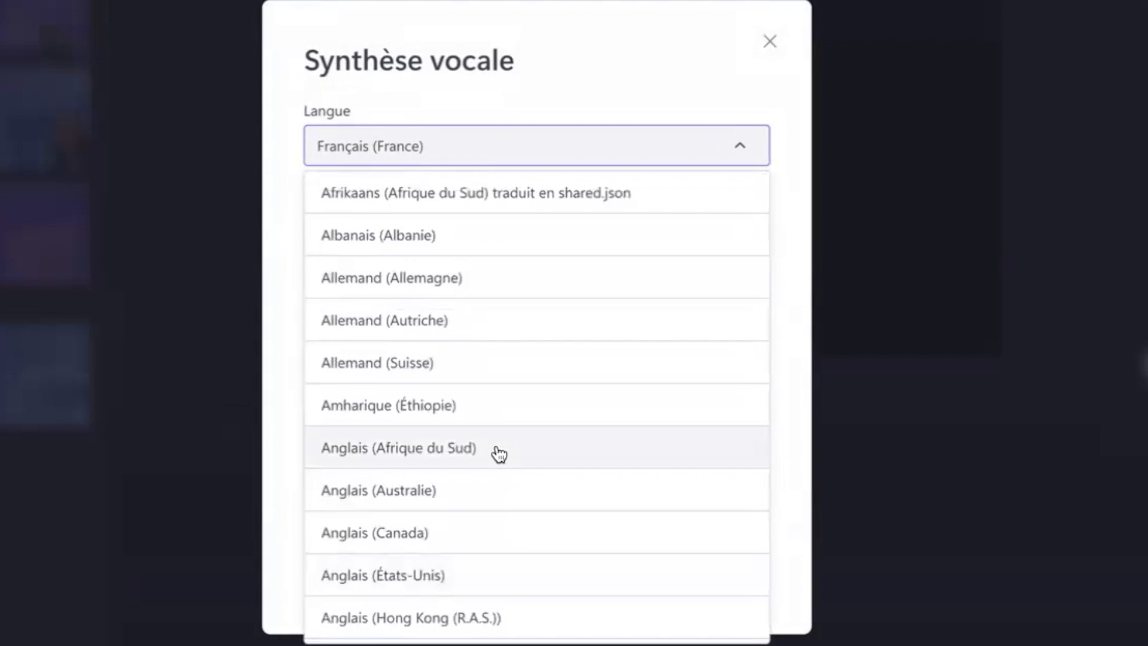
scroll(499, 454, down, 1)
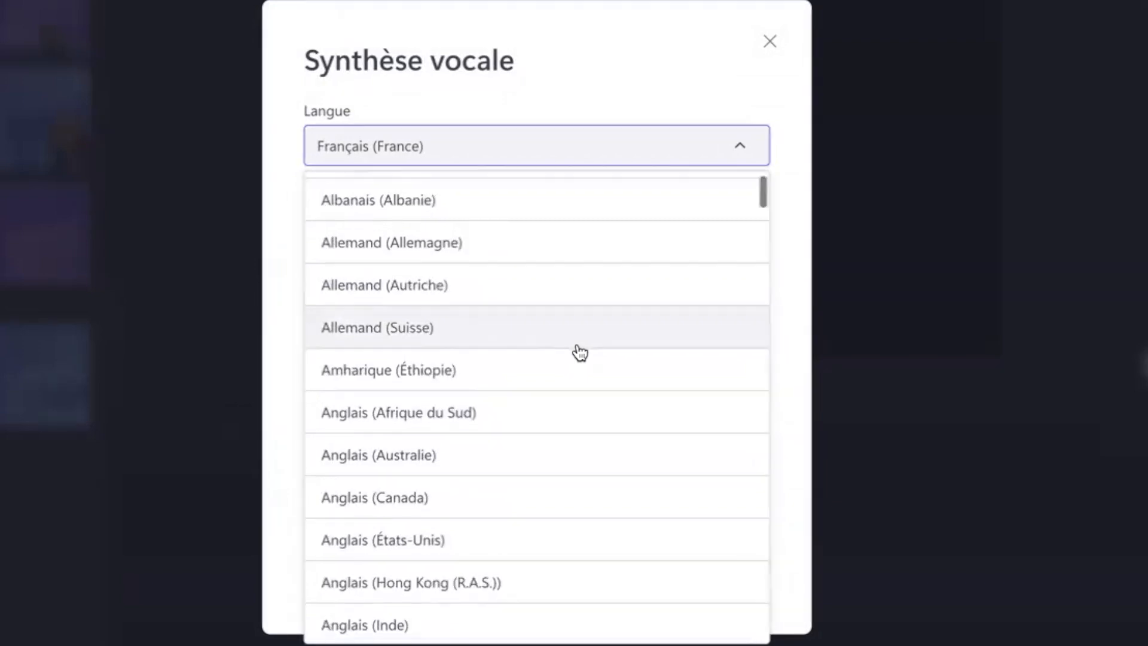
Set the speech language to Français (Canada) and check its available voices
scroll(579, 353, down, 8)
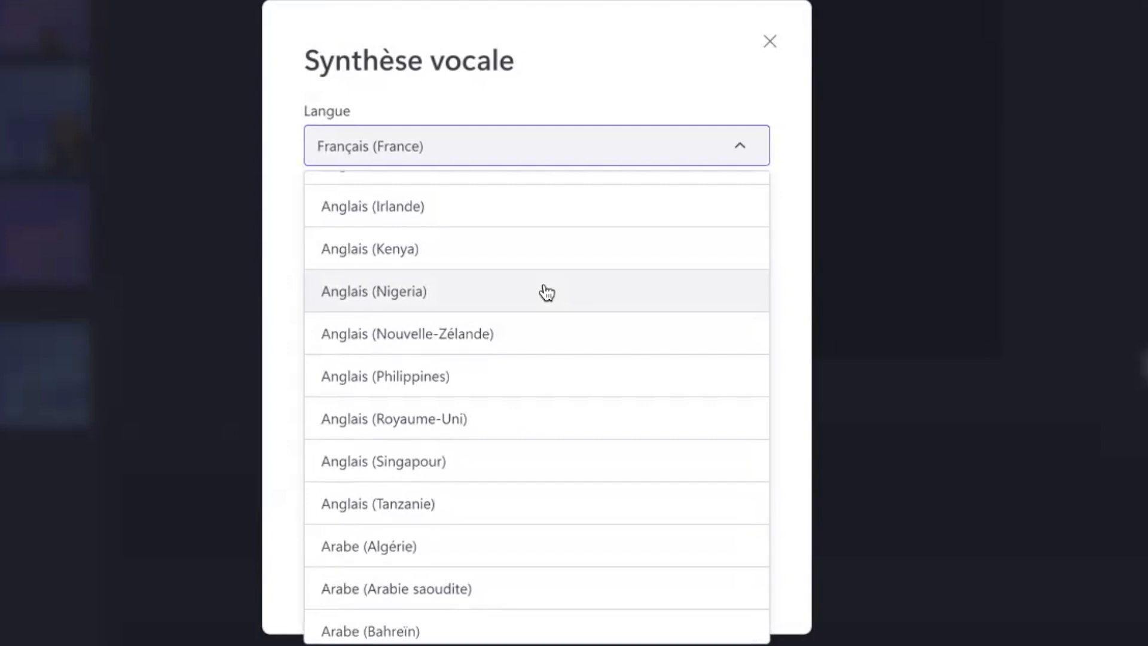
scroll(546, 293, down, 20)
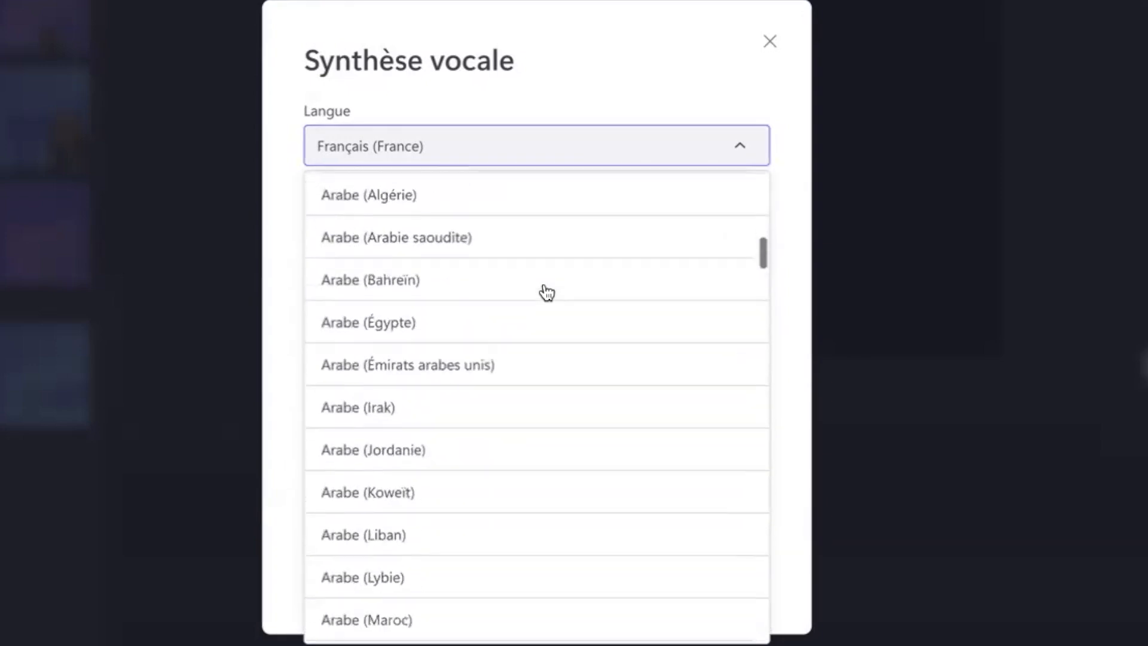
scroll(547, 292, down, 20)
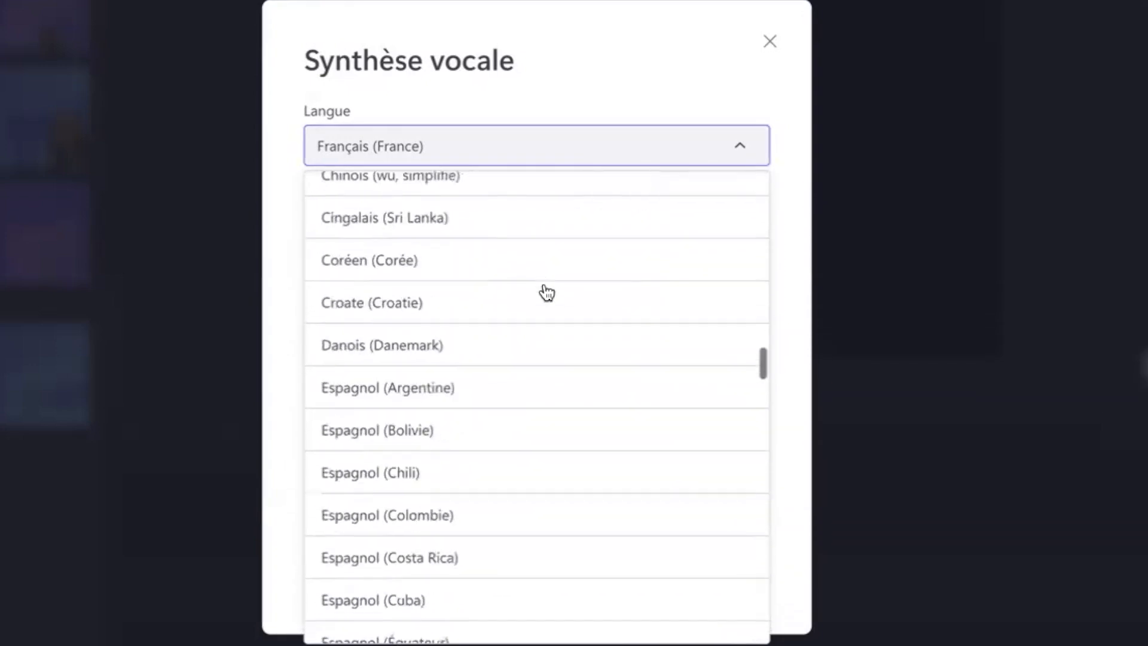
scroll(546, 292, down, 6)
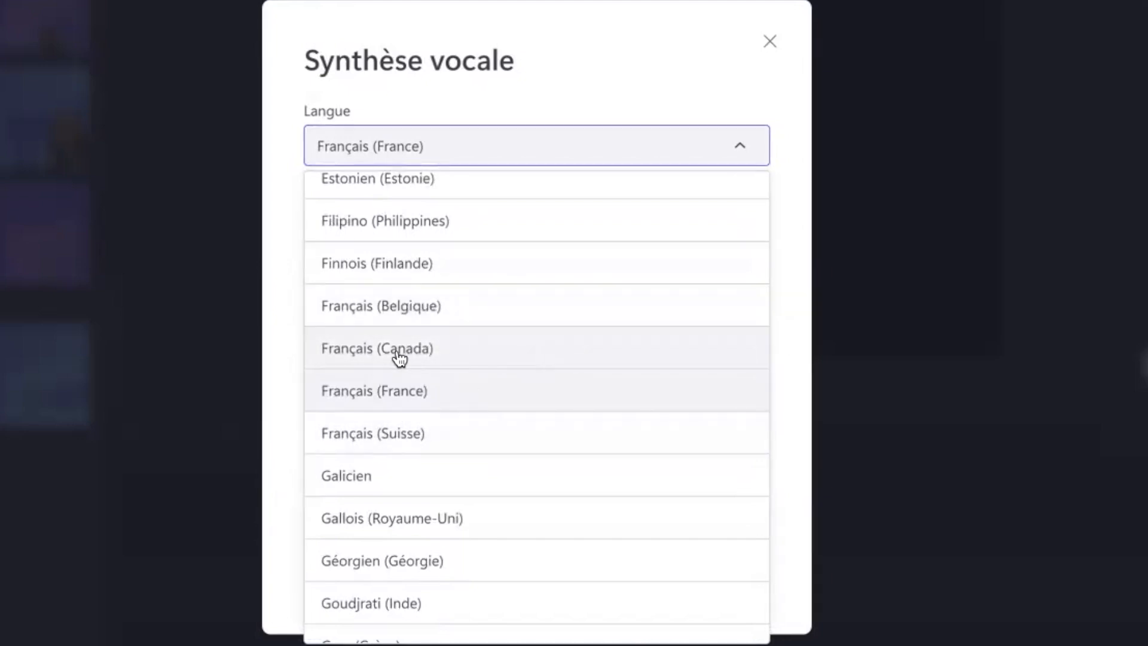
click(361, 348)
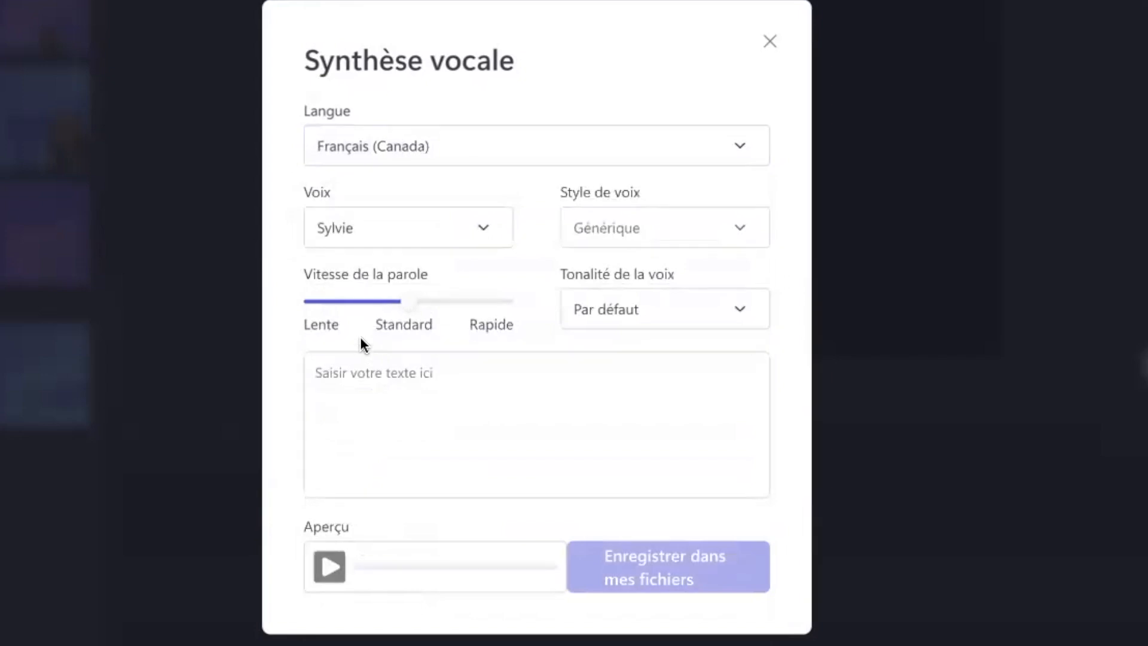
click(490, 232)
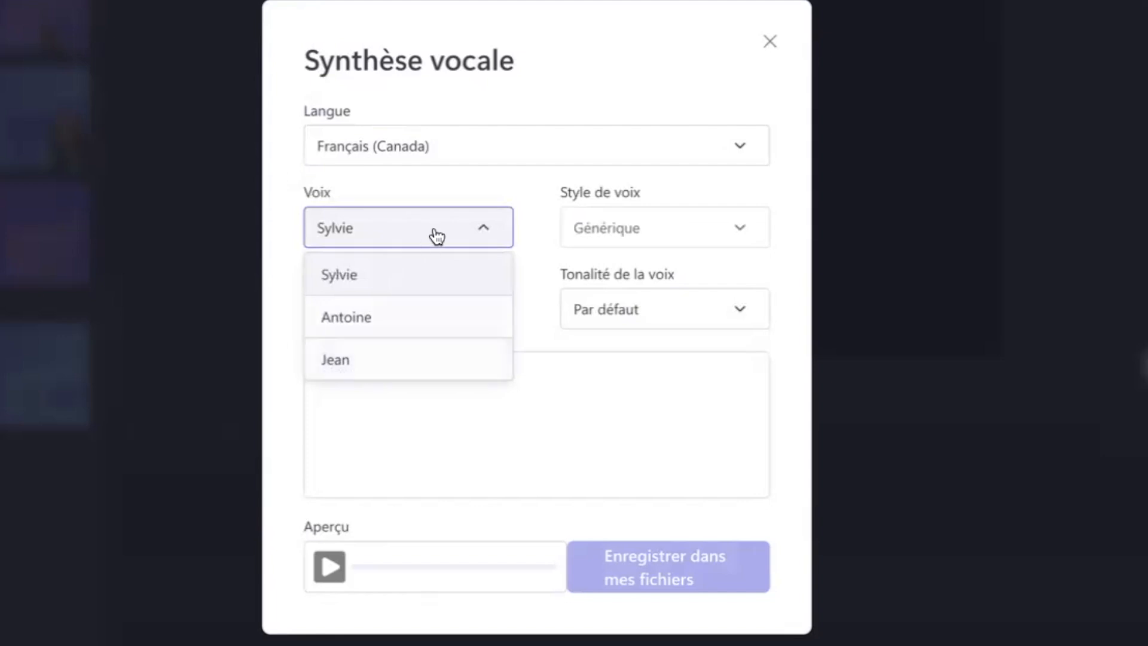
Set the speech language to Français (France) and look through its available voices
click(741, 145)
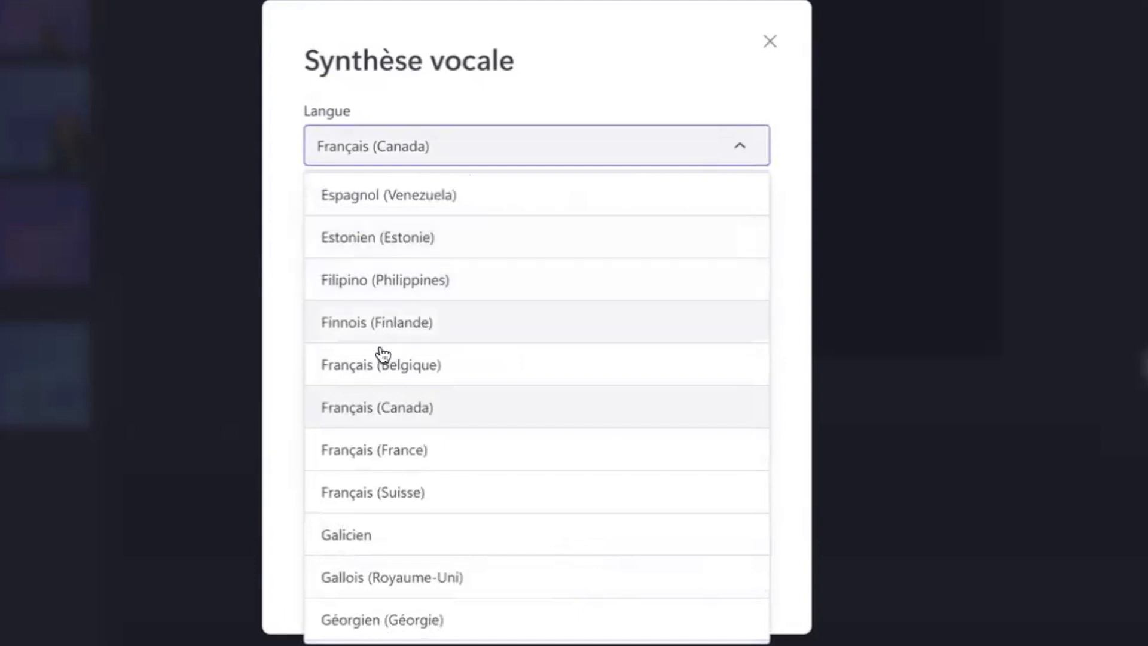
click(374, 449)
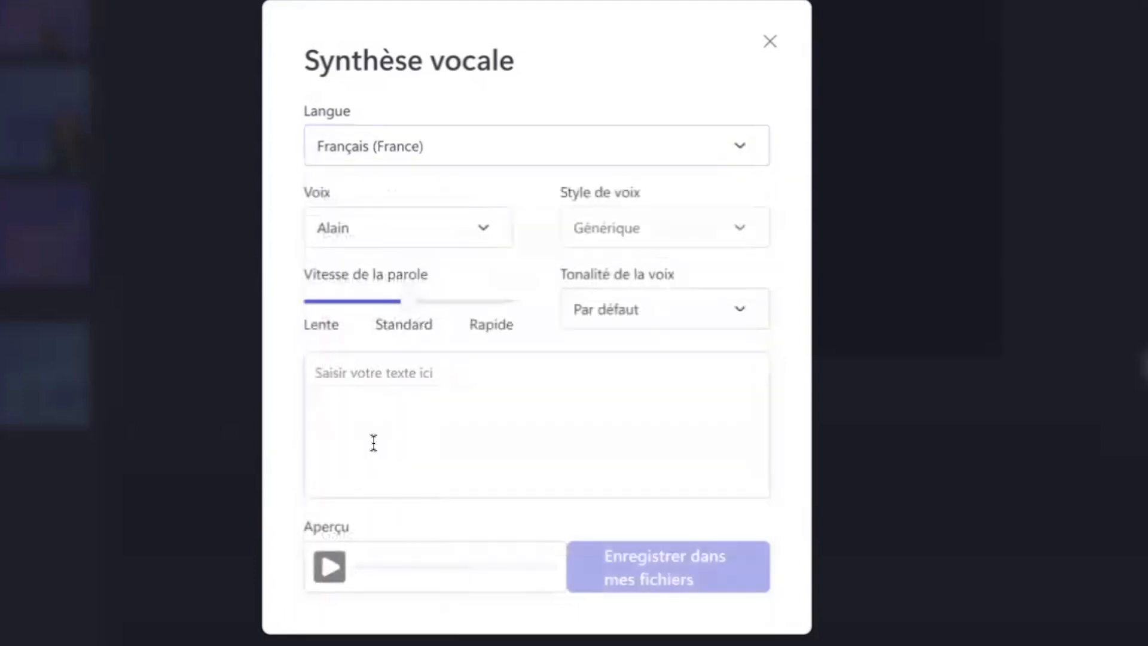
click(484, 227)
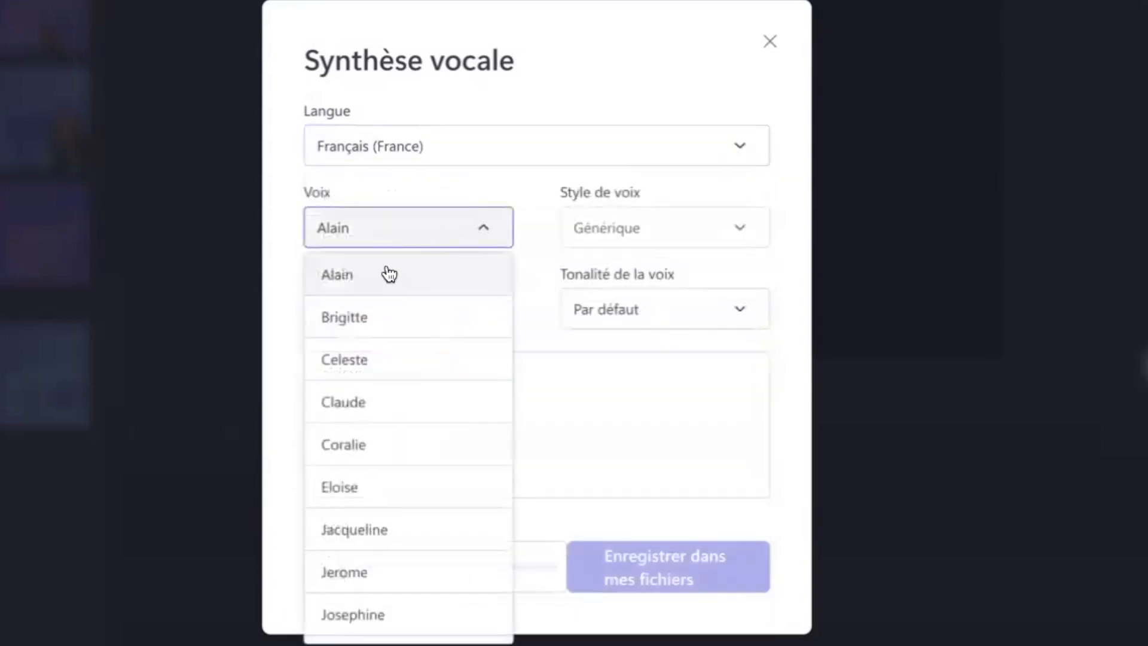
scroll(376, 548, down, 3)
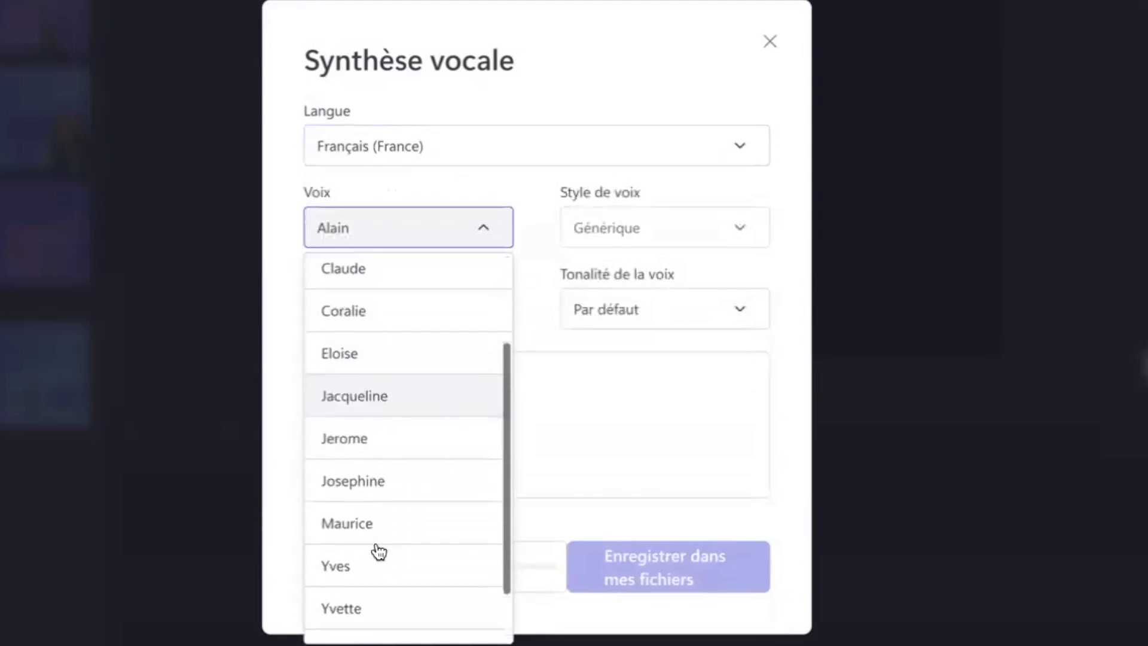
scroll(376, 548, up, 5)
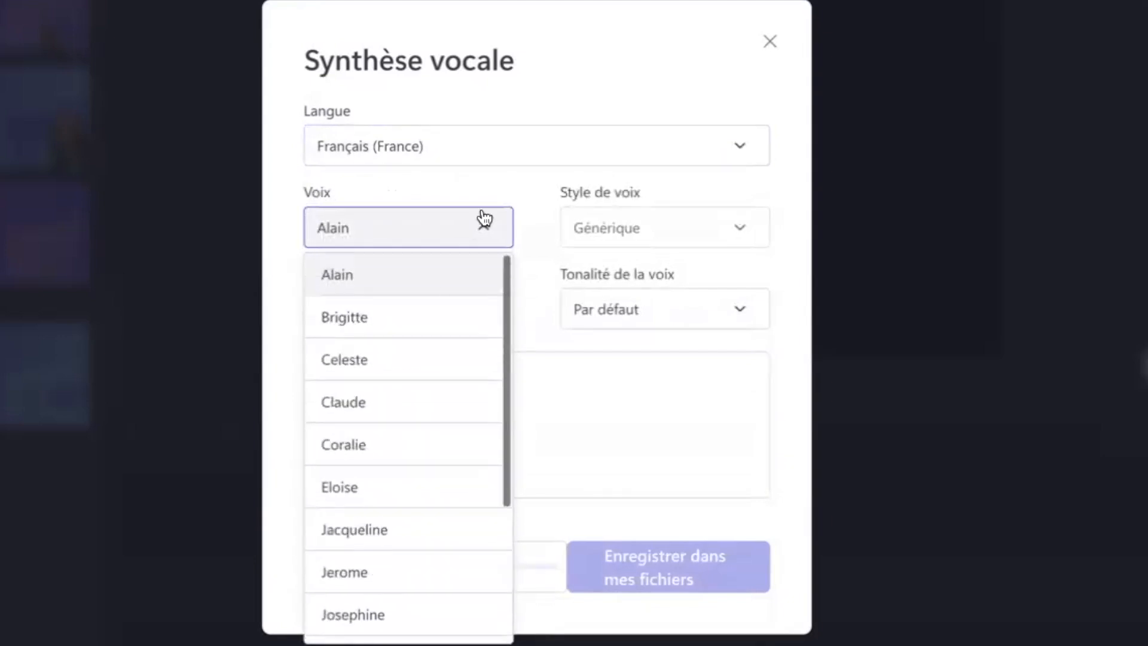
click(502, 182)
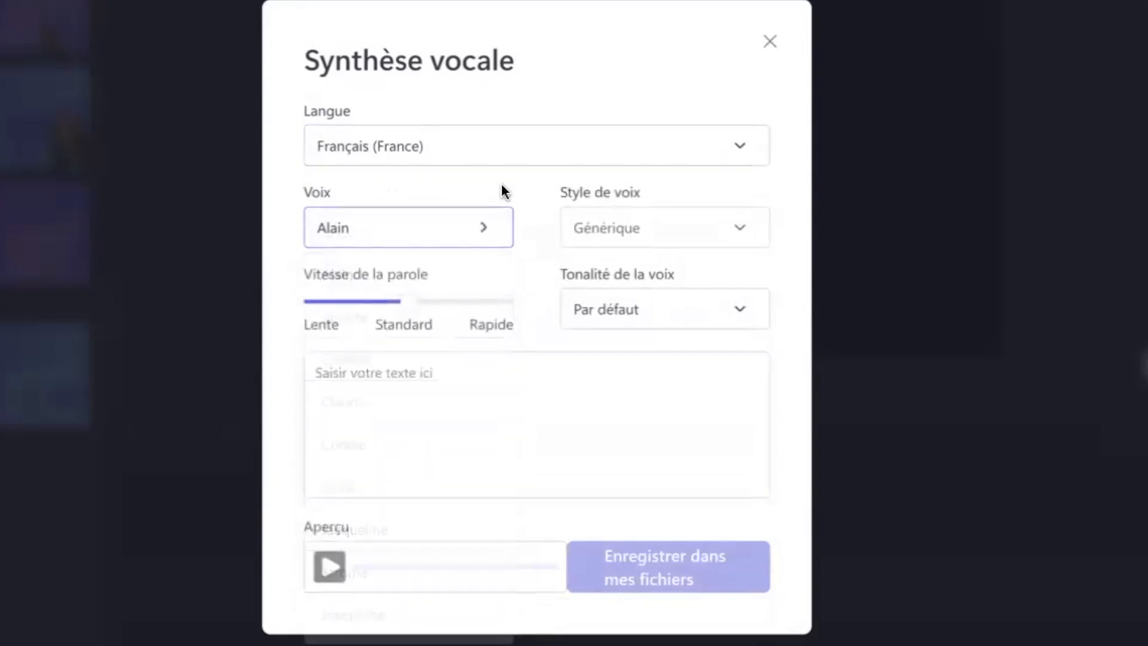
Set the speech language to Français (Belgique) and check its available voices
click(741, 142)
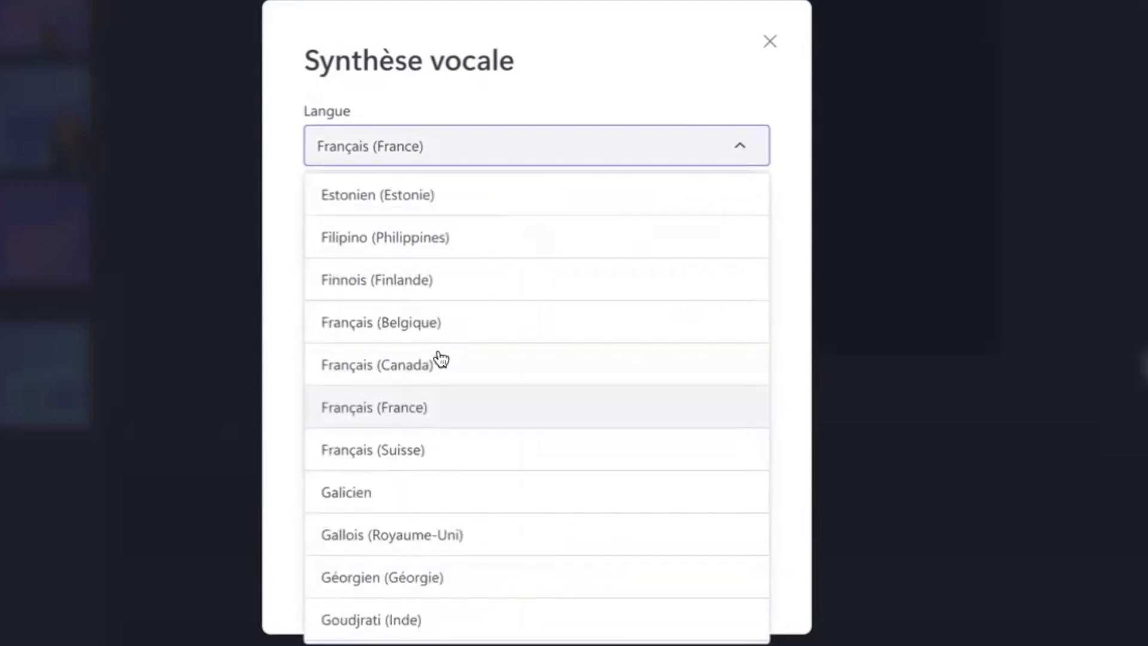
click(389, 326)
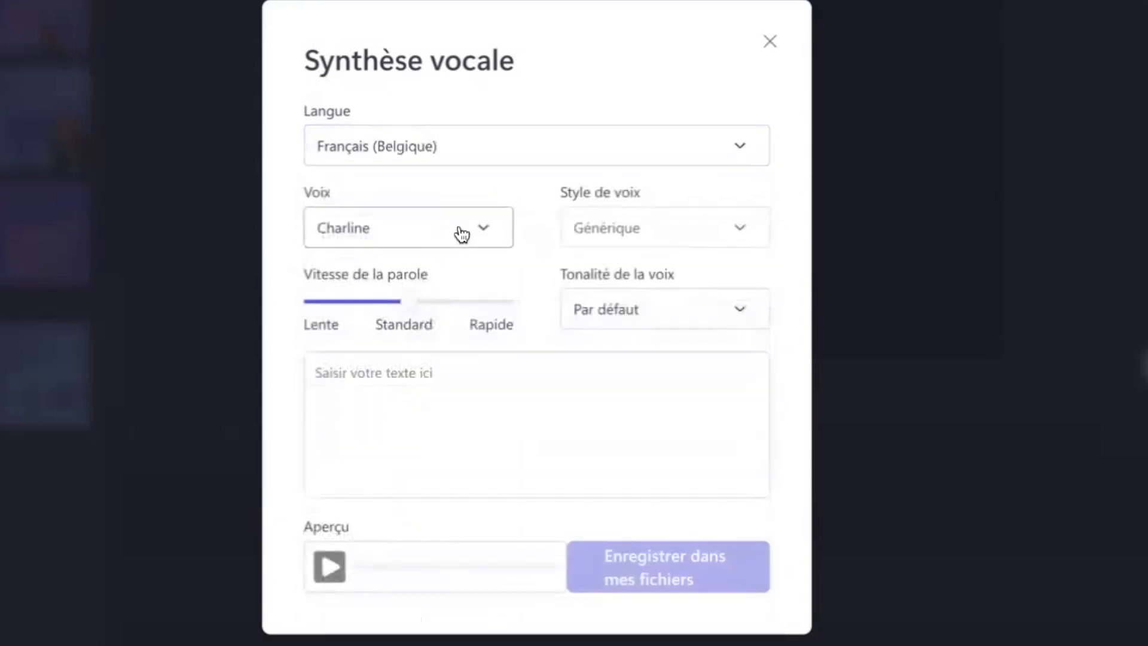
click(485, 226)
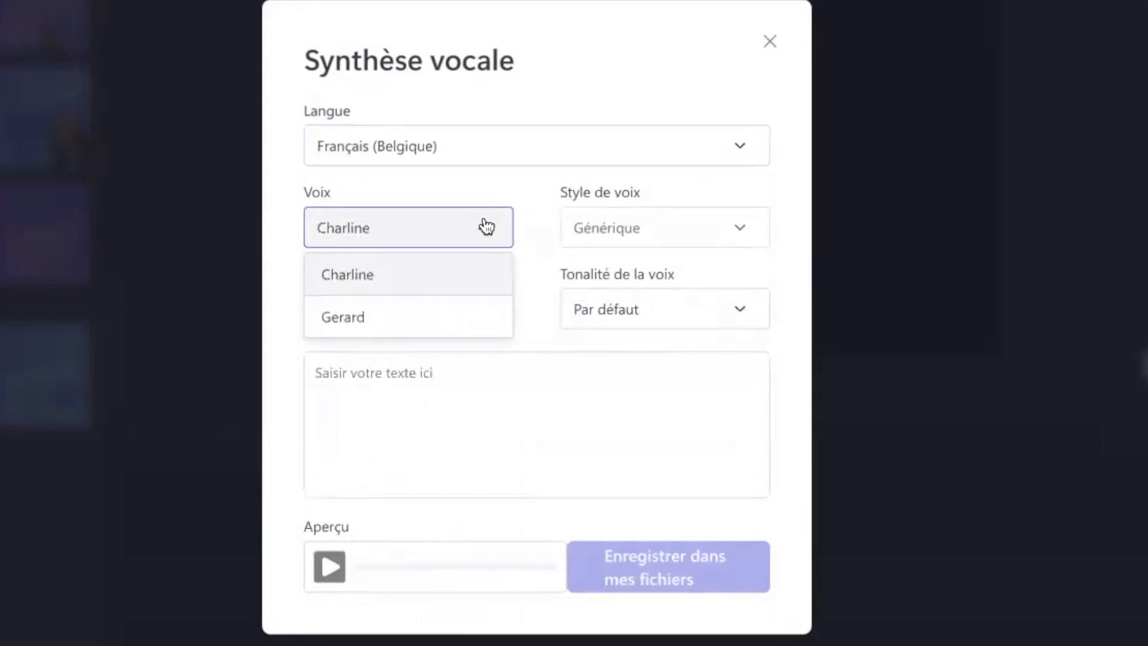
Set the speech language to Français (Suisse) and check its available voices
click(742, 149)
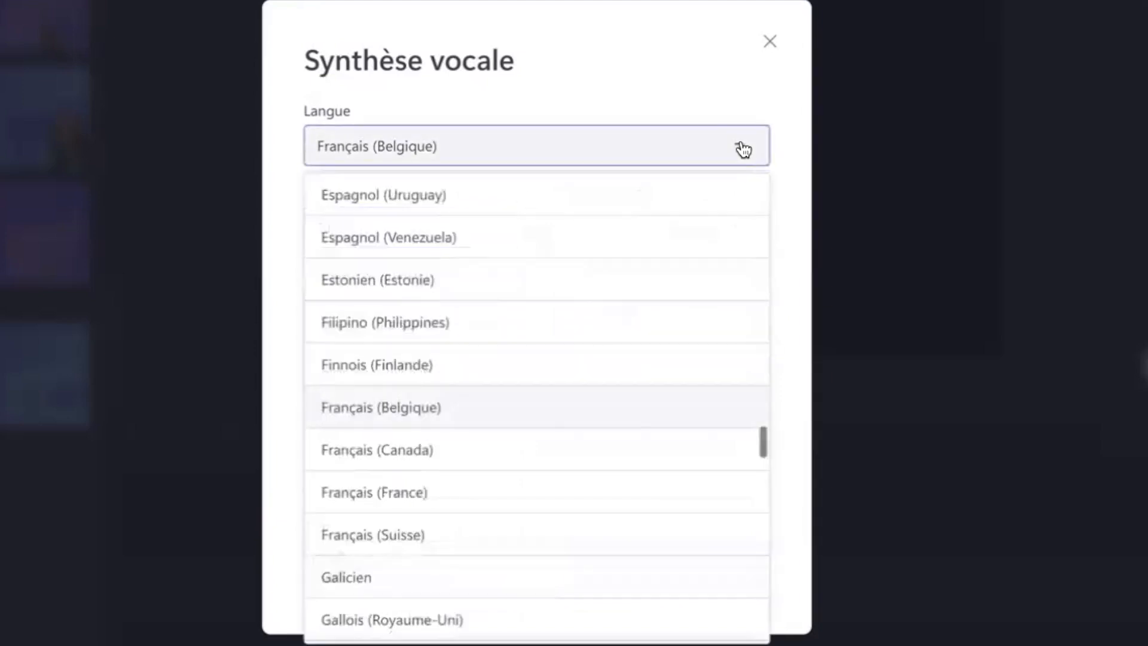
click(400, 534)
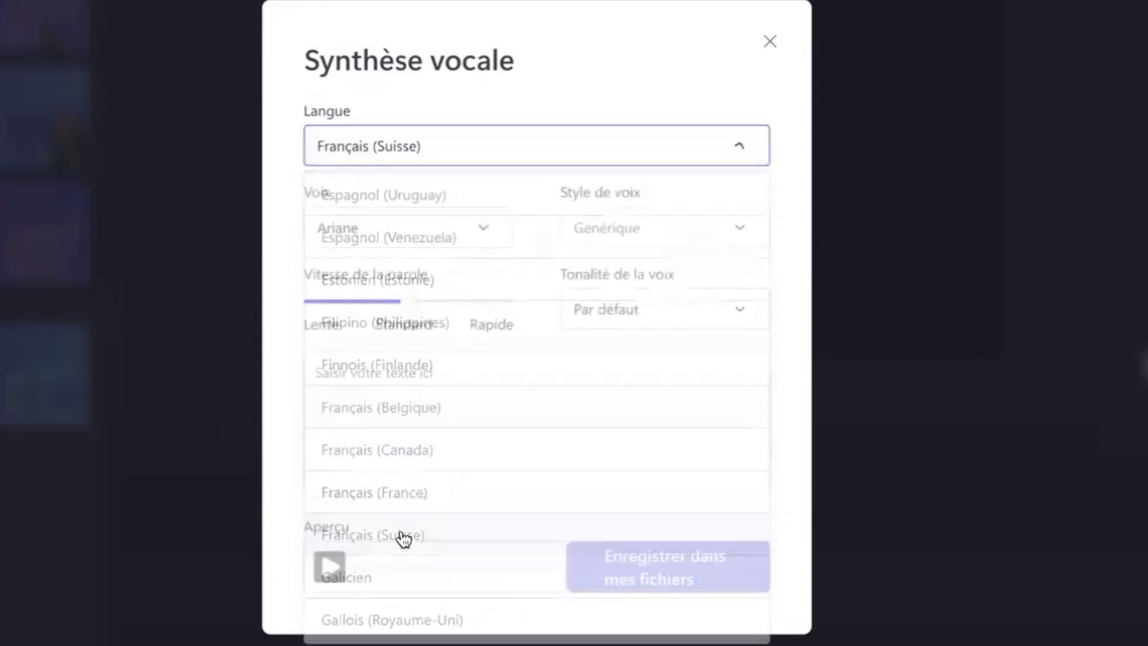
click(485, 229)
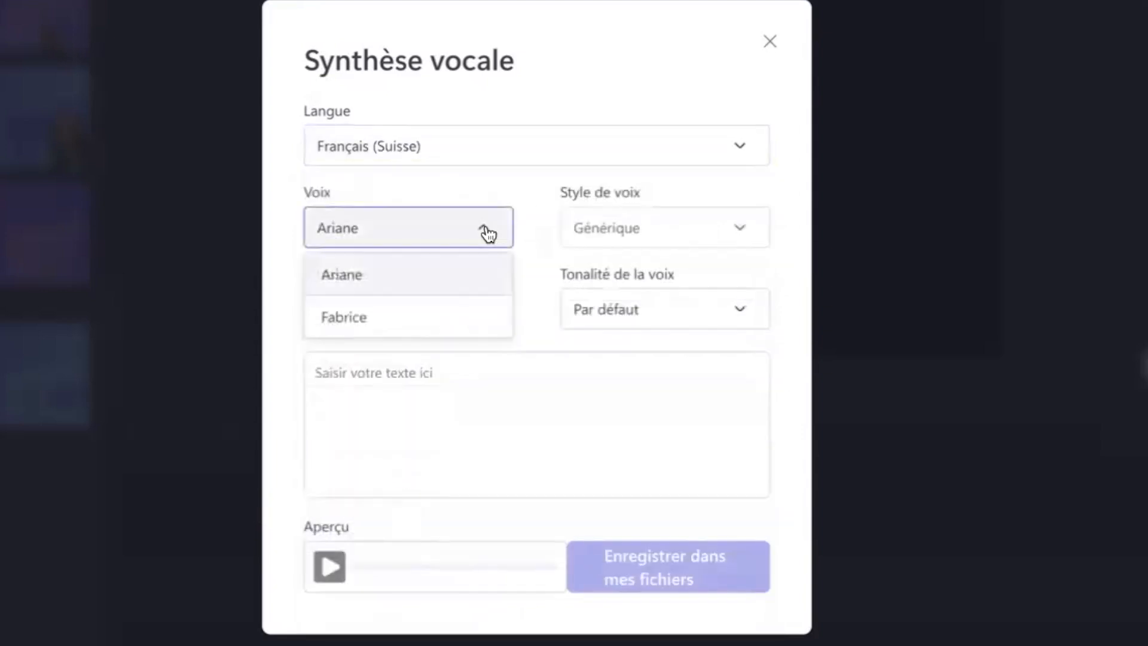
click(482, 193)
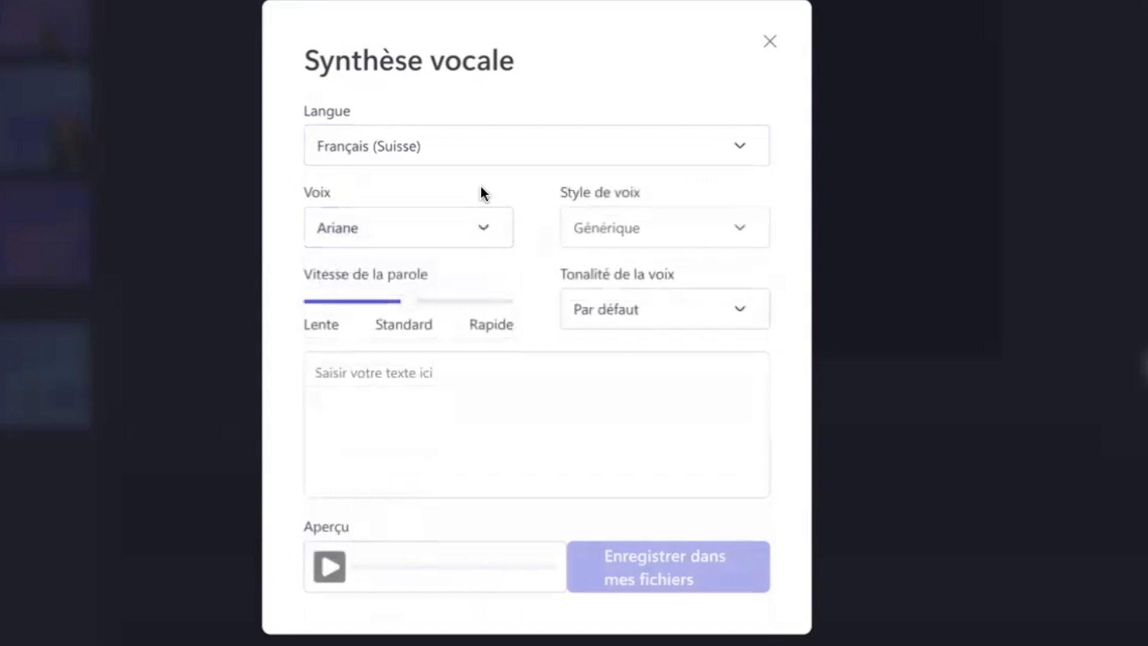
Insert the script on 10 étapes pour vivre en harmonie avec soi-même et les autres as the speech text, and remove the surplus blank lines at its end
click(317, 374)
text(Avoir un sens de but et de sens : Trouvez un sens à votre vie en poursuivant des activités qui vous passionnent et qui ont un sens pour vous. Cela vous aidera à vous sentir épanoui et à vivre en harmonie avec vos valeurs.)
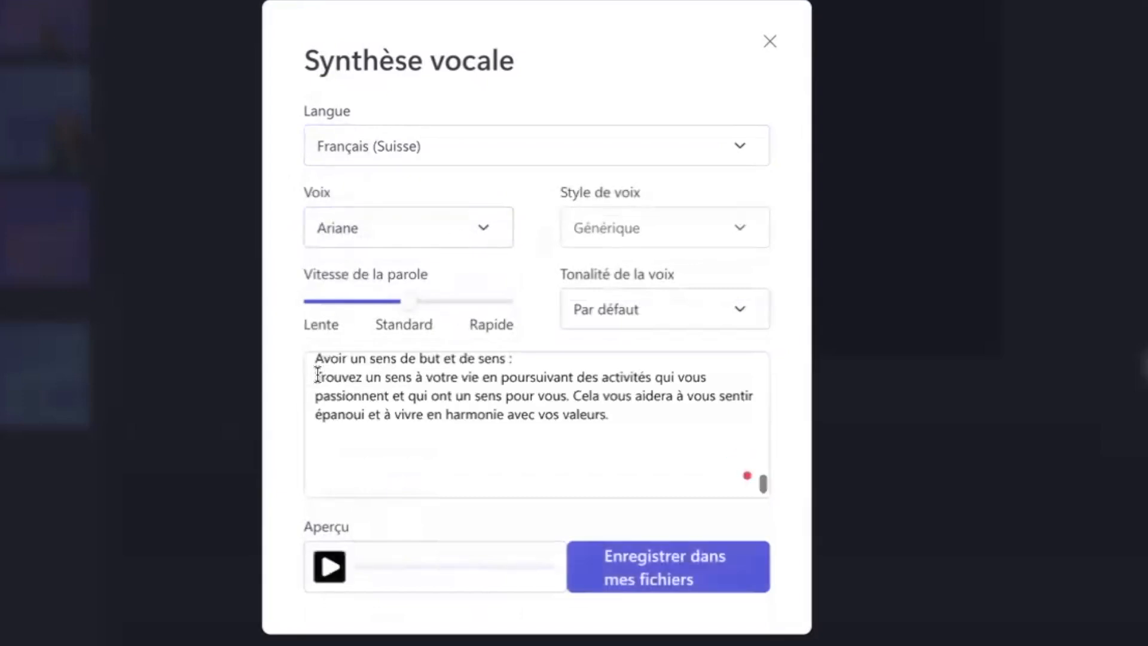
key(BackSpace)
key(BackSpace)
key(BackSpace)
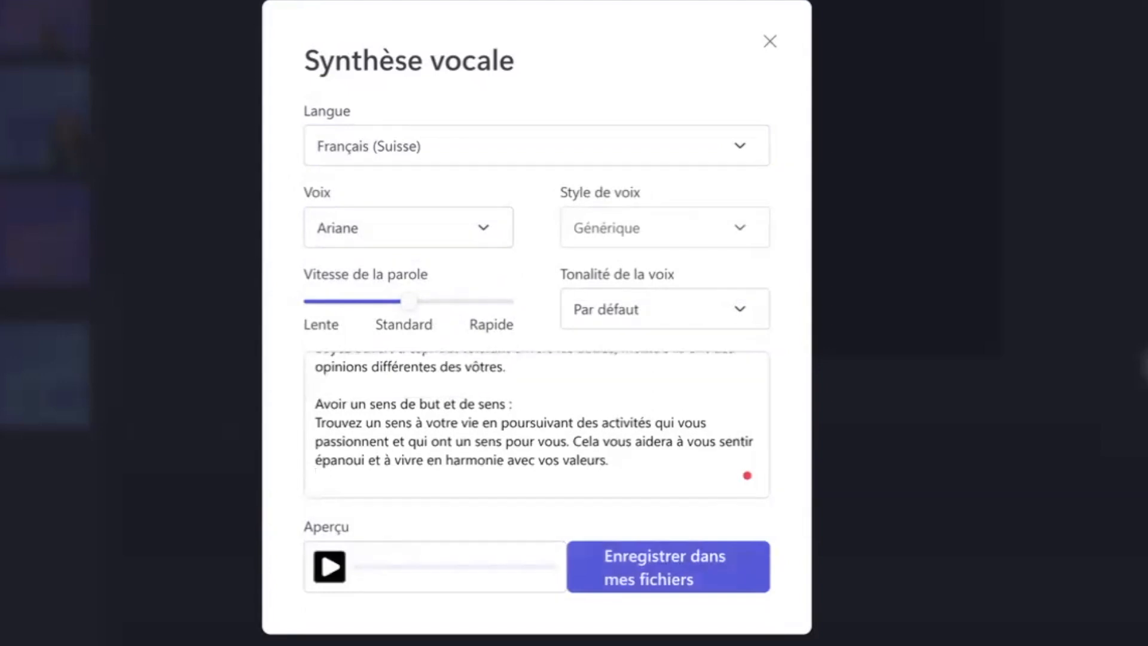
Review the speech script from its opening line through to its last paragraph
scroll(540, 420, up, 10)
scroll(539, 420, down, 2)
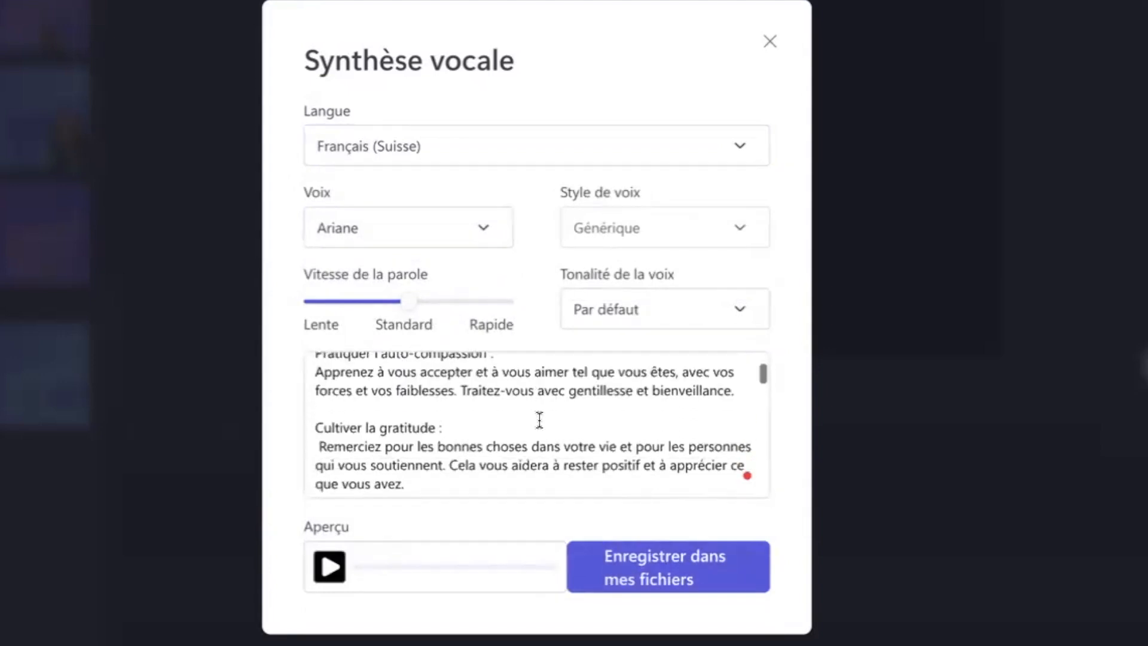
scroll(539, 420, up, 1)
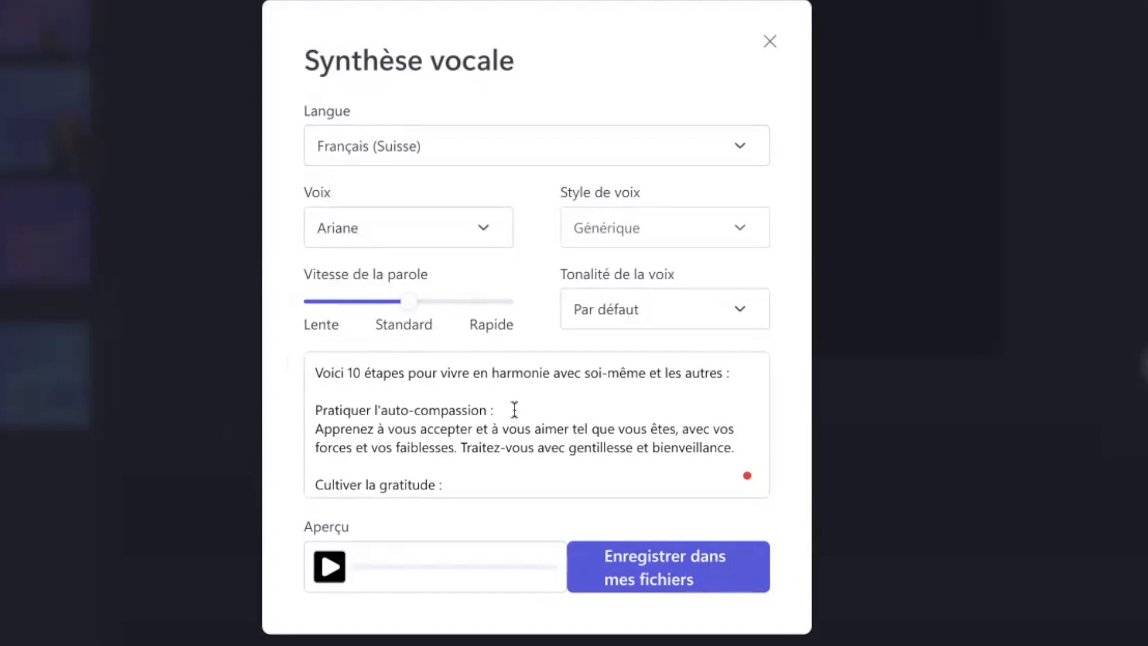
scroll(514, 409, down, 1)
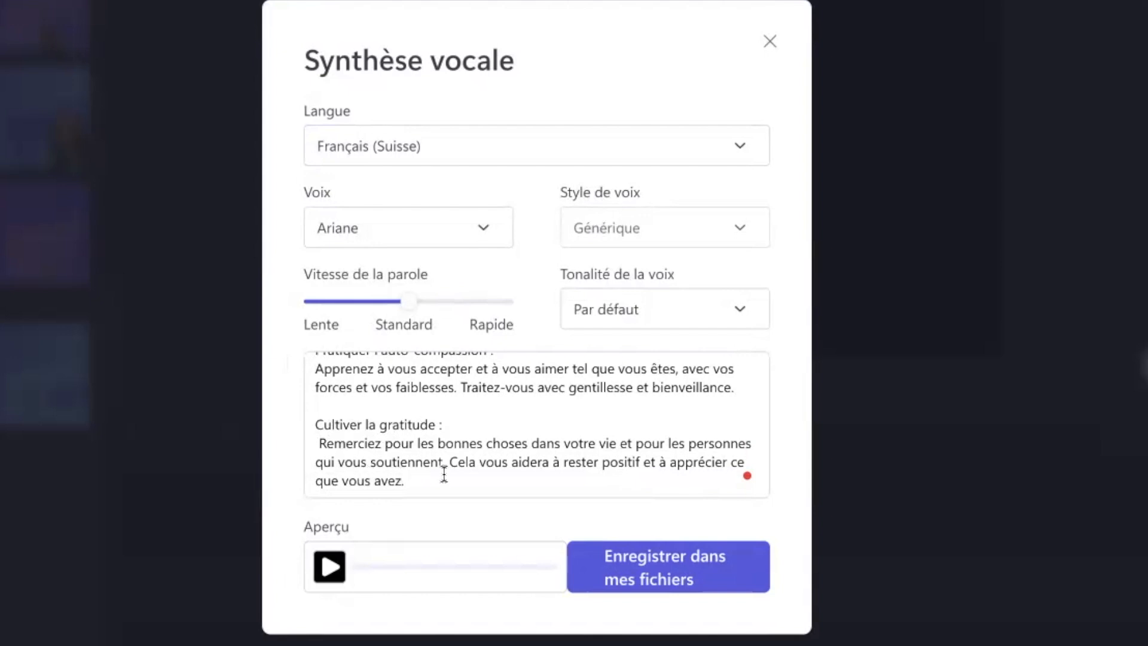
scroll(444, 473, down, 1)
scroll(444, 474, down, 10)
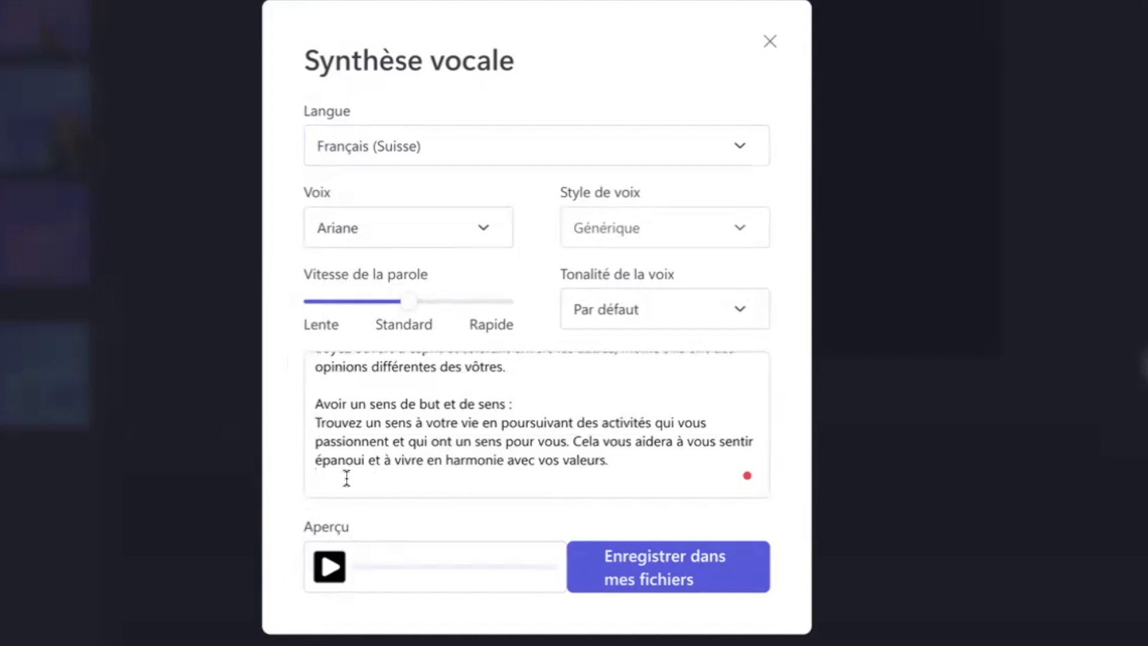
Start a closing line below the script's last paragraph reading "merci d'avoir écouter cette vidéo et"
text(merci d'avoir e)
click(402, 417)
text(co)
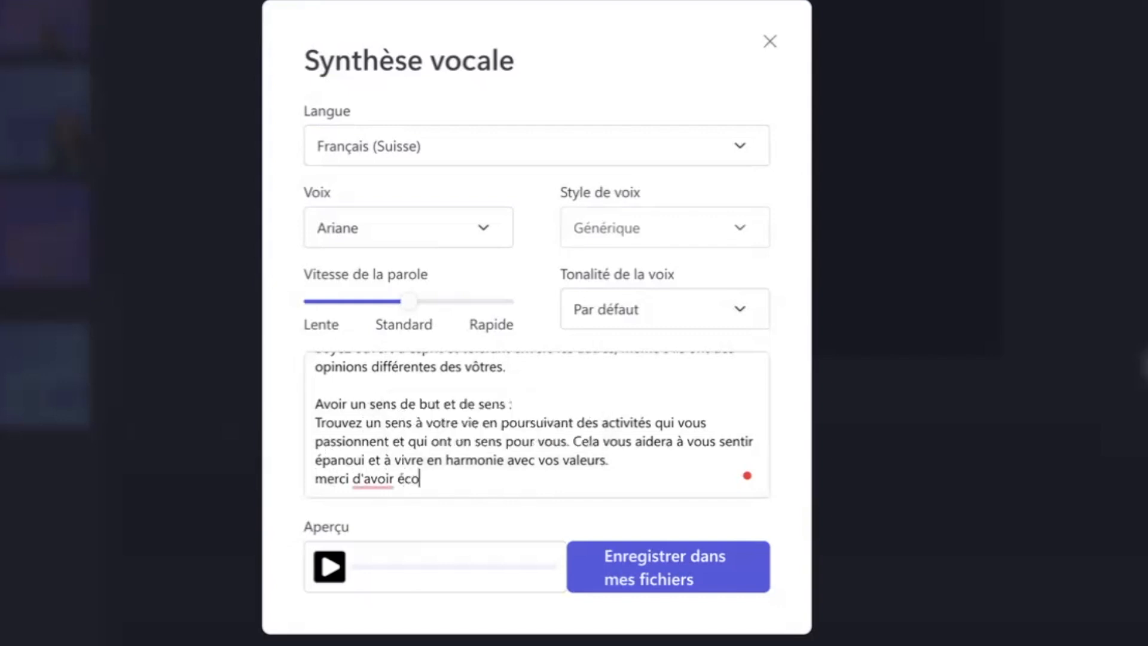
text(uter ce video)
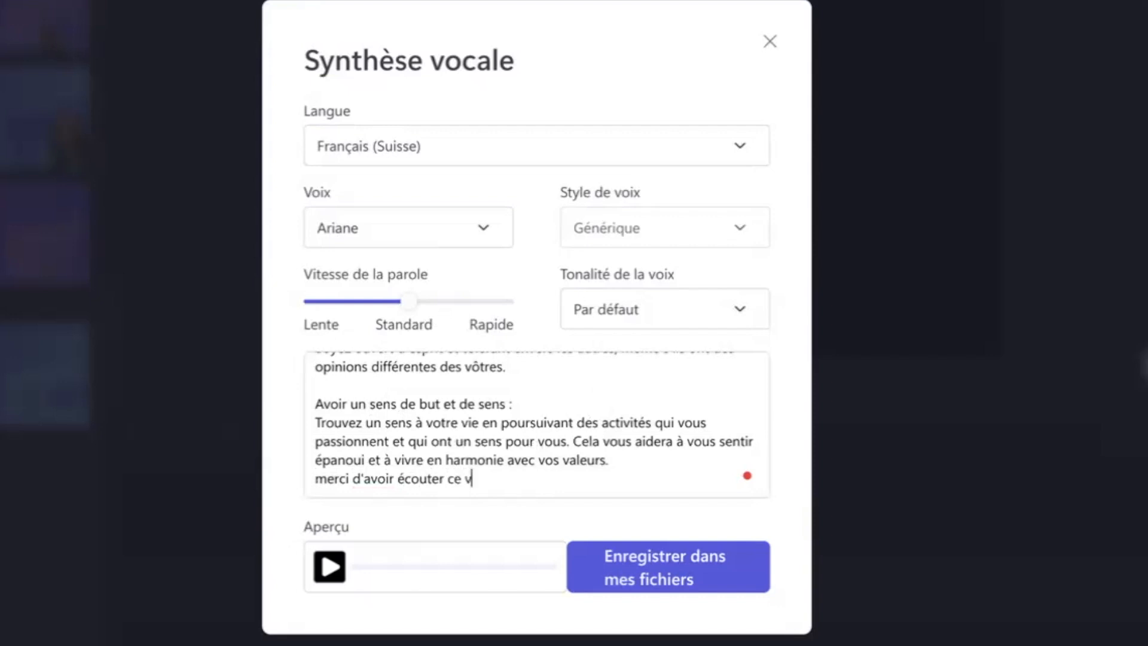
key(BackSpace)
key(BackSpace)
key(BackSpace)
key(BackSpace)
key(BackSpace)
text(tte vide)
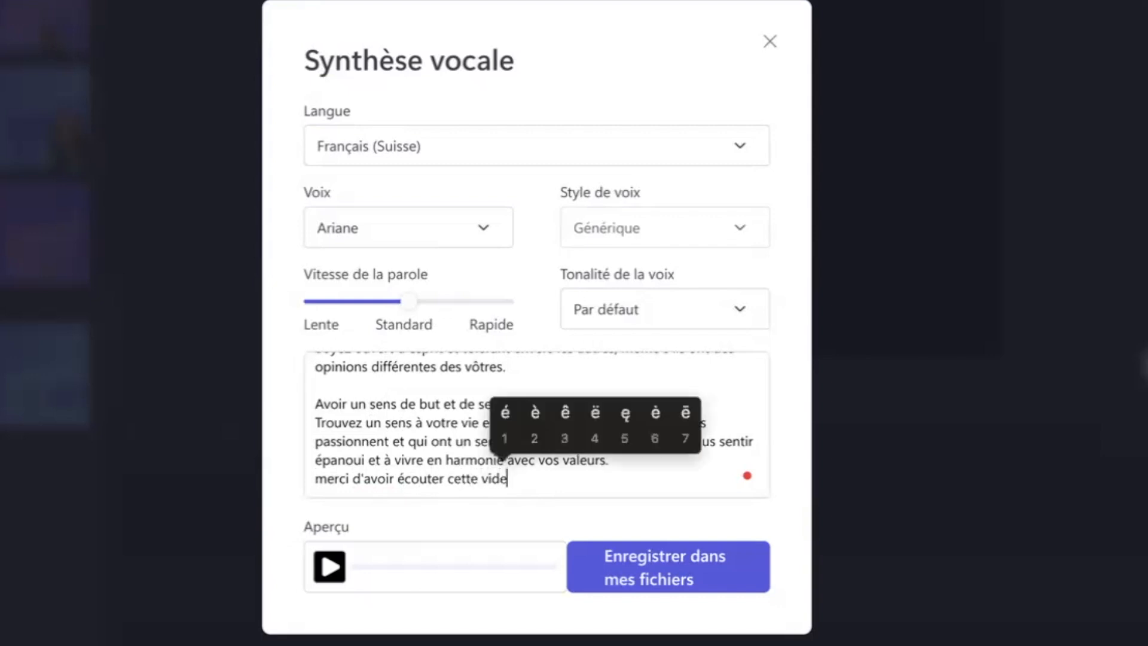
click(505, 412)
text(o et )
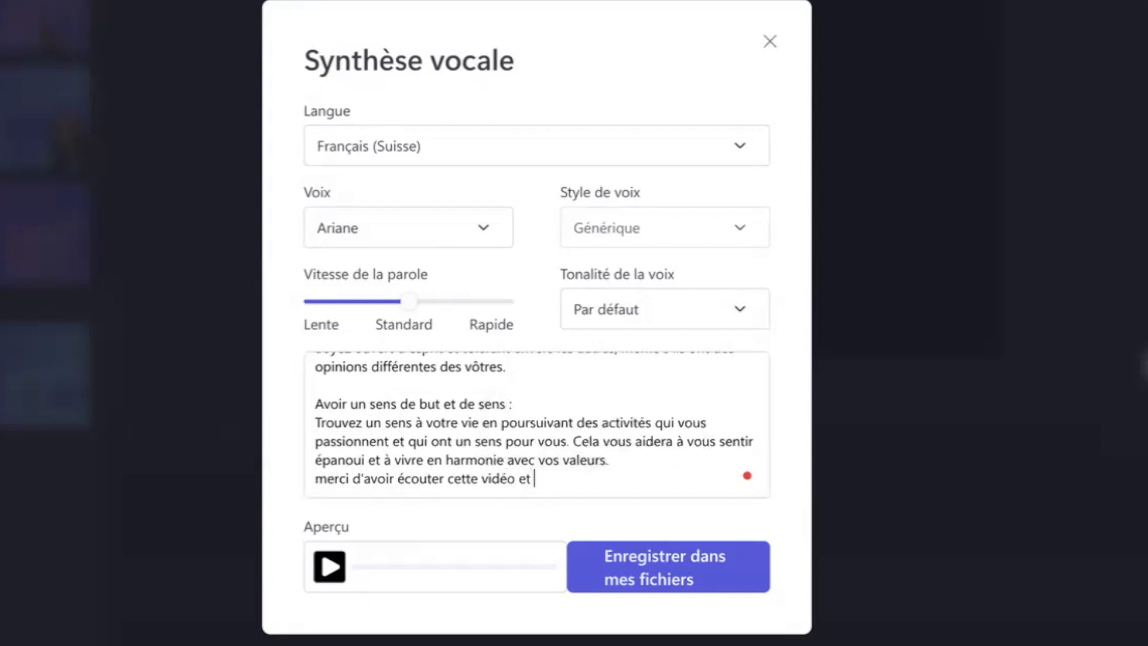
Continue the closing line with "pour en savoir plus aller voir mon site web" and put "zerotechno.com" on its own line below
text(pour en savoir plus al)
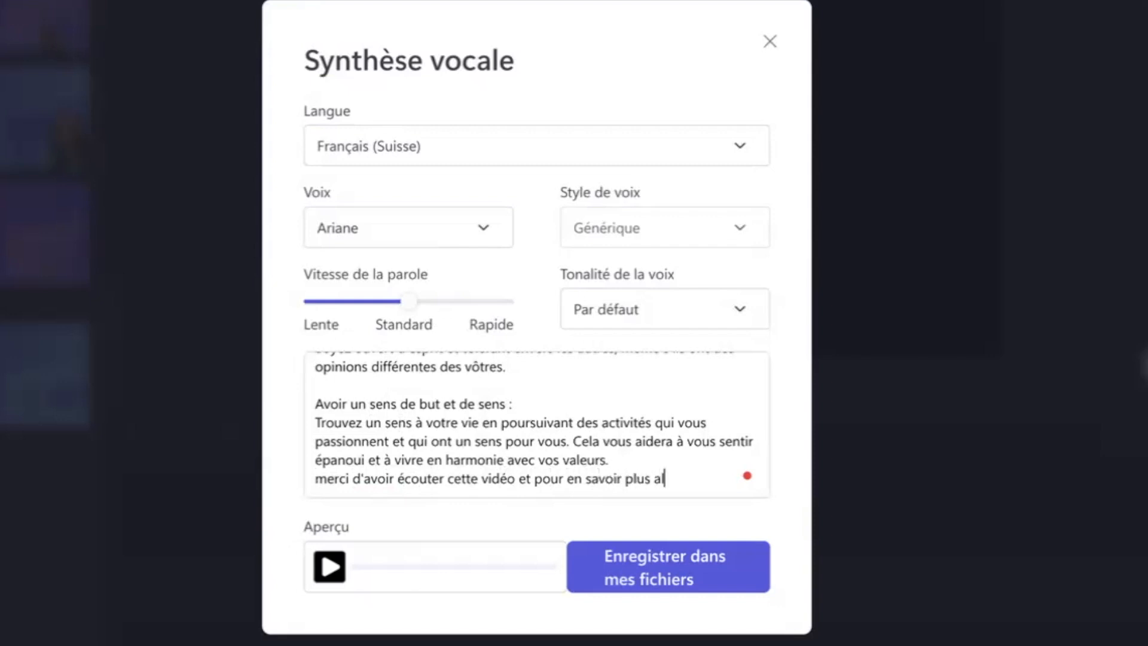
text(ler voir mon site wev)
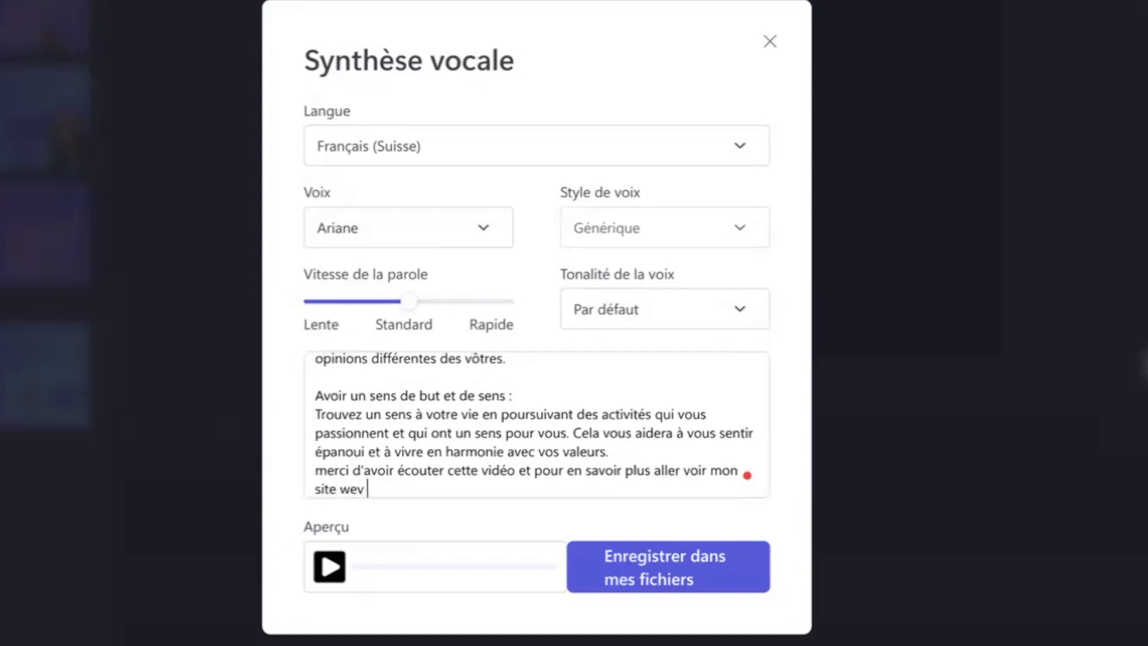
scroll(538, 425, down, 1)
key(BackSpace)
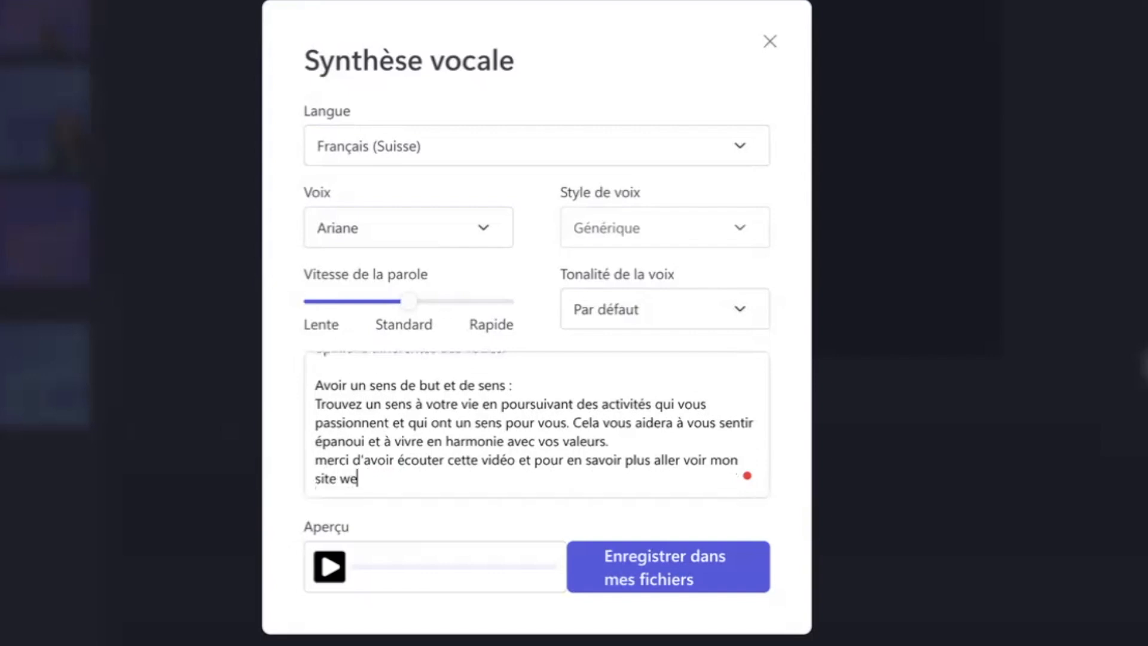
text(b)
key(Return)
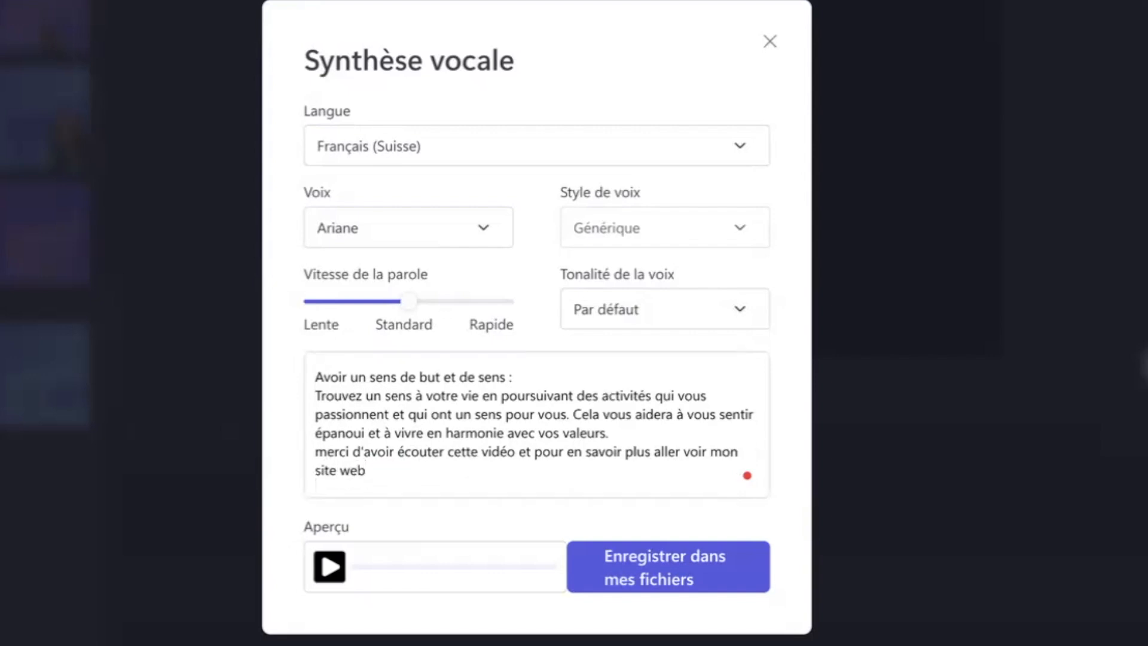
text(zerotechno.com)
scroll(500, 403, down, 1)
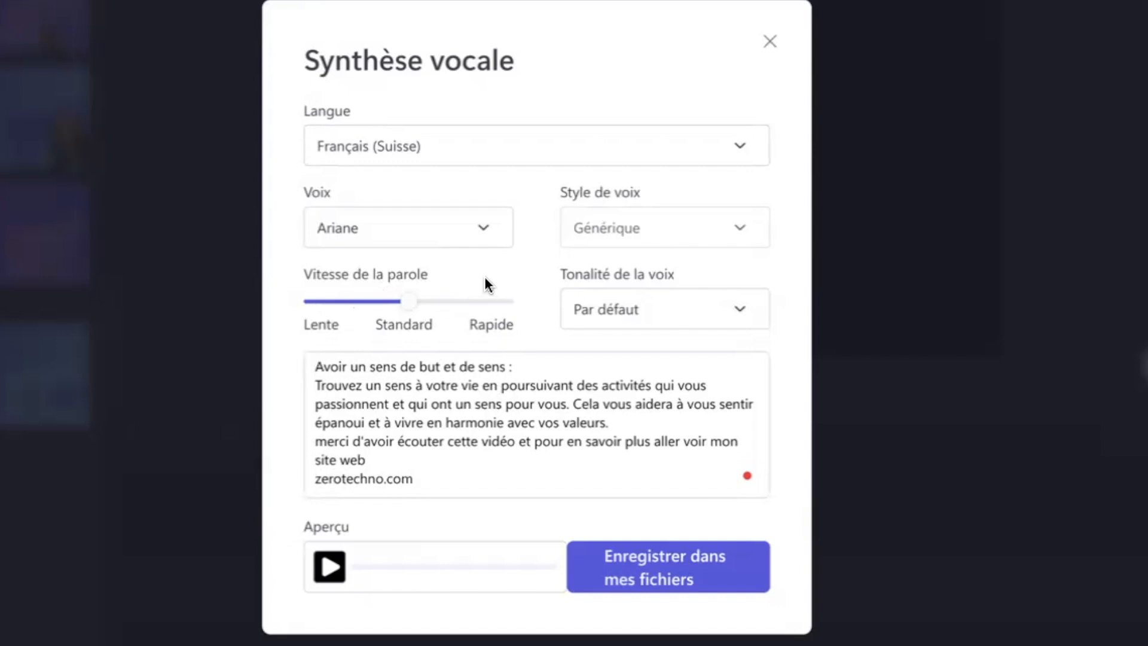
Check the available voice pitch options and preview the speech with the Ariane voice
click(739, 311)
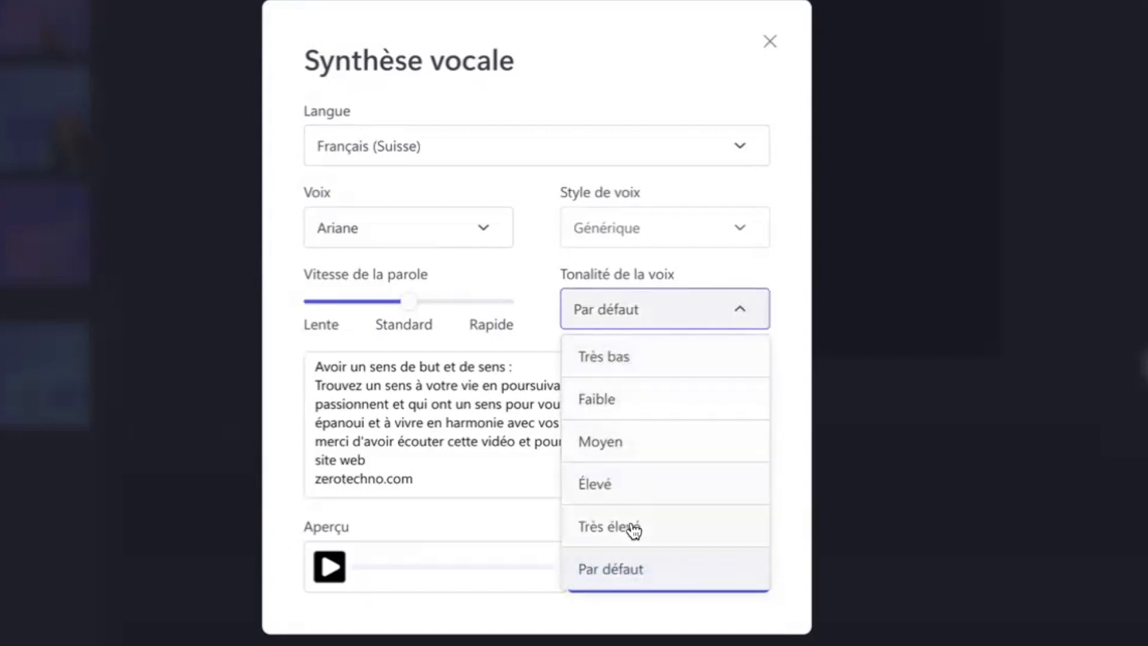
click(777, 198)
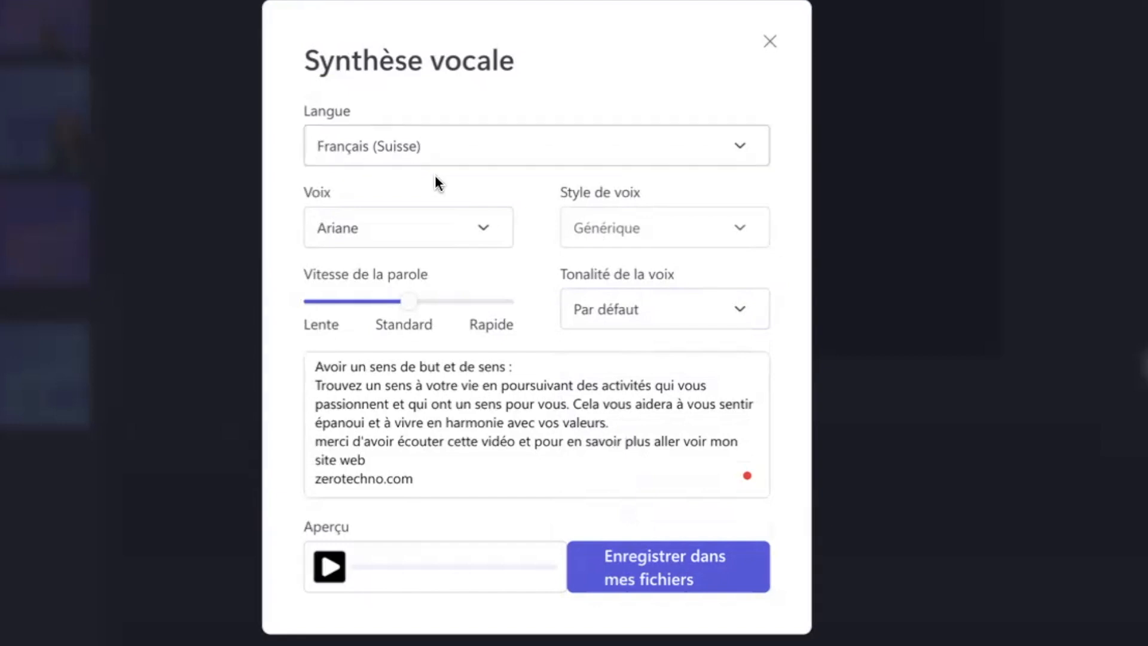
click(326, 569)
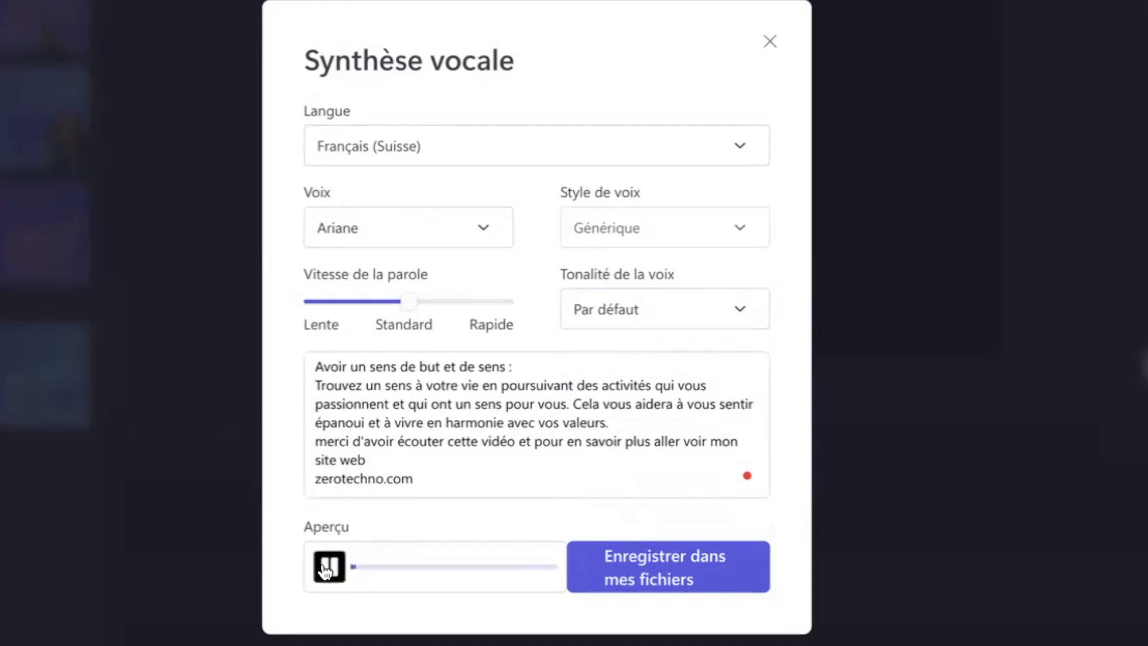
click(326, 569)
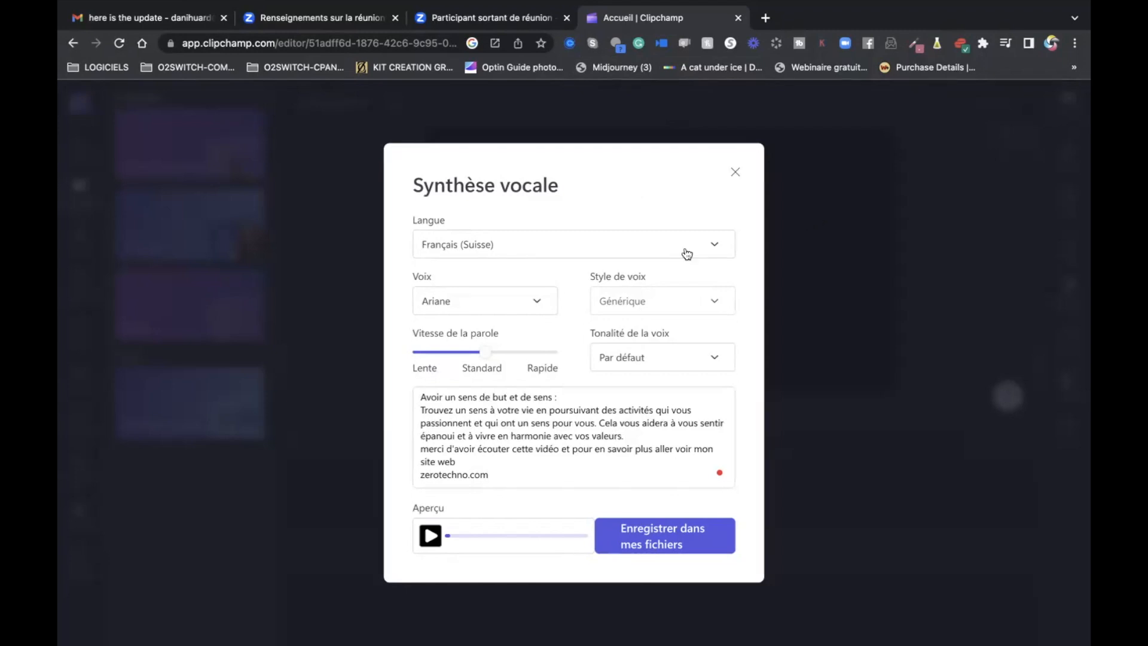
click(430, 536)
click(430, 536)
Switch the voice to Fabrice and preview the speech
click(539, 303)
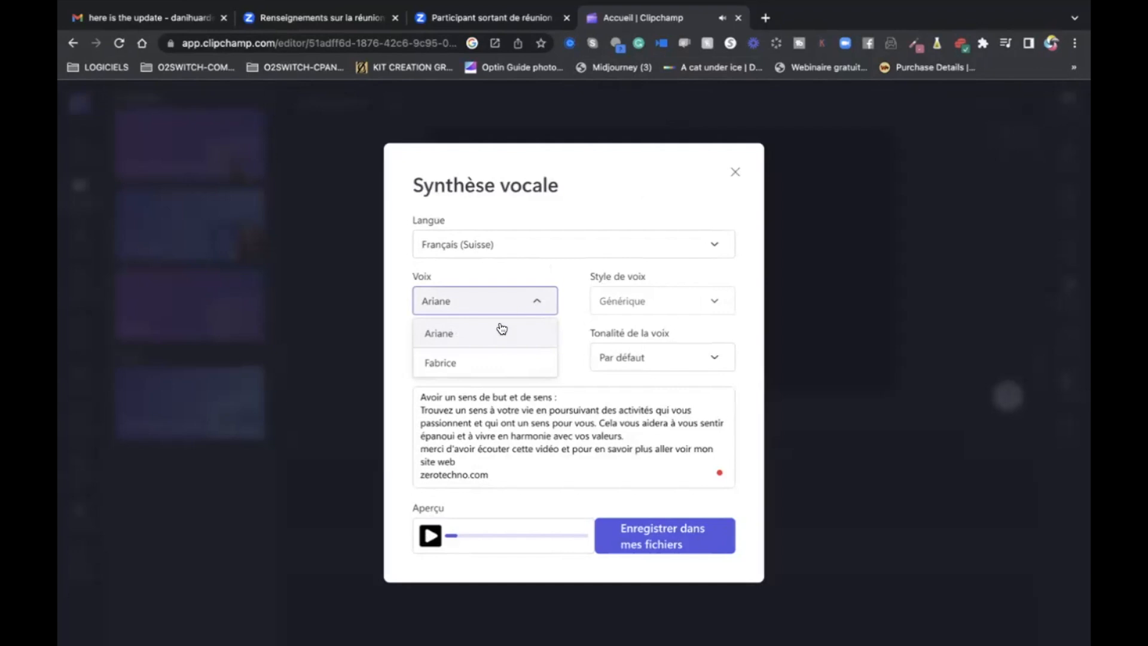
click(469, 363)
click(431, 536)
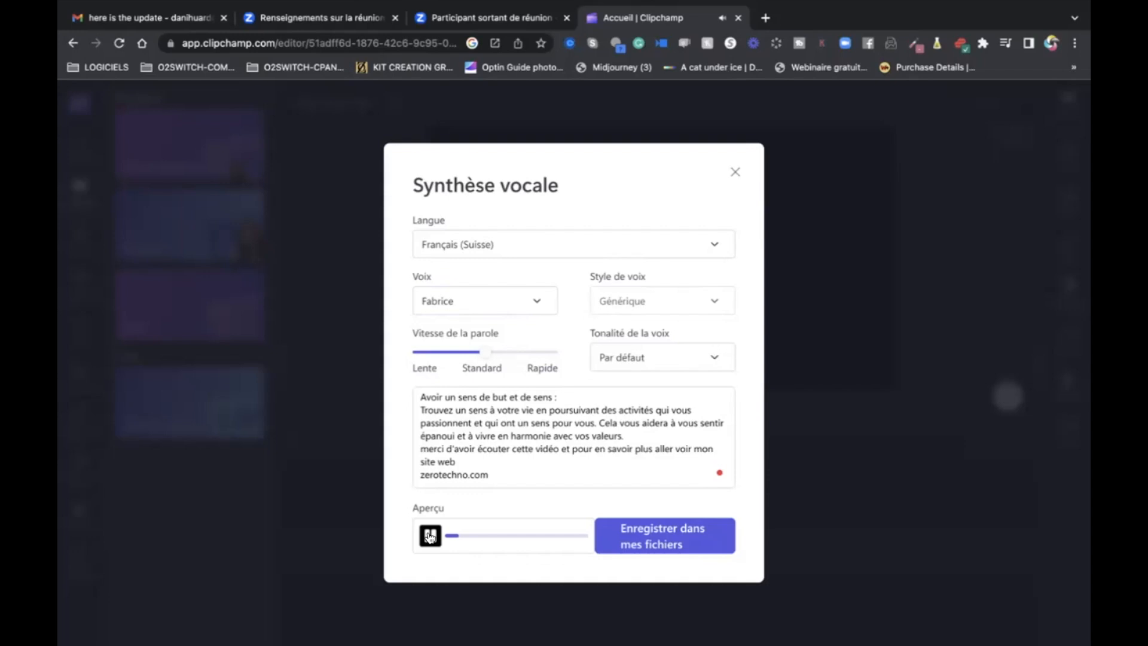
click(429, 536)
Slow the speech rate to between Lente and Standard and preview the result
drag(486, 352, 456, 352)
click(430, 535)
click(430, 535)
Set the speech language to Français (France) with the Brigitte voice and preview the speech
click(539, 303)
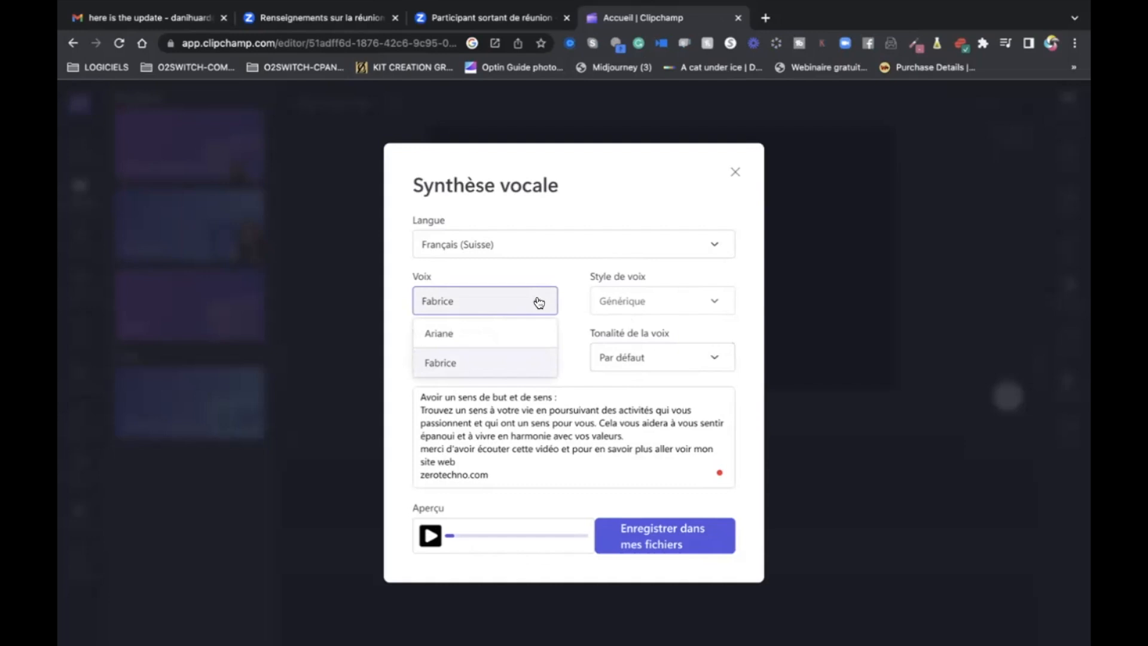
click(708, 246)
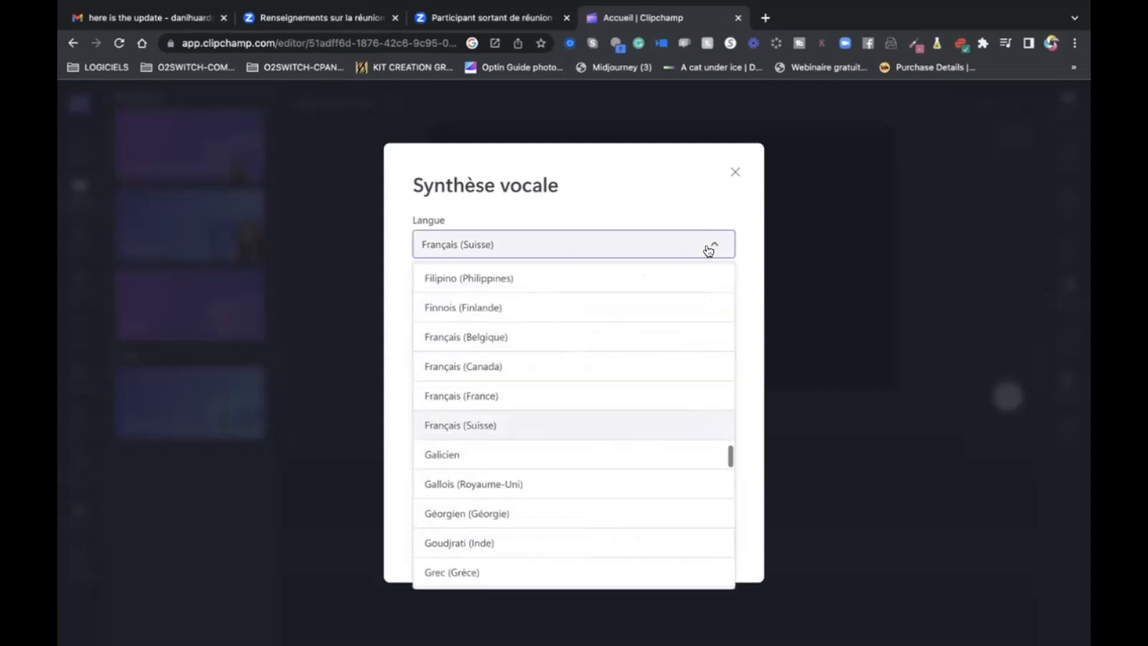
click(477, 395)
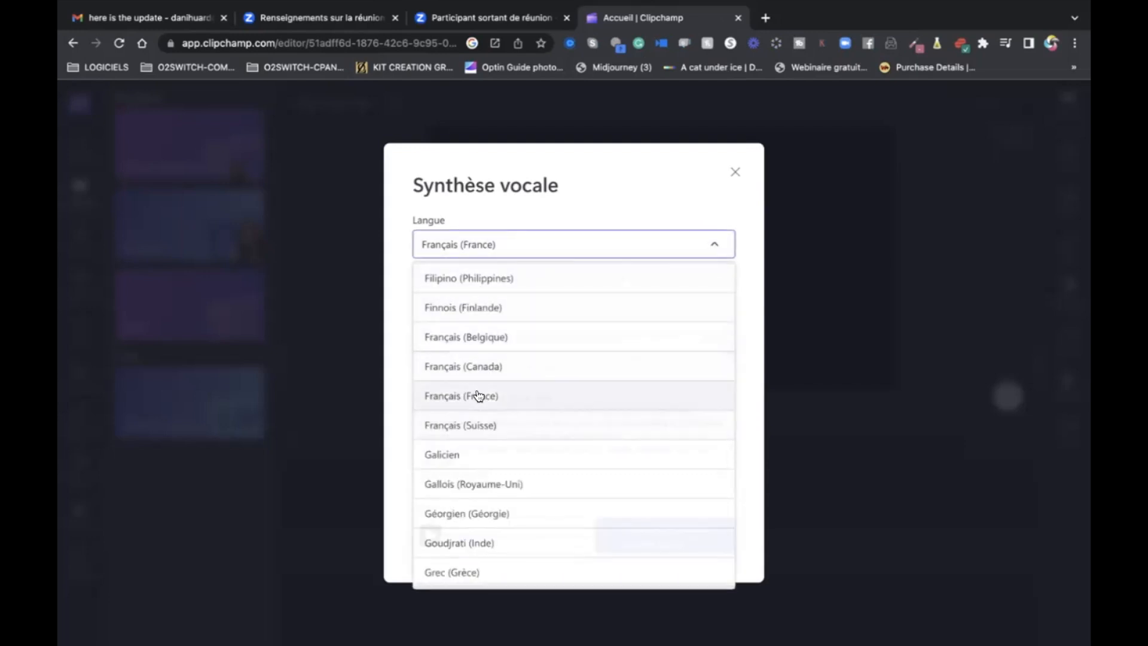
click(536, 303)
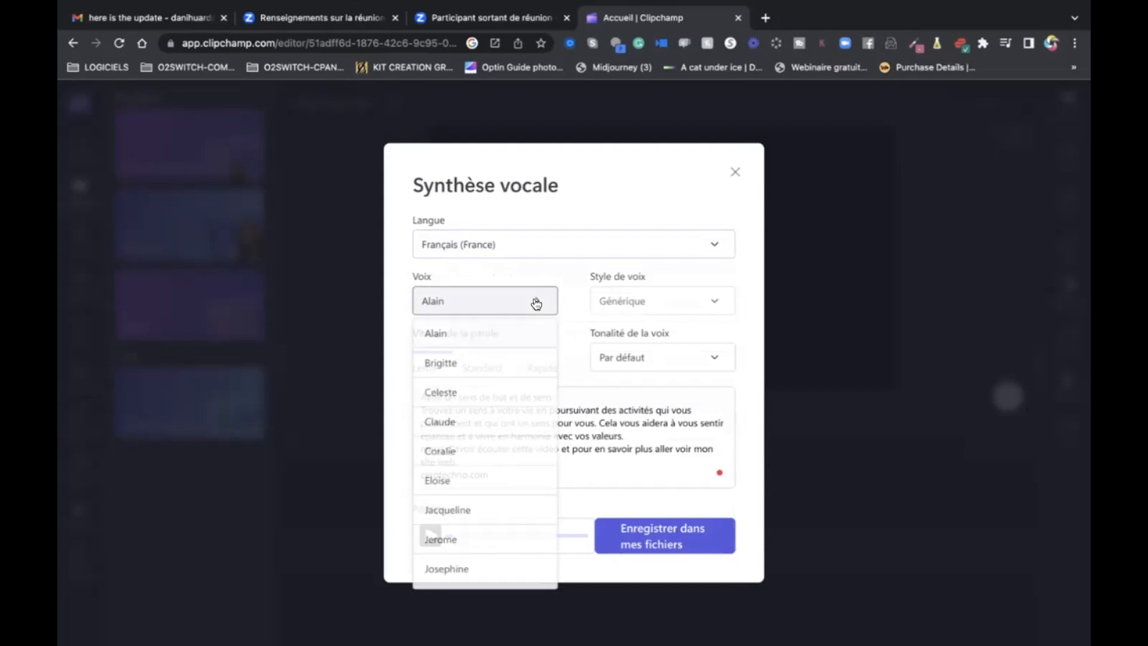
click(476, 364)
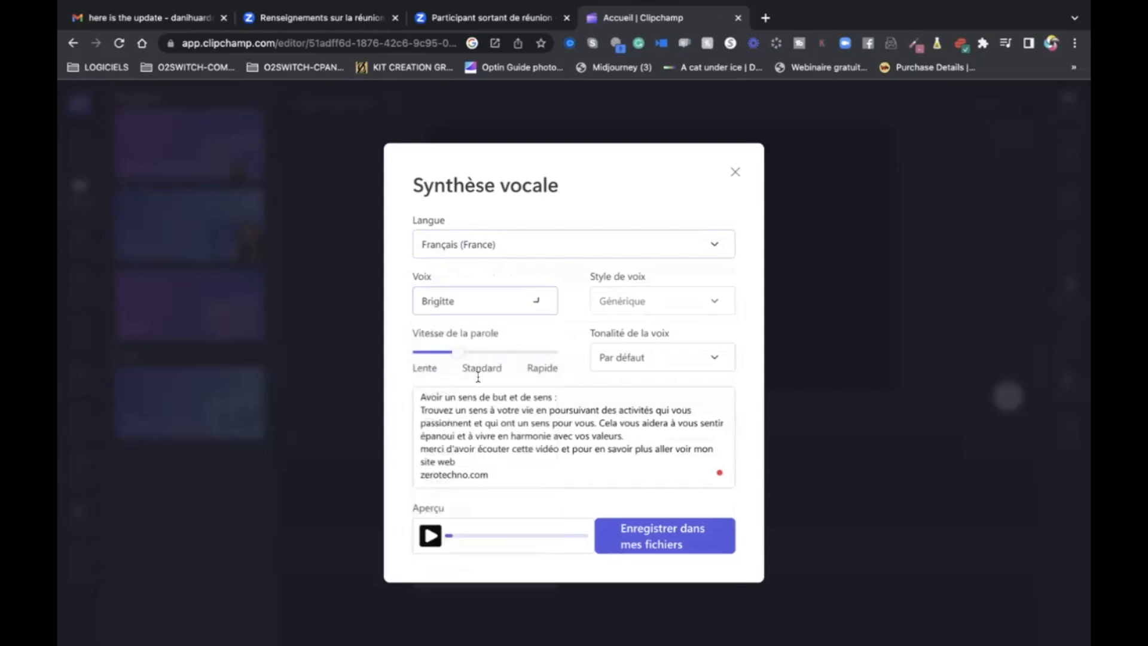
click(429, 535)
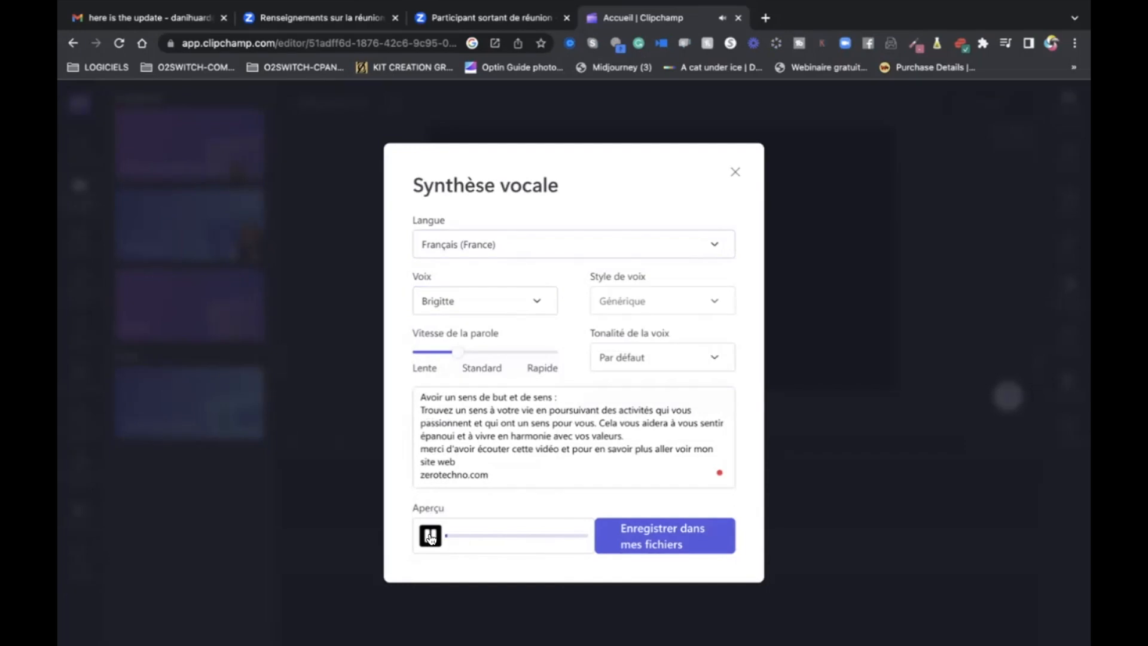
click(430, 536)
Switch the voice to Coralie and preview how the speech sounds
click(536, 303)
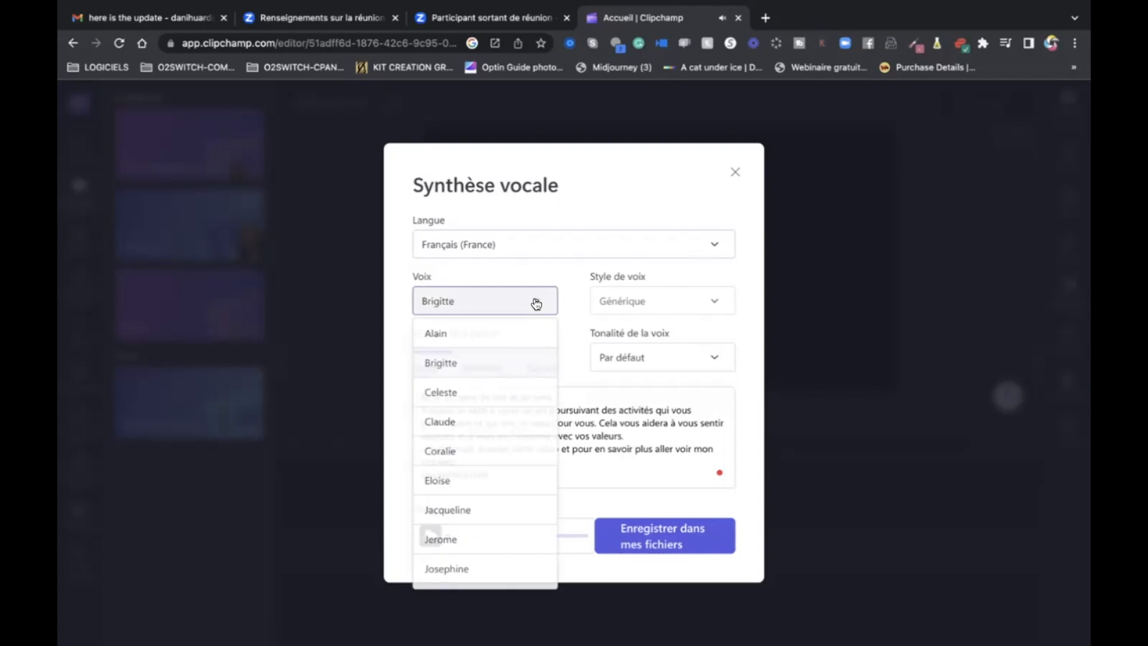
click(458, 448)
click(430, 536)
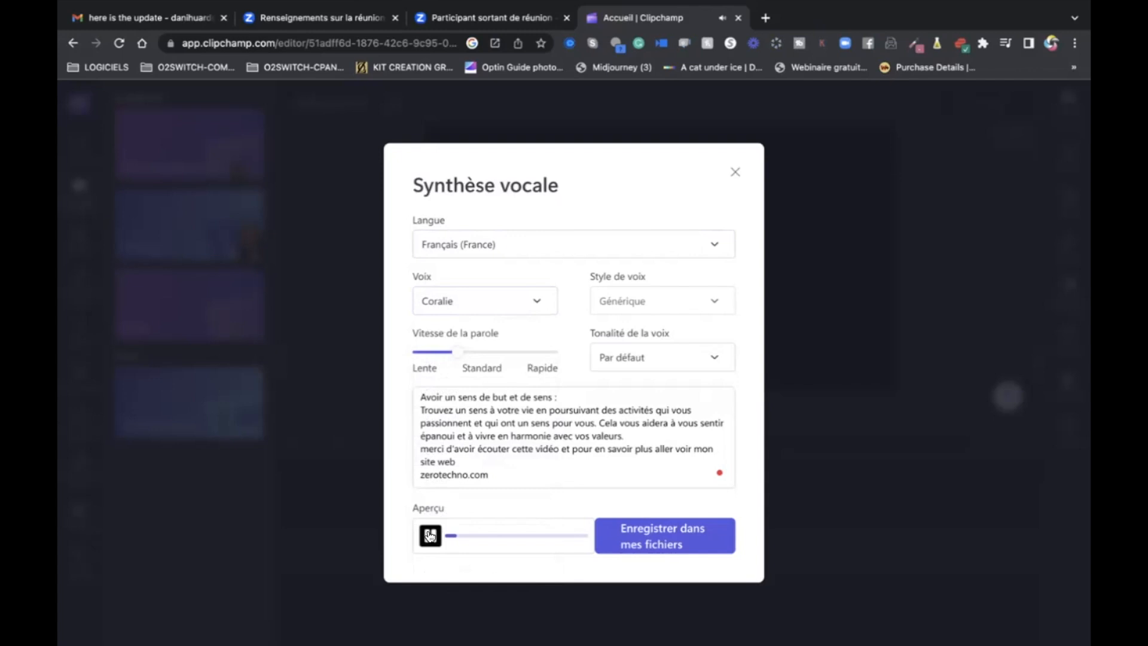
click(429, 535)
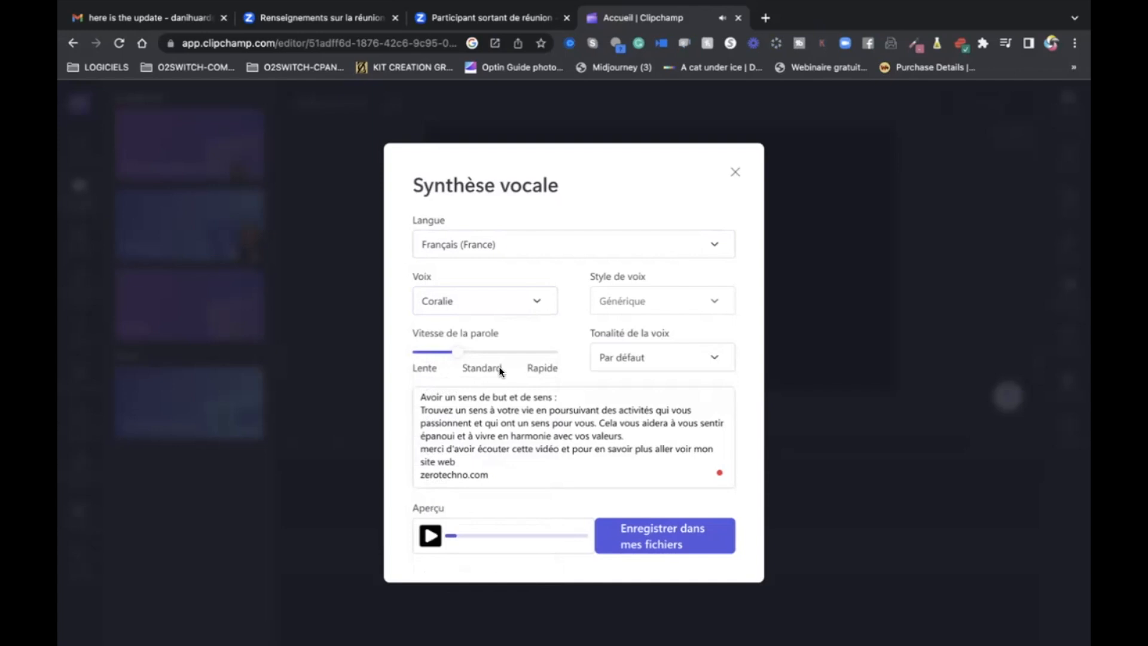
Set the voice pitch to Moyen, and preview the speech with the Jacqueline voice
click(713, 358)
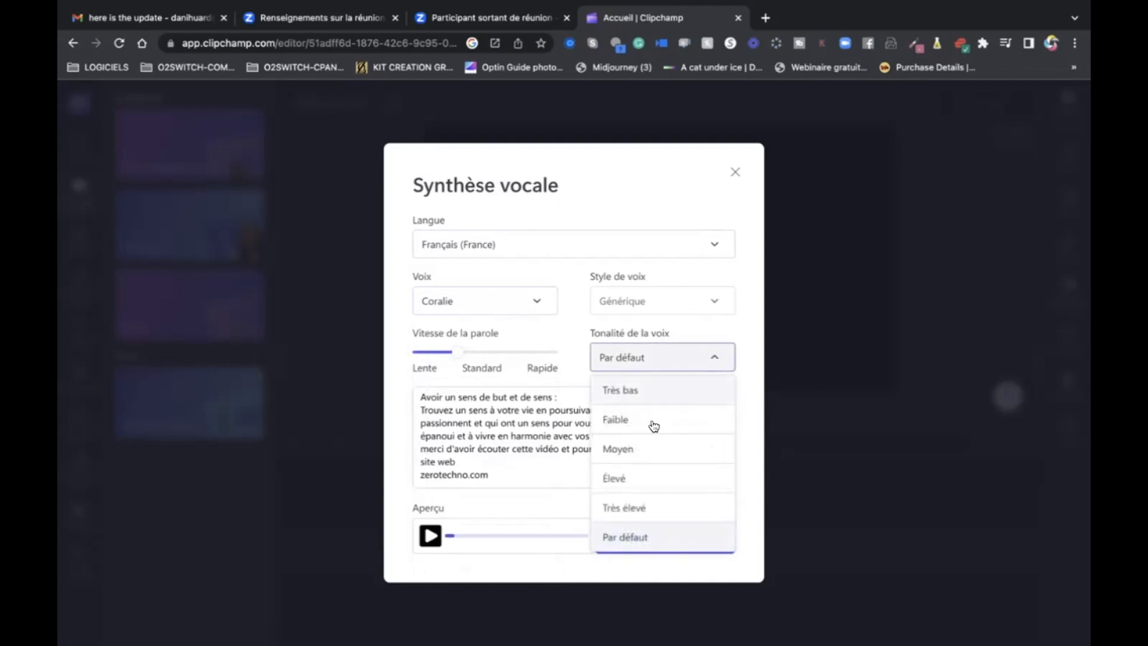
click(638, 448)
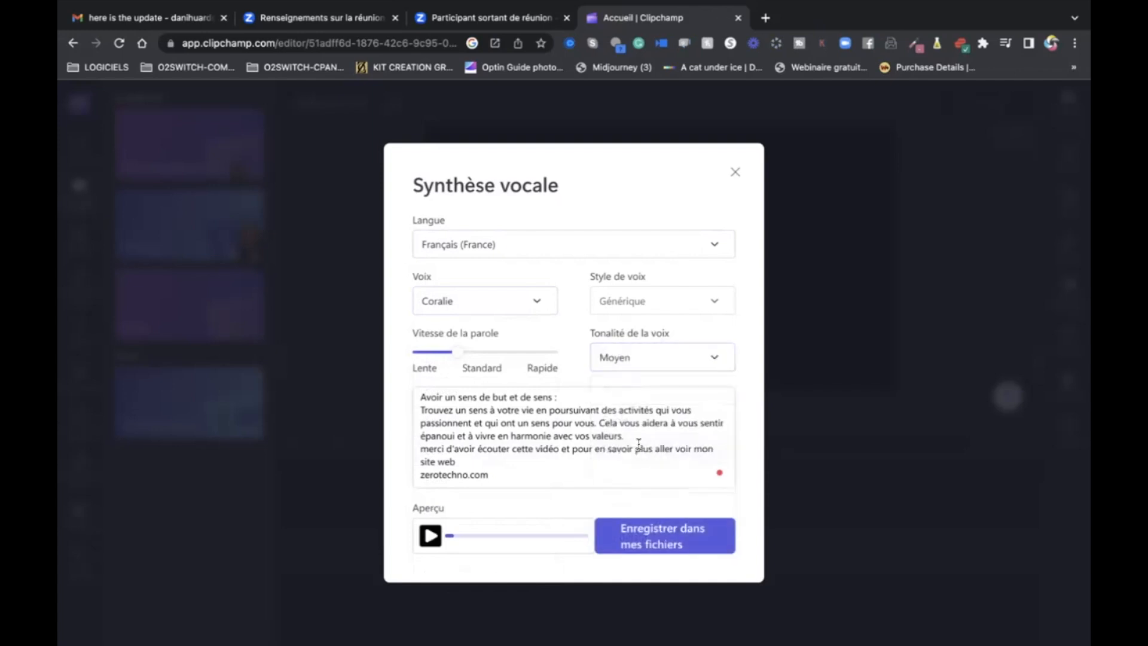
click(538, 300)
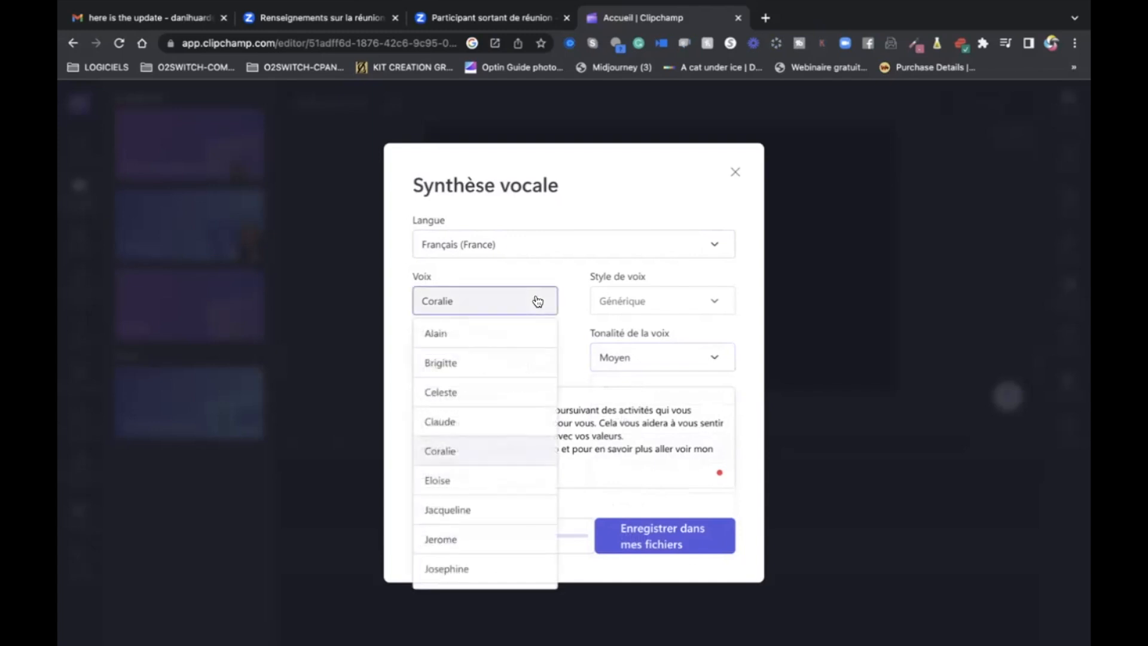
click(458, 508)
click(430, 535)
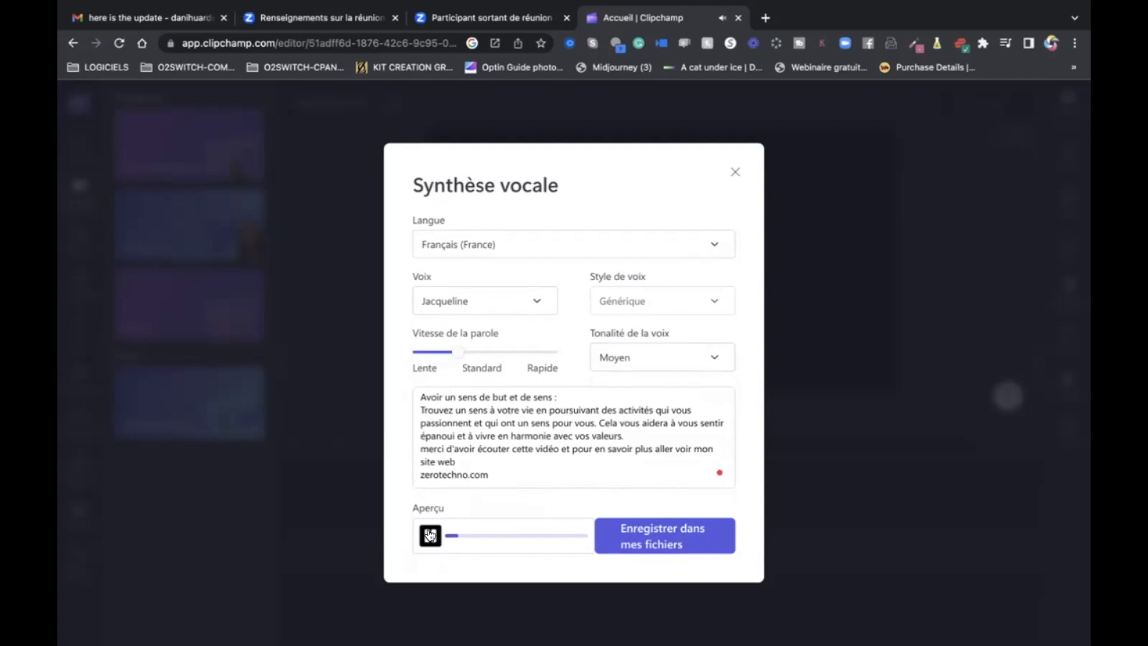
click(429, 535)
Set the speech language to Français (Canada) with the Sylvie voice and preview the speech
click(715, 245)
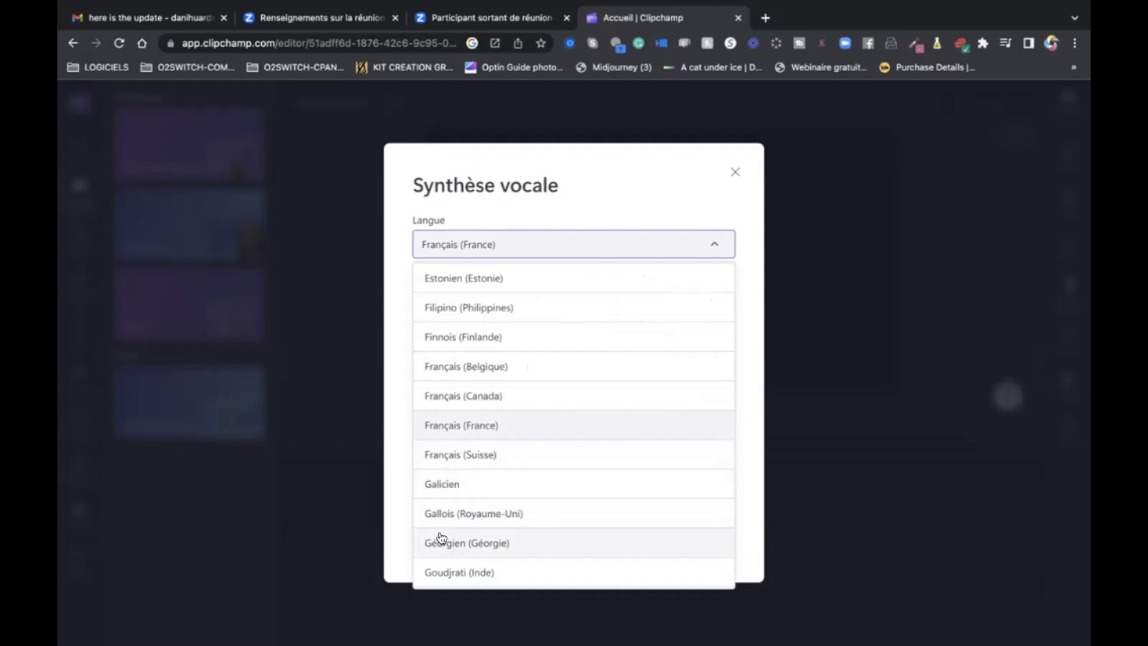
click(437, 514)
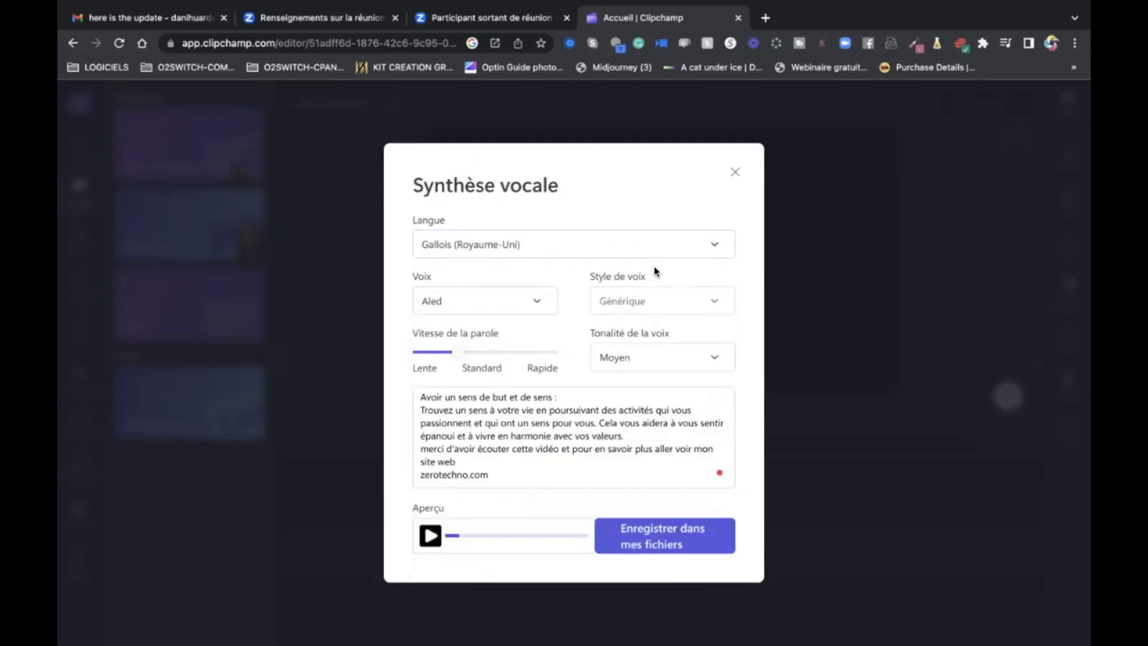
click(713, 245)
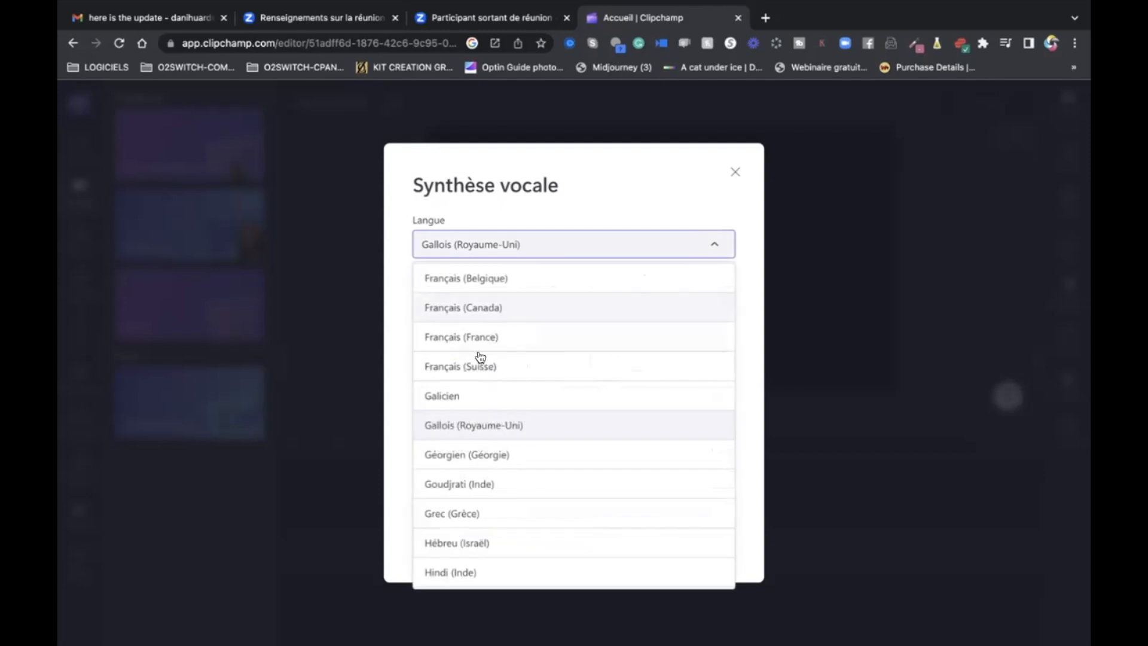
click(454, 310)
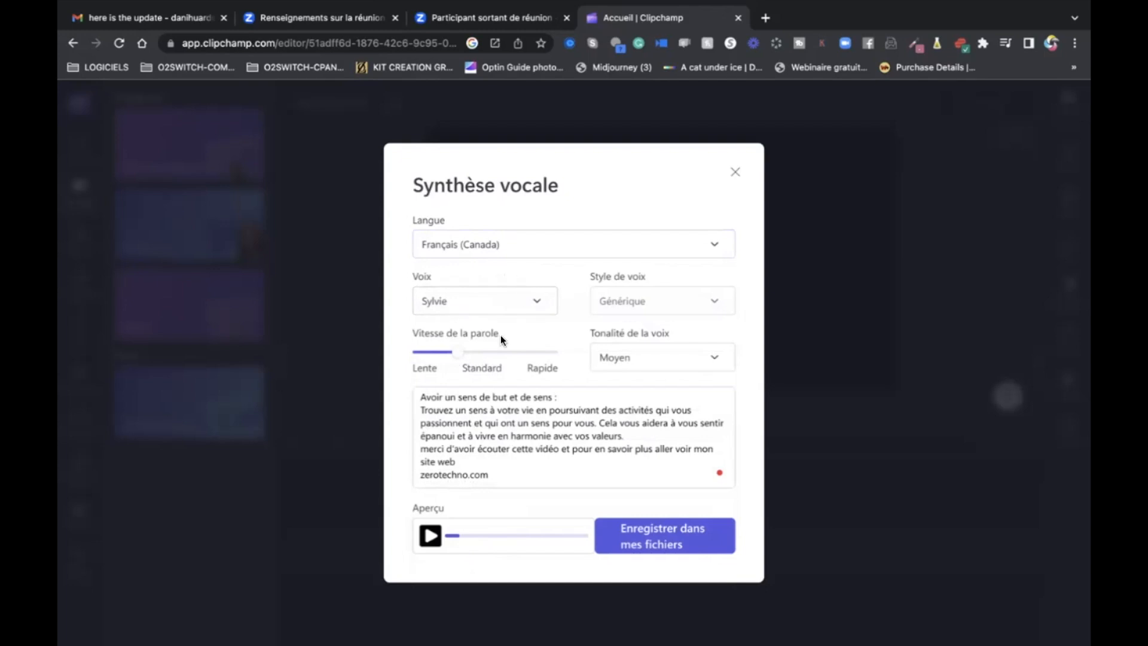
click(429, 536)
click(429, 536)
Keep Français (Canada) as the language, switch the voice to Antoine and preview the speech
click(714, 246)
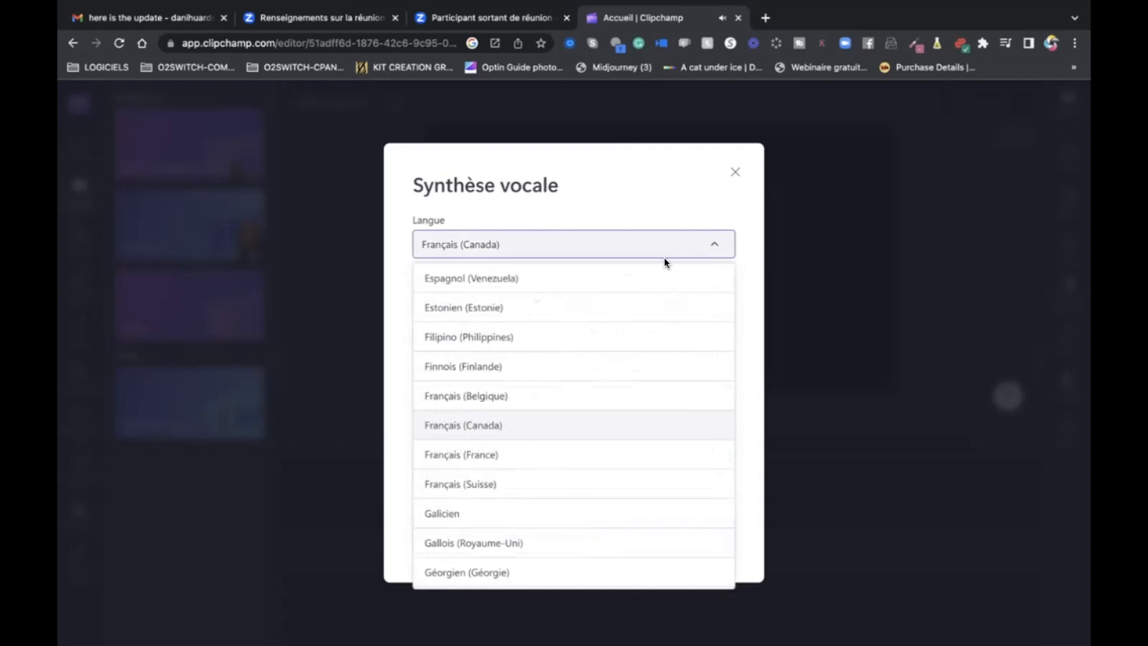
click(705, 214)
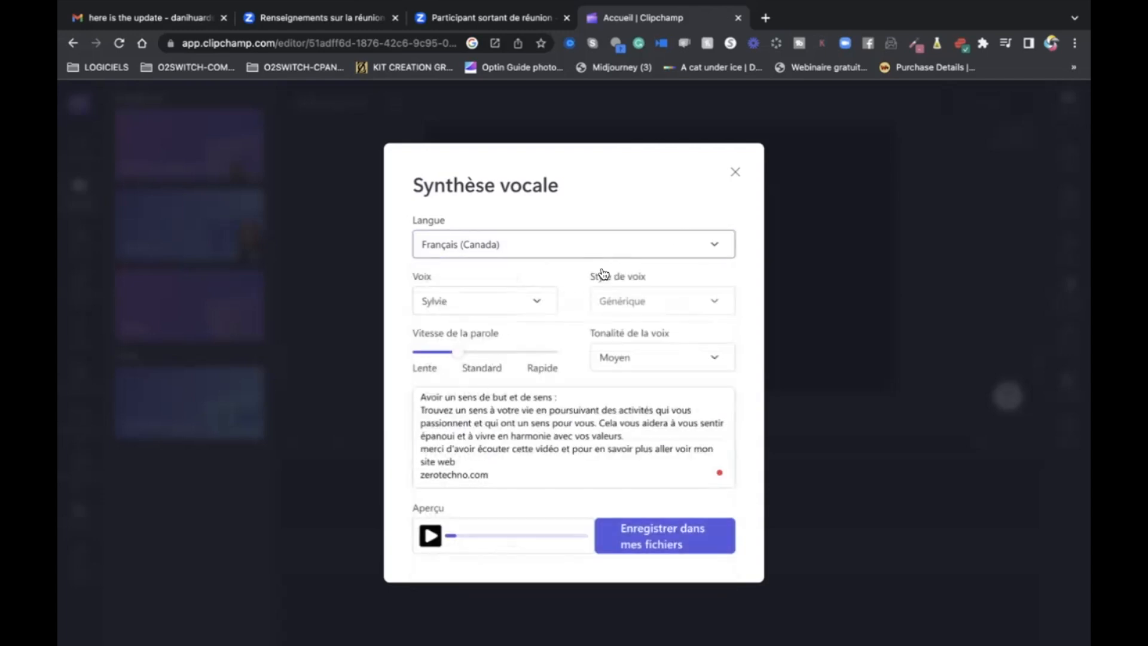
click(538, 302)
click(473, 364)
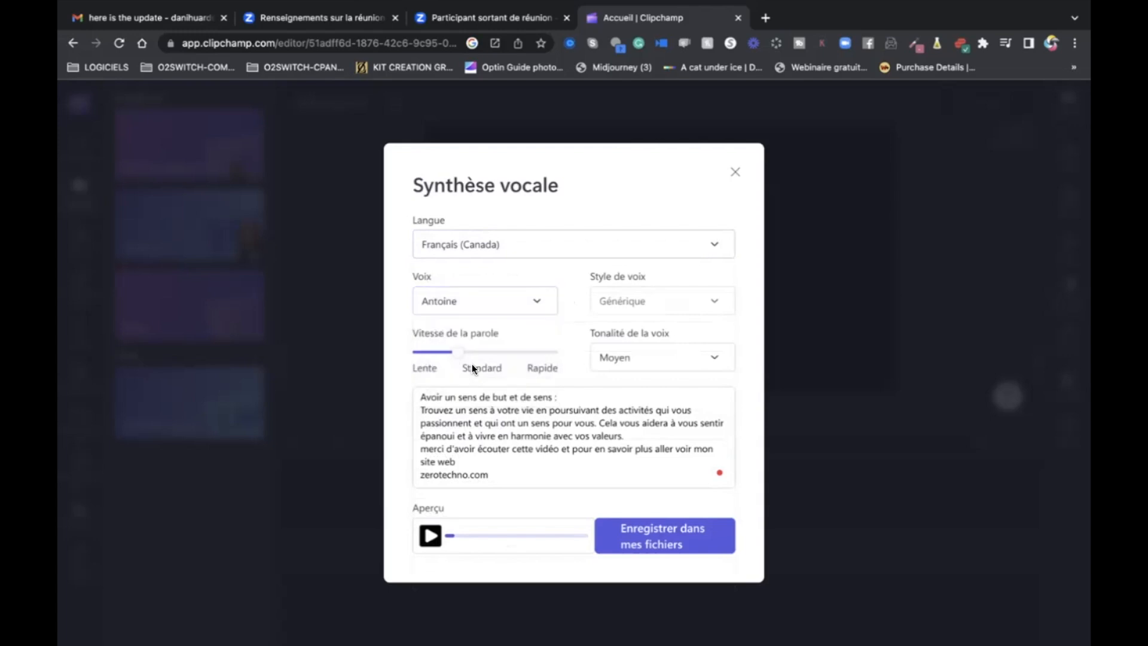
click(430, 536)
click(430, 536)
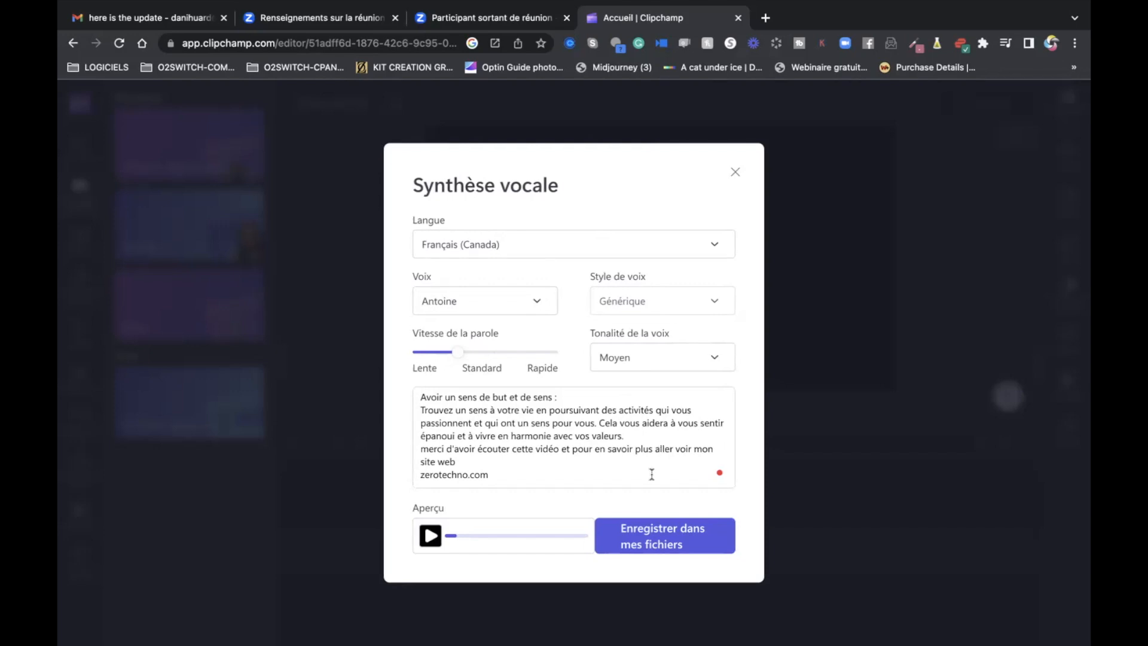
Save the generated voice-over to the project's files and place it at the start of the timeline
click(666, 541)
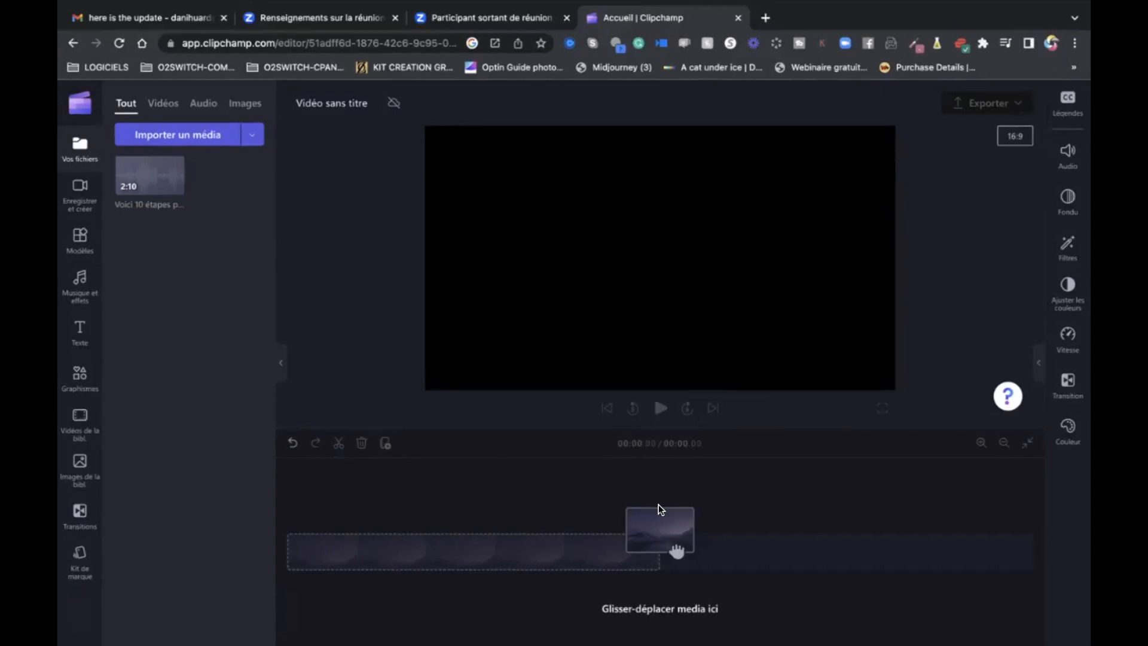
mouse_move(137, 171)
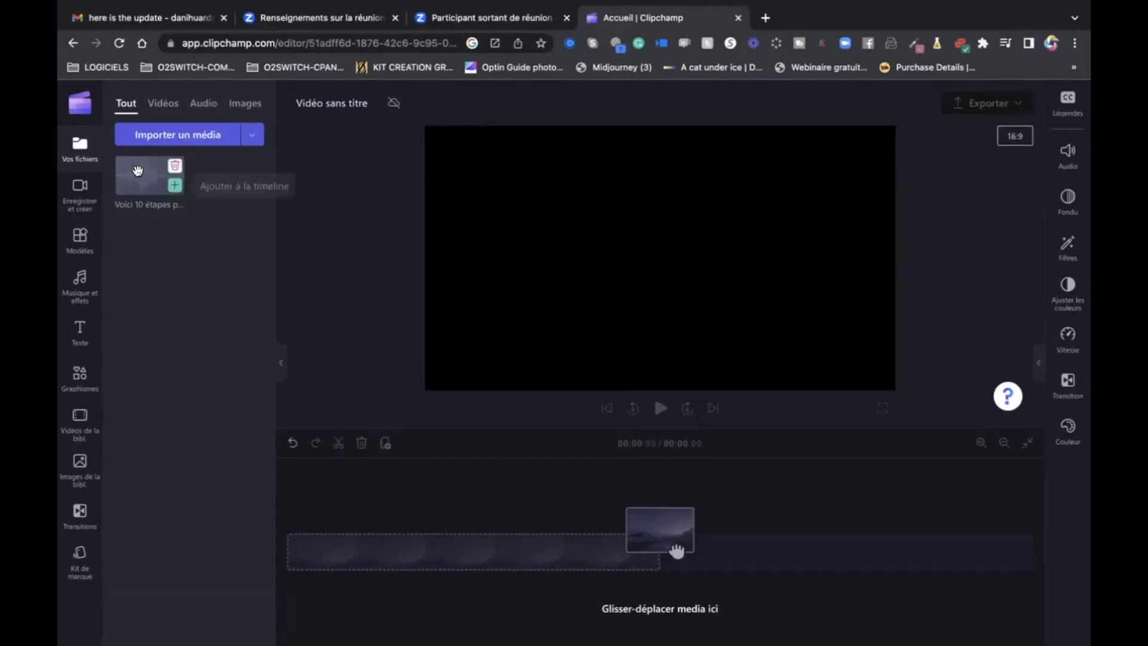
drag(137, 171, 306, 549)
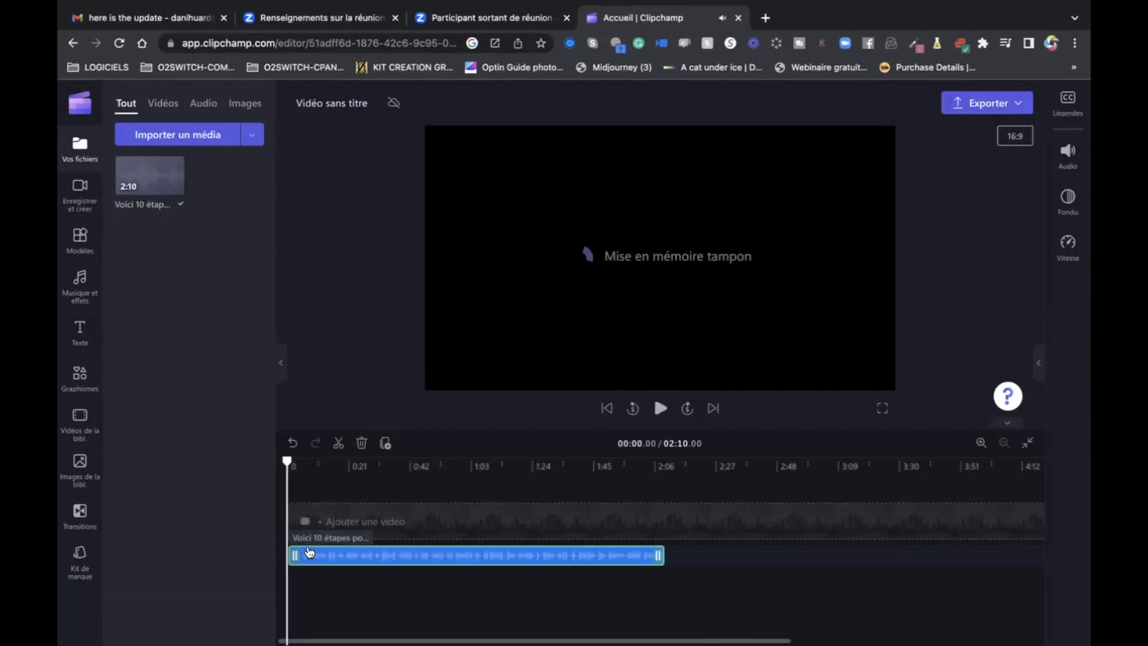
Play the opening seconds of the voice-over on the timeline, and return the playhead to the start
click(660, 409)
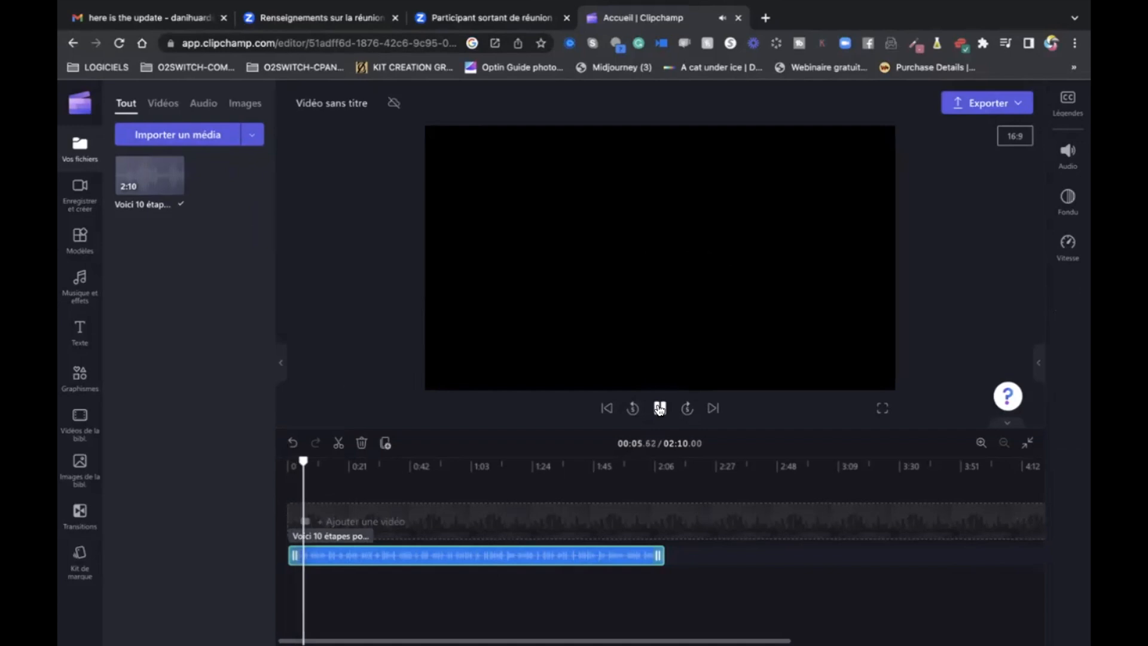
click(660, 409)
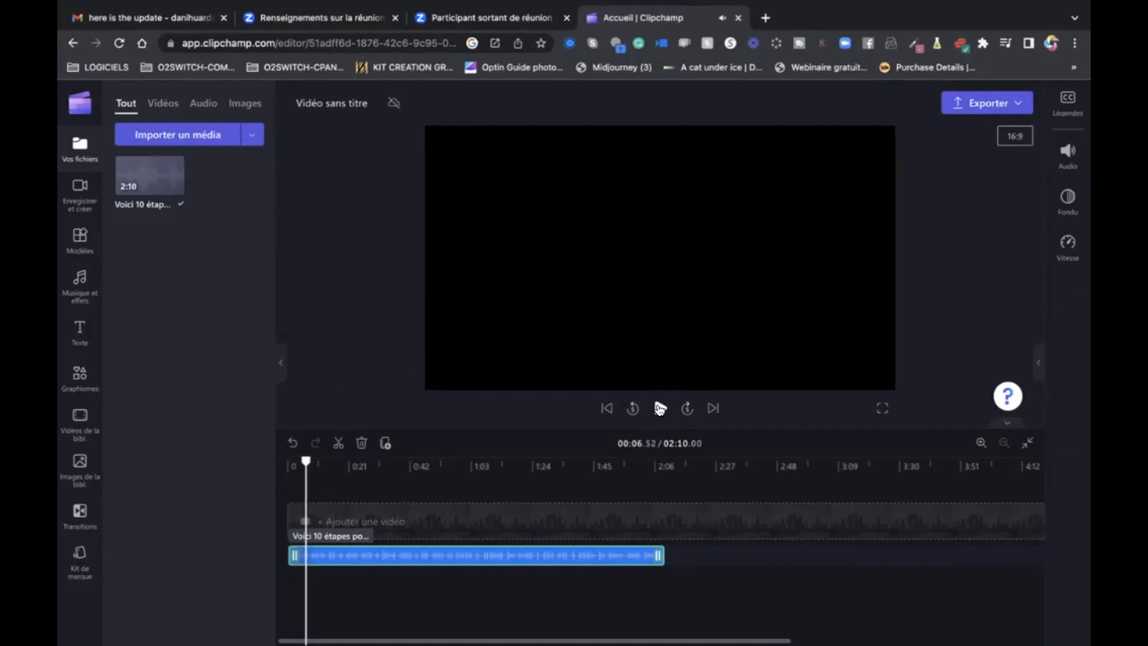
drag(305, 461, 287, 462)
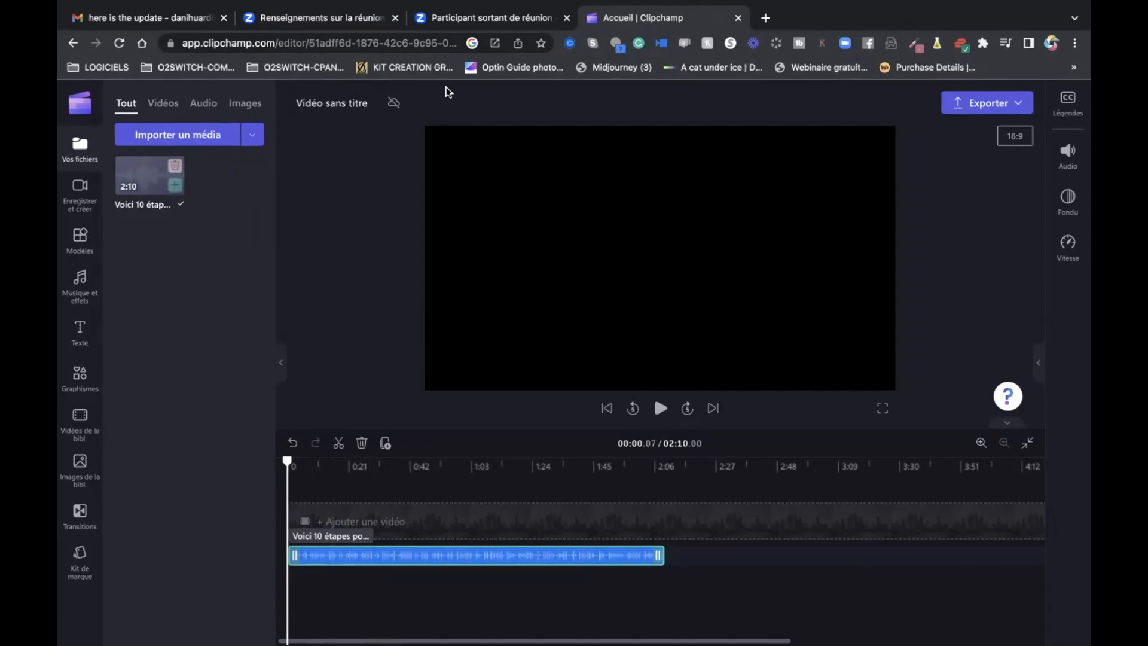
Rename the untitled video project as "10 ETAPES POUR VOVRE EN HARMONIE"
click(350, 106)
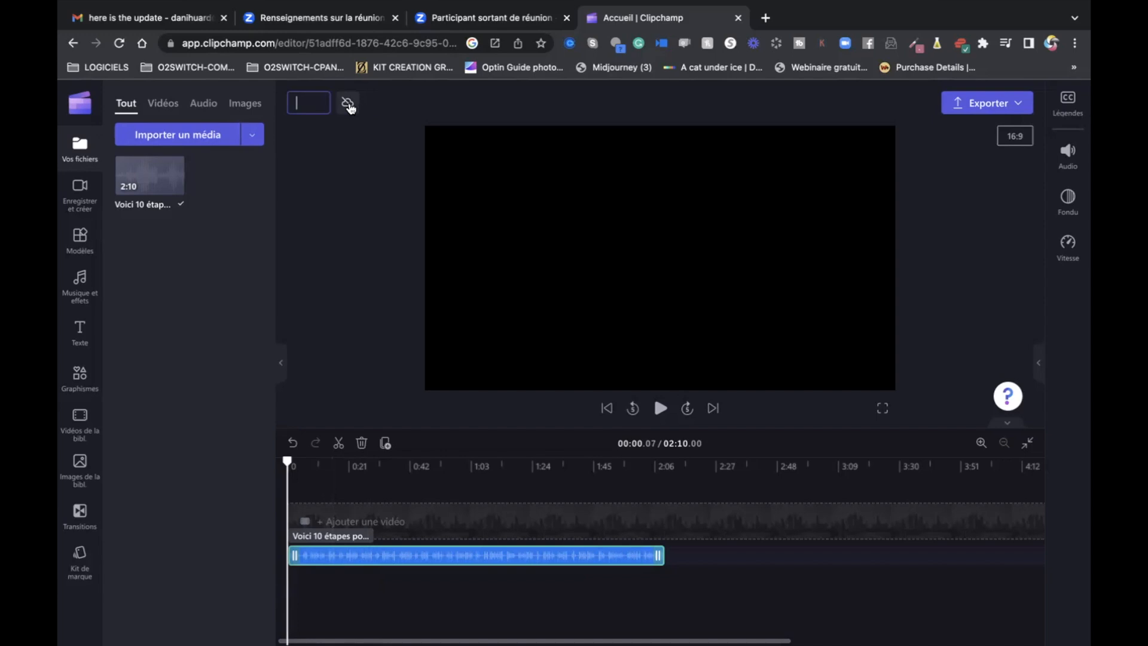
text(10 E)
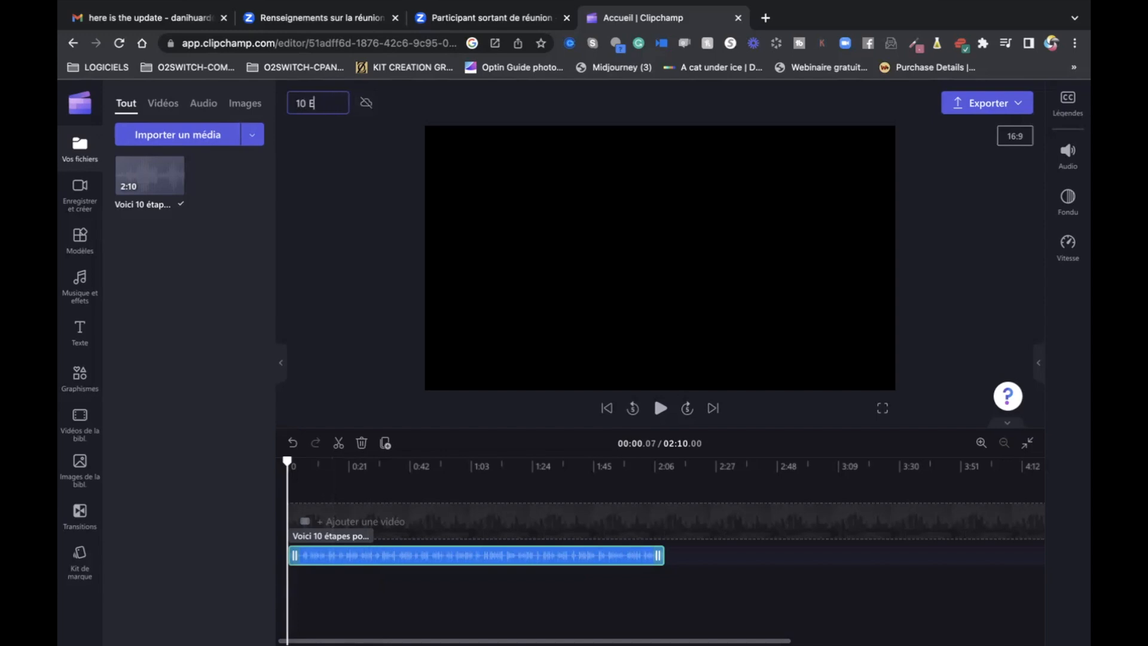
text(TAPES )
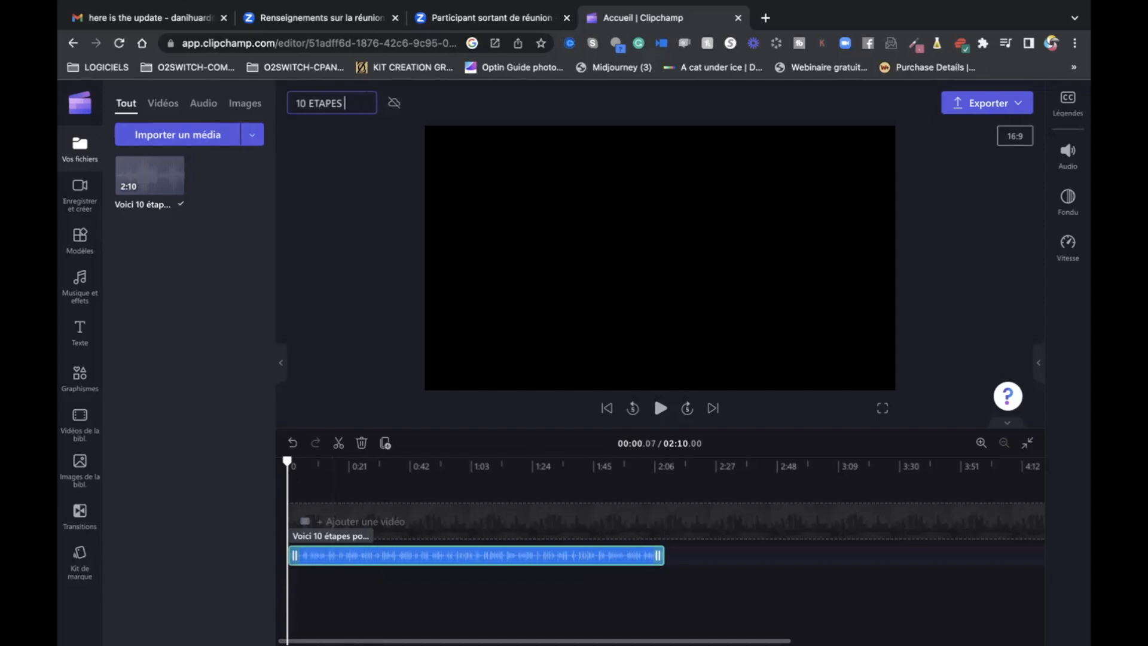
text(POUR VO)
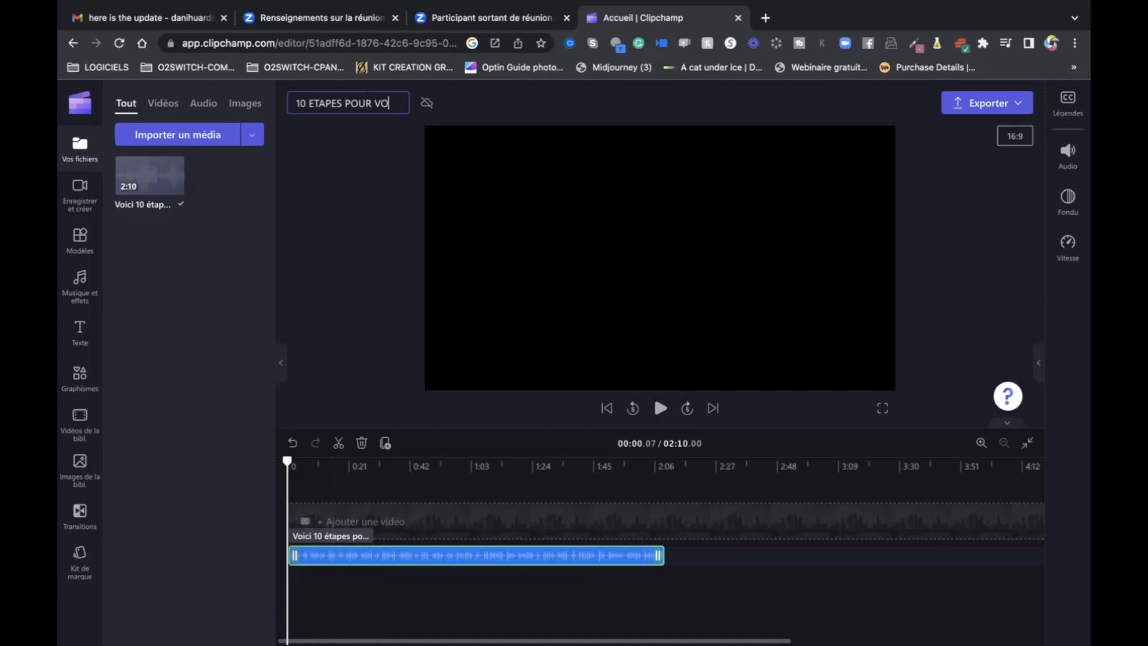
text(VRE EN HAR)
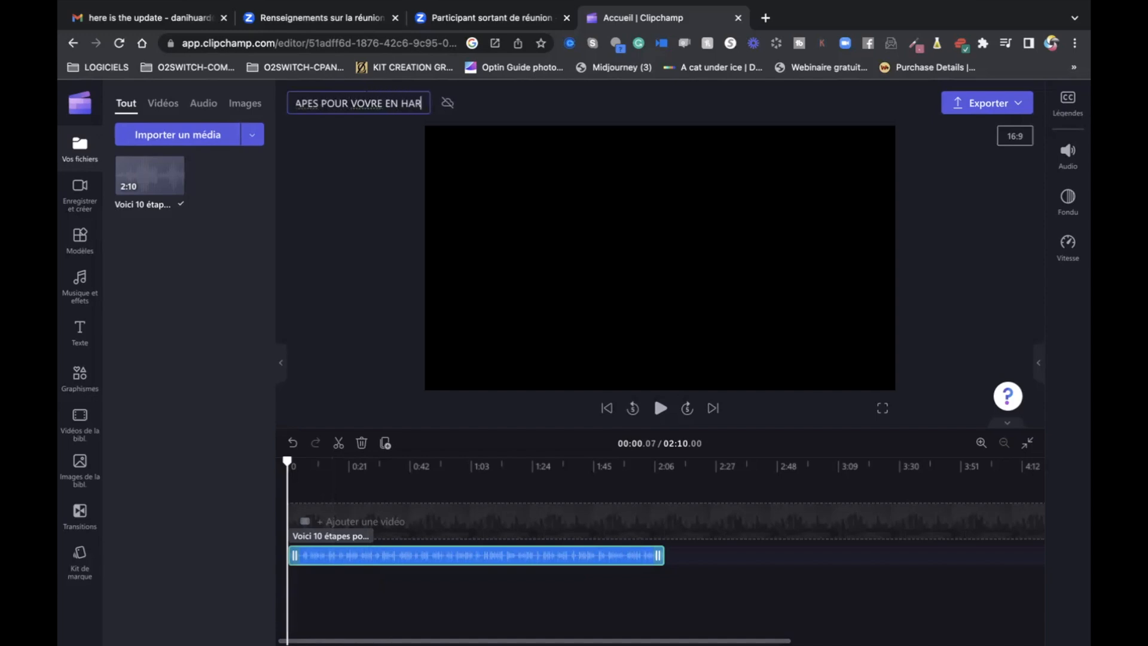
text(MONIE)
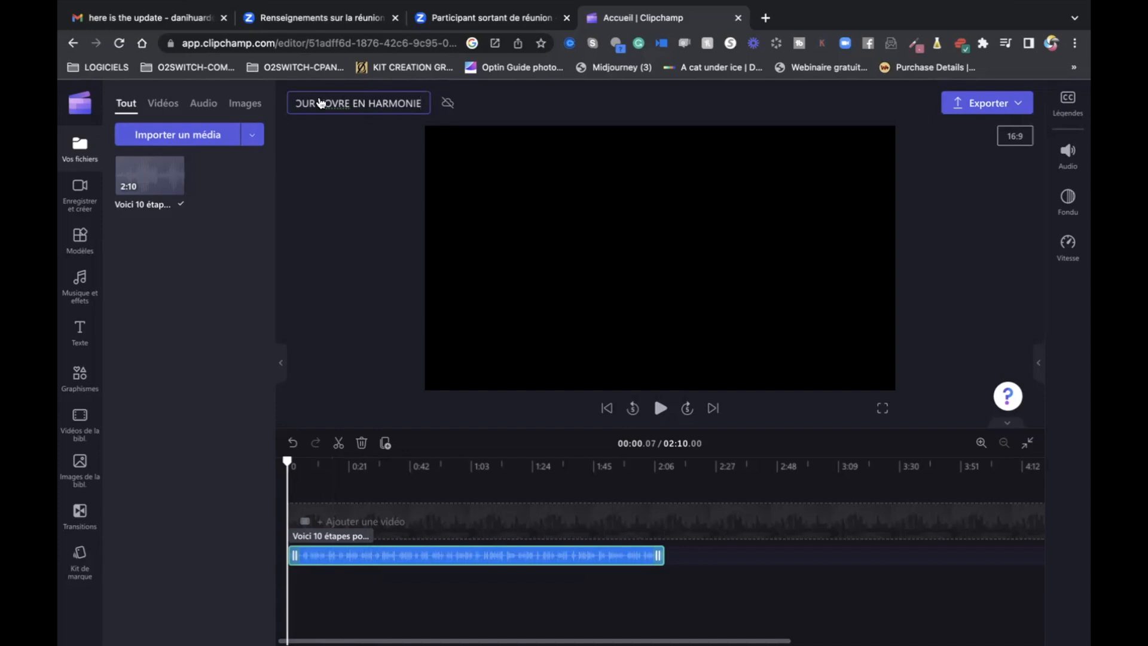
click(204, 244)
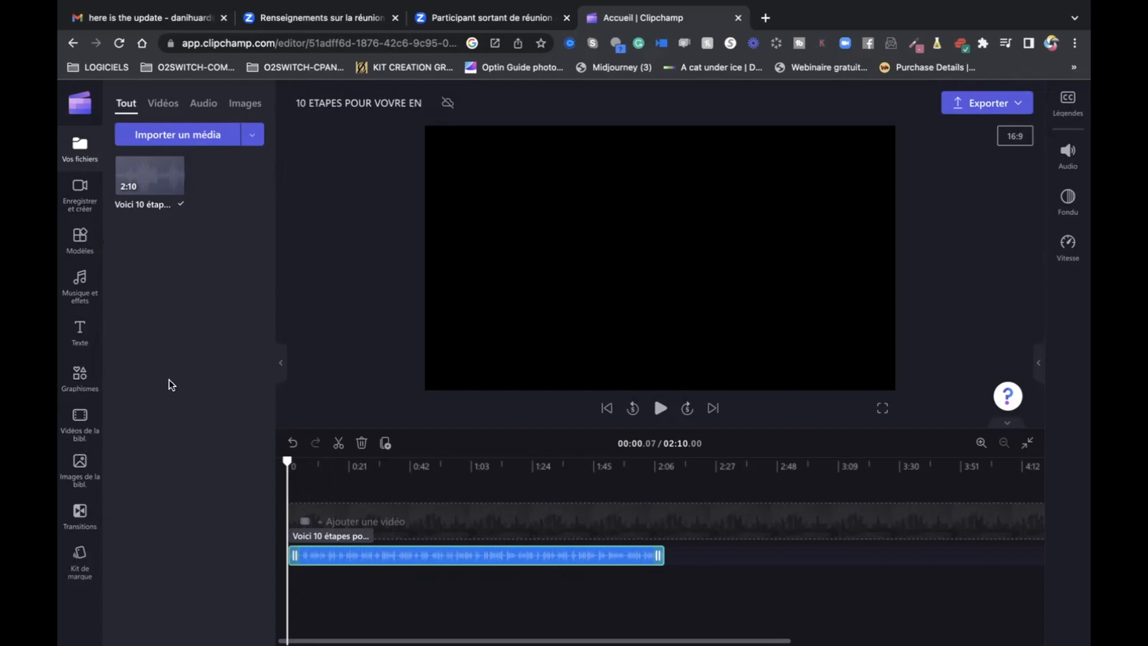
Find the stock video collection "Documentaire sur la nature" and add its foggy tropical jungle clip above the start of the voice-over
click(81, 416)
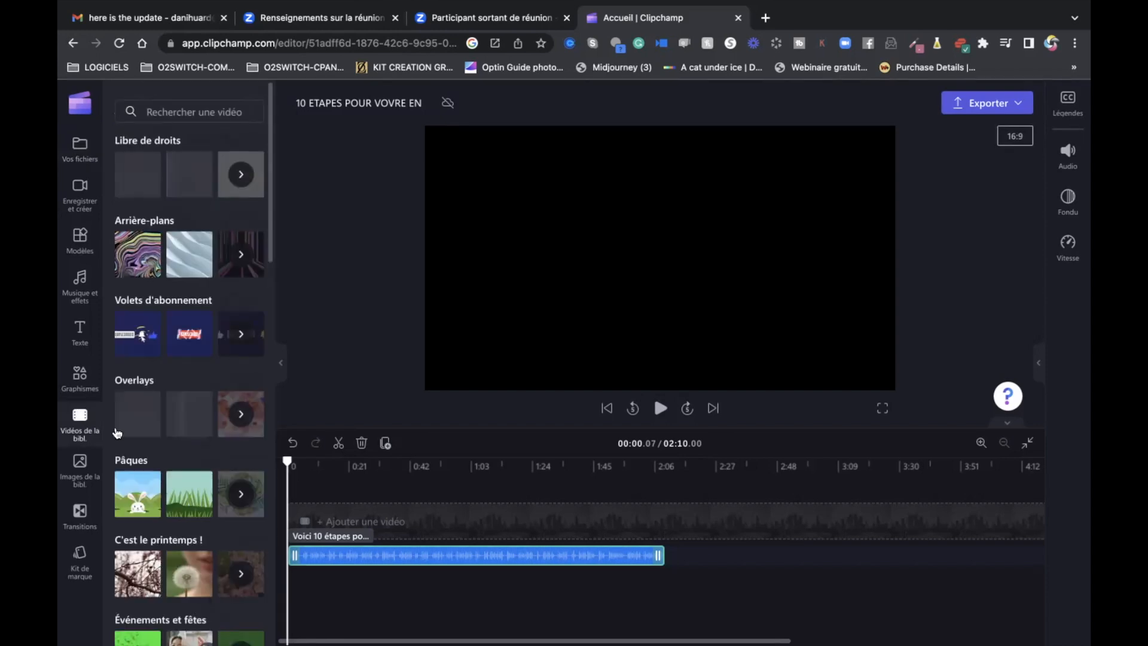
scroll(181, 506, down, 4)
scroll(181, 508, down, 3)
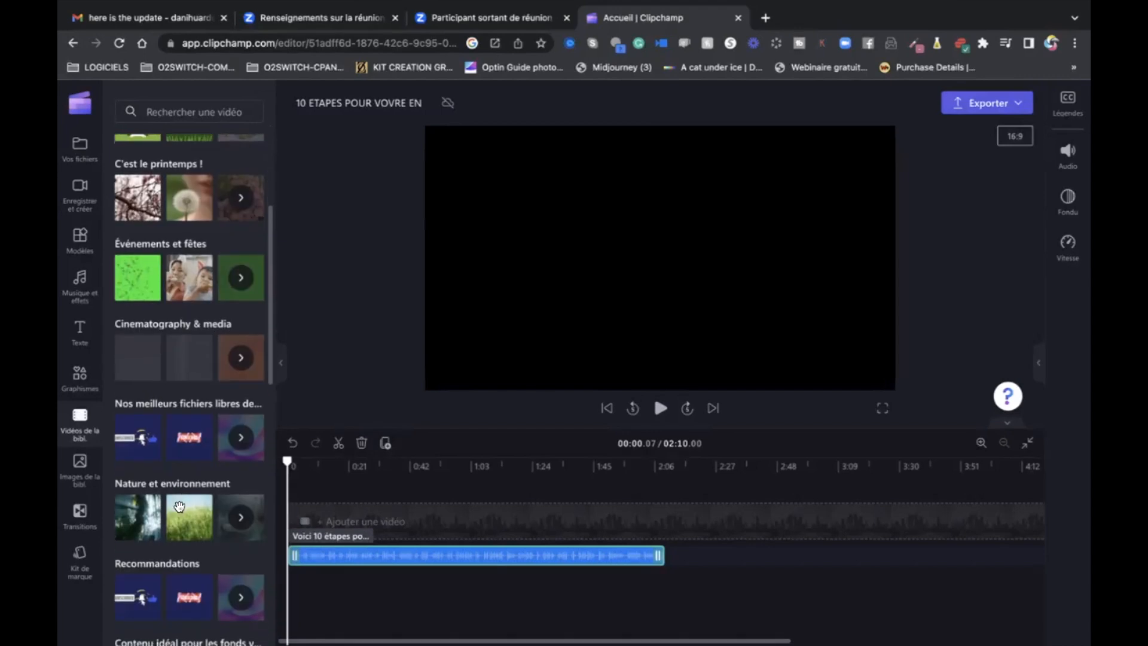
scroll(181, 508, down, 6)
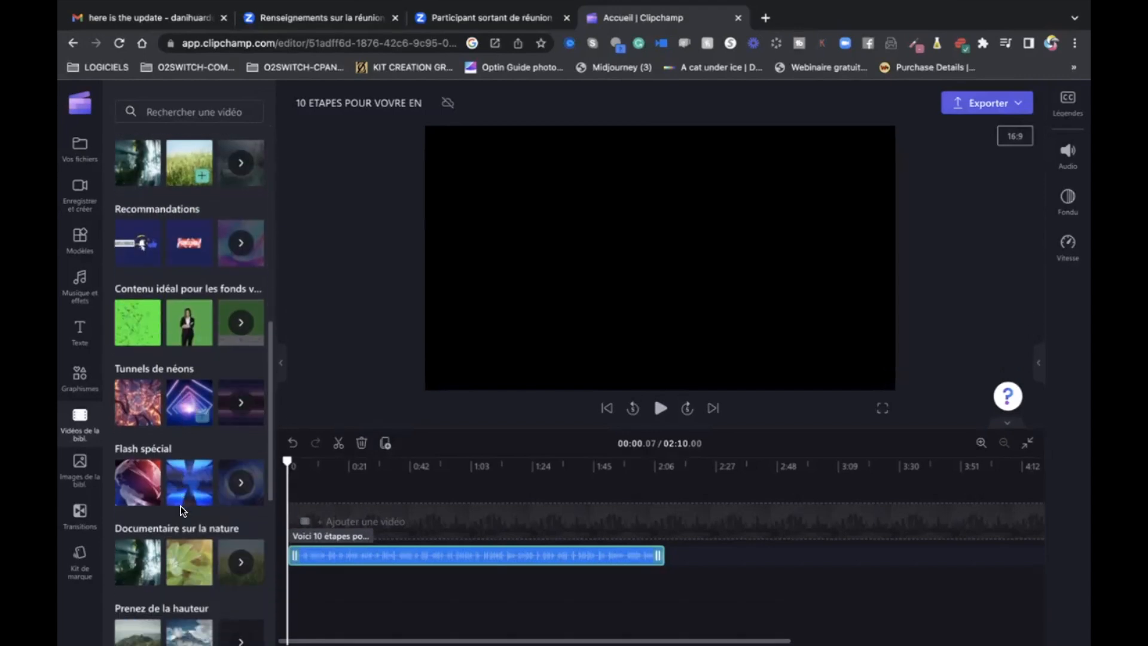
scroll(178, 506, down, 1)
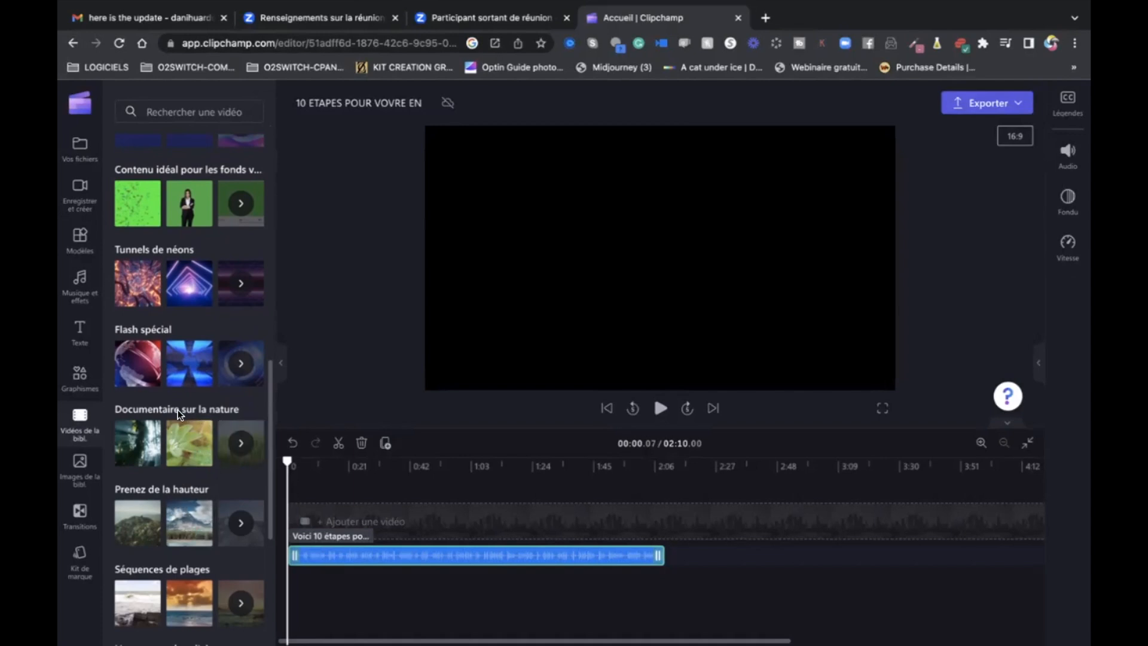
click(245, 443)
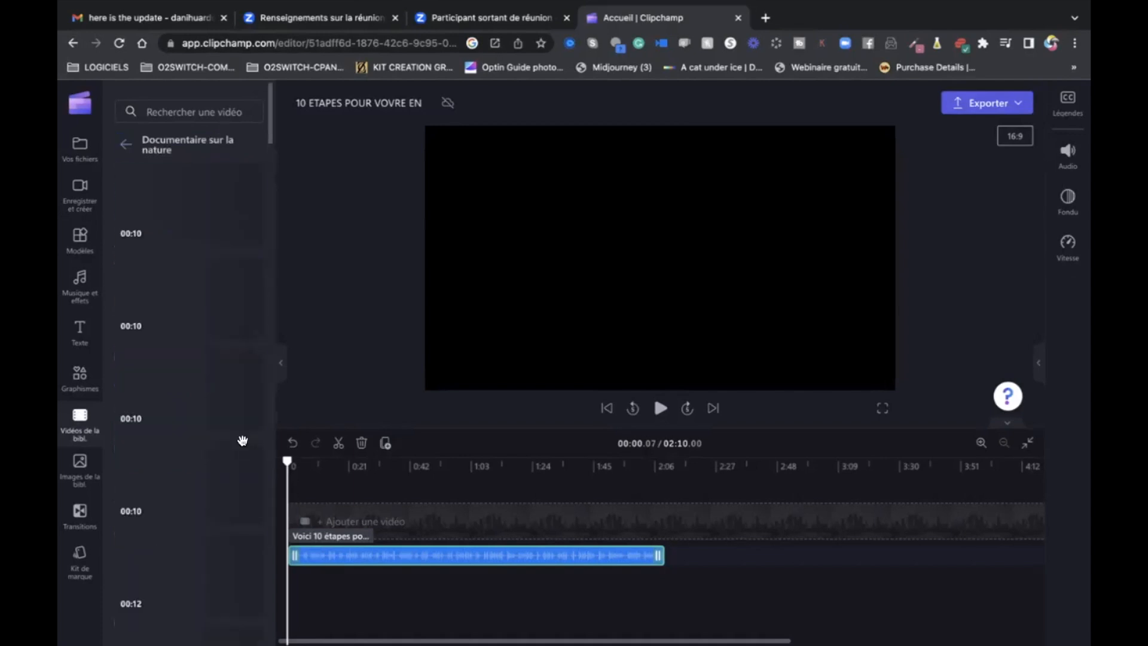
mouse_move(165, 189)
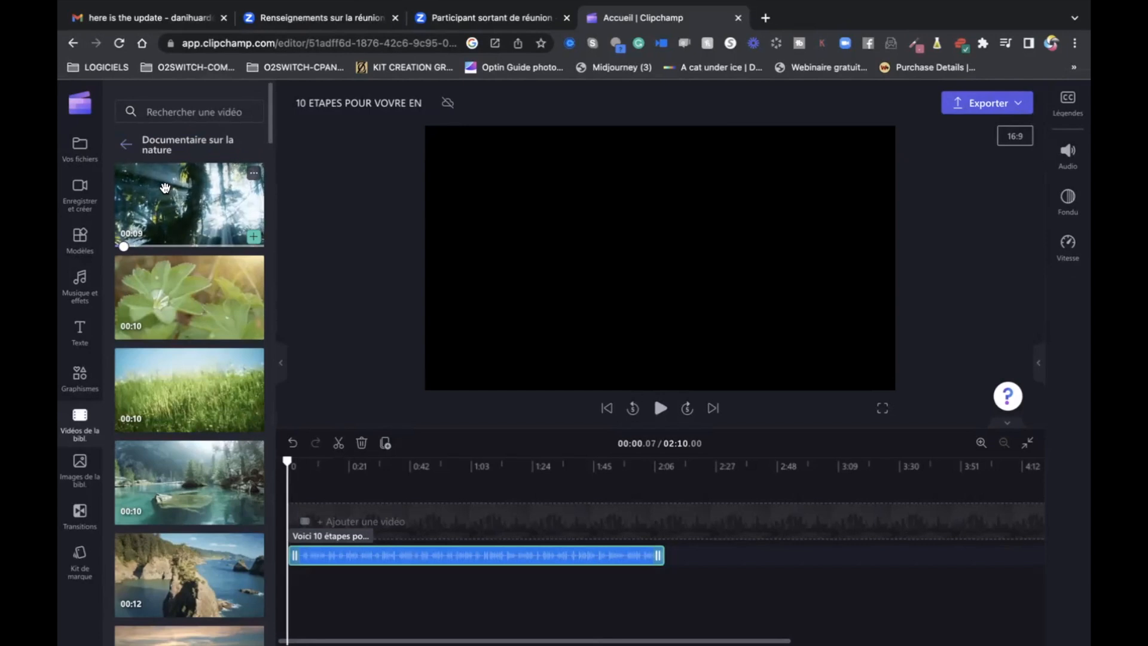
drag(165, 188, 298, 497)
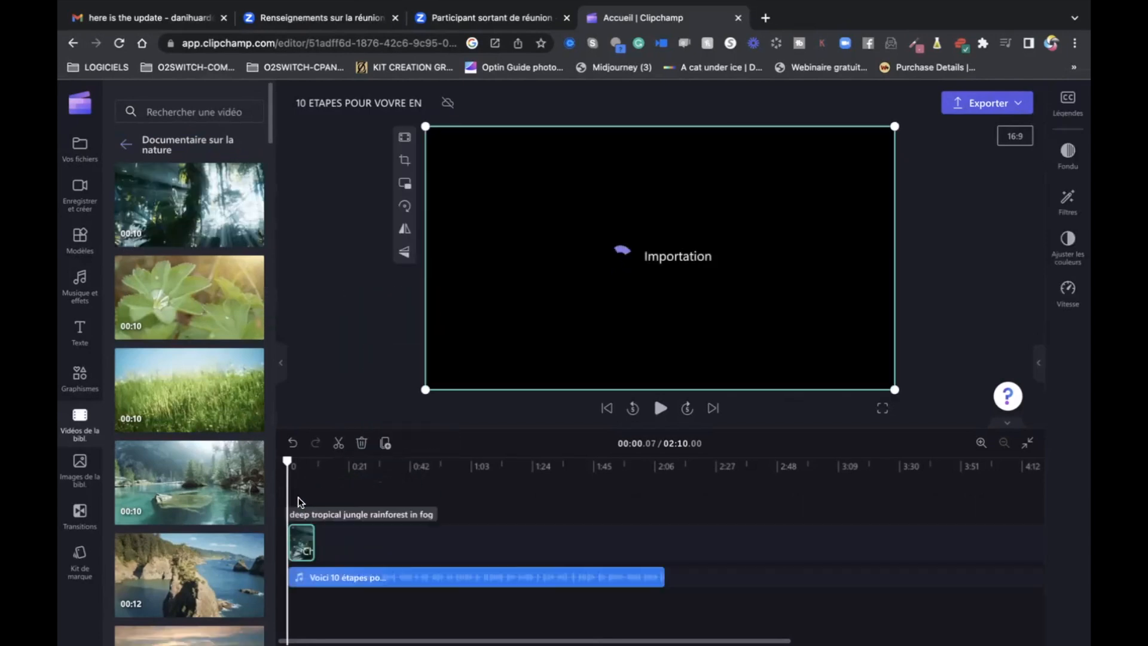
Add the turquoise lake, ocean sunset and Azure Window rock arch clips one after another behind the jungle clip
scroll(209, 373, down, 4)
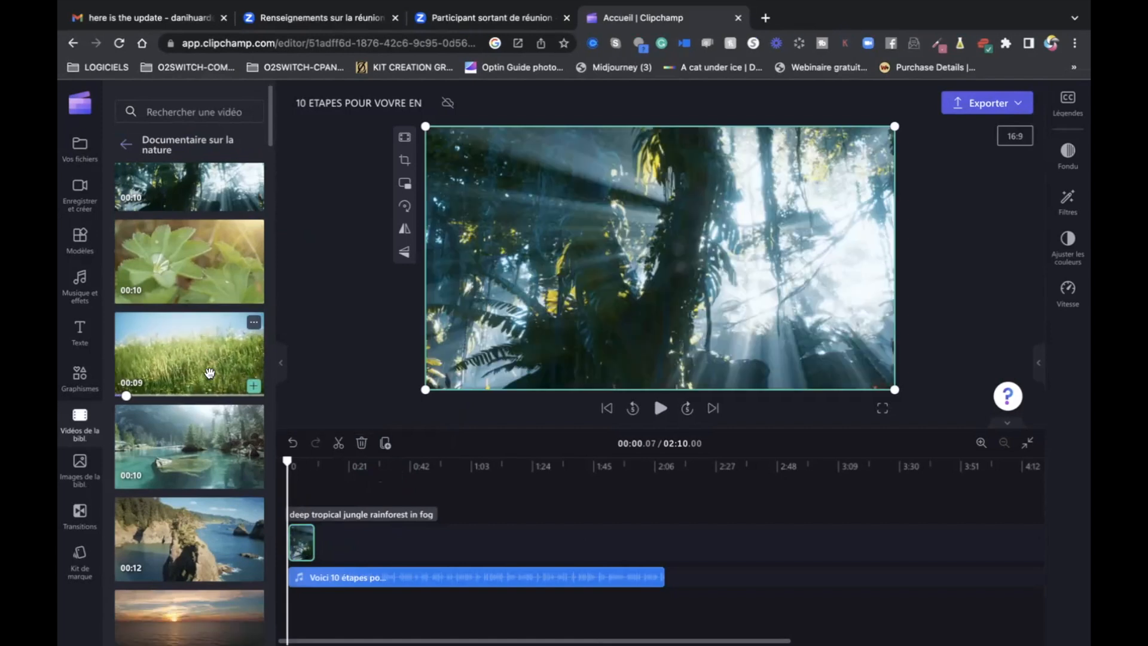
drag(189, 275, 350, 542)
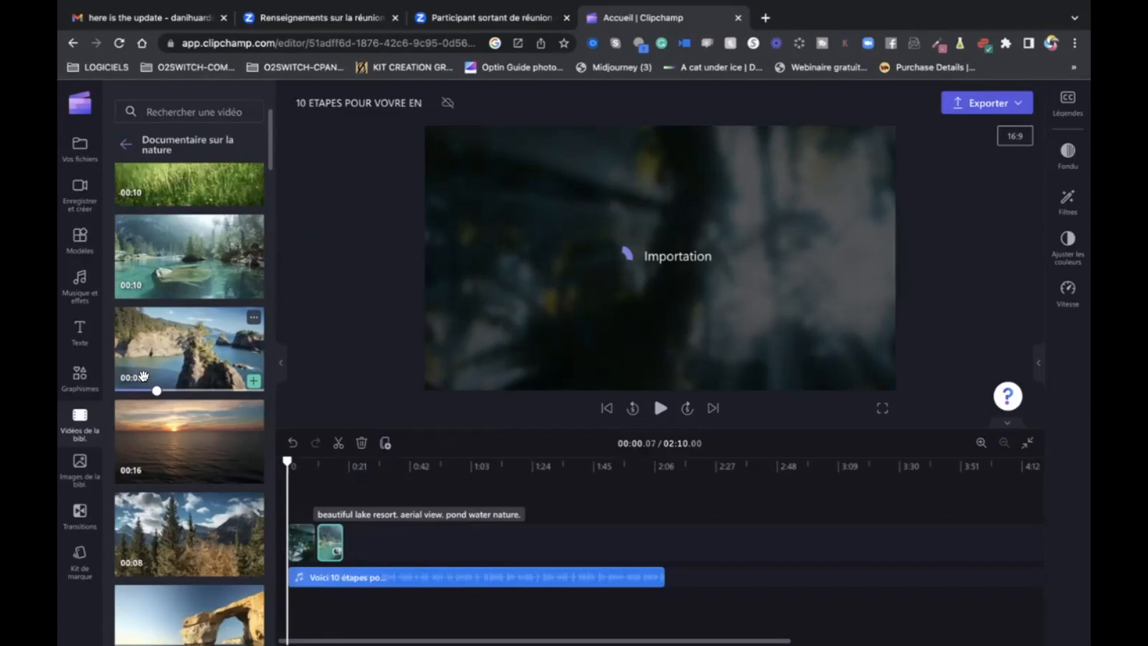
scroll(190, 445, down, 1)
drag(228, 388, 371, 556)
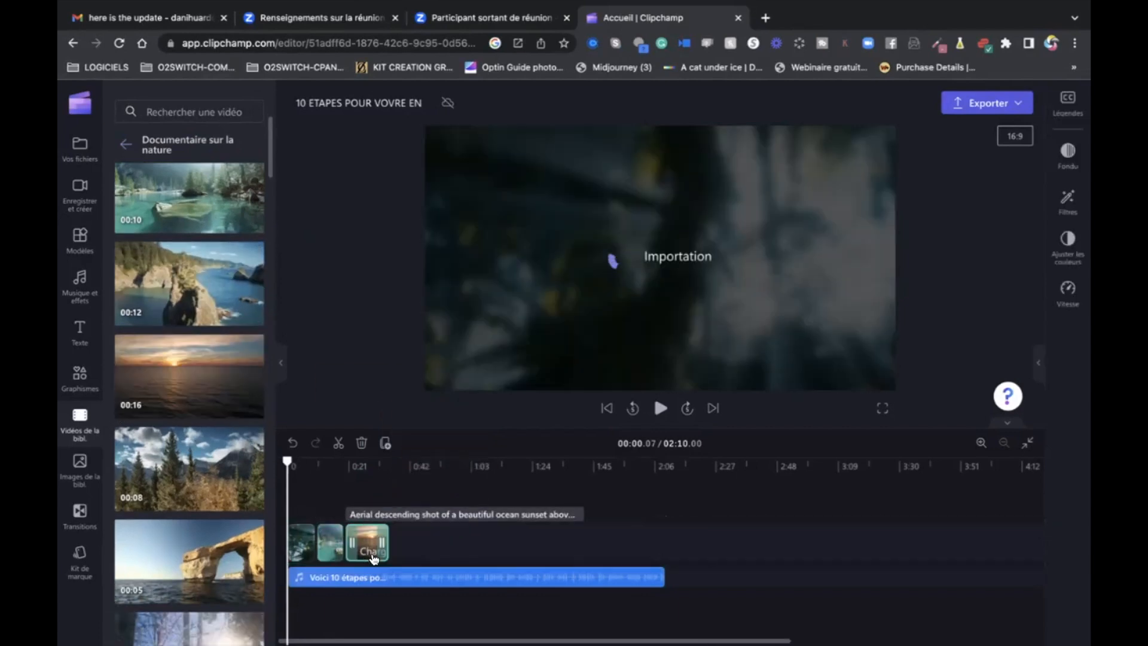
drag(189, 561, 442, 535)
Find the rushing waterfall clip in the nature collection and add it after the Azure Window clip
scroll(145, 534, down, 5)
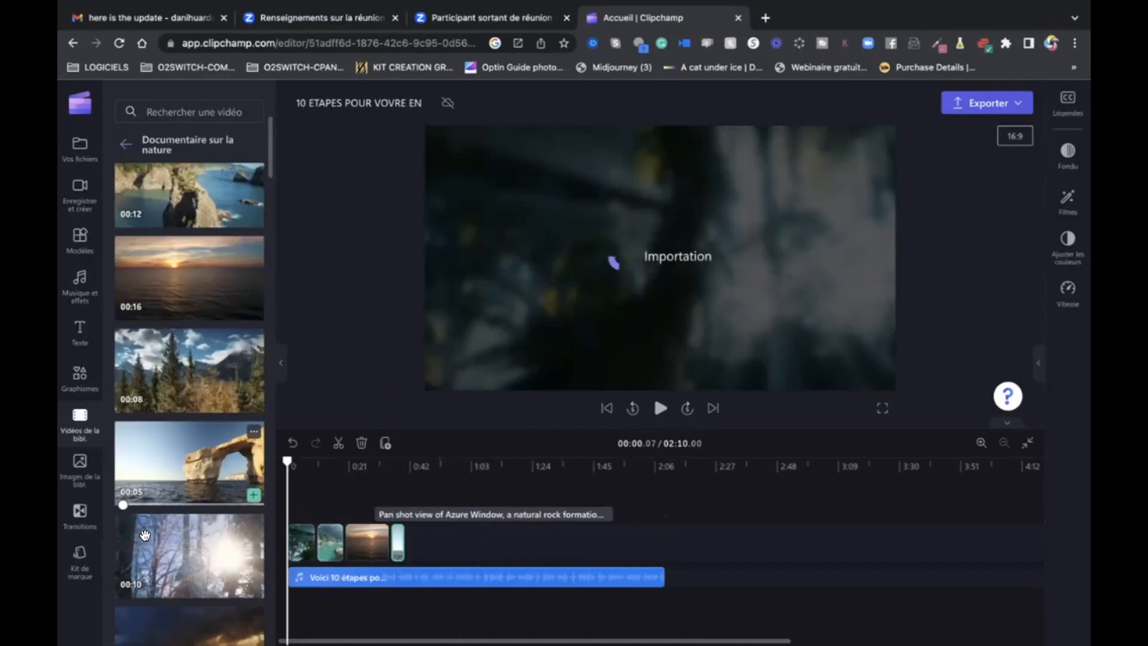
scroll(145, 534, down, 3)
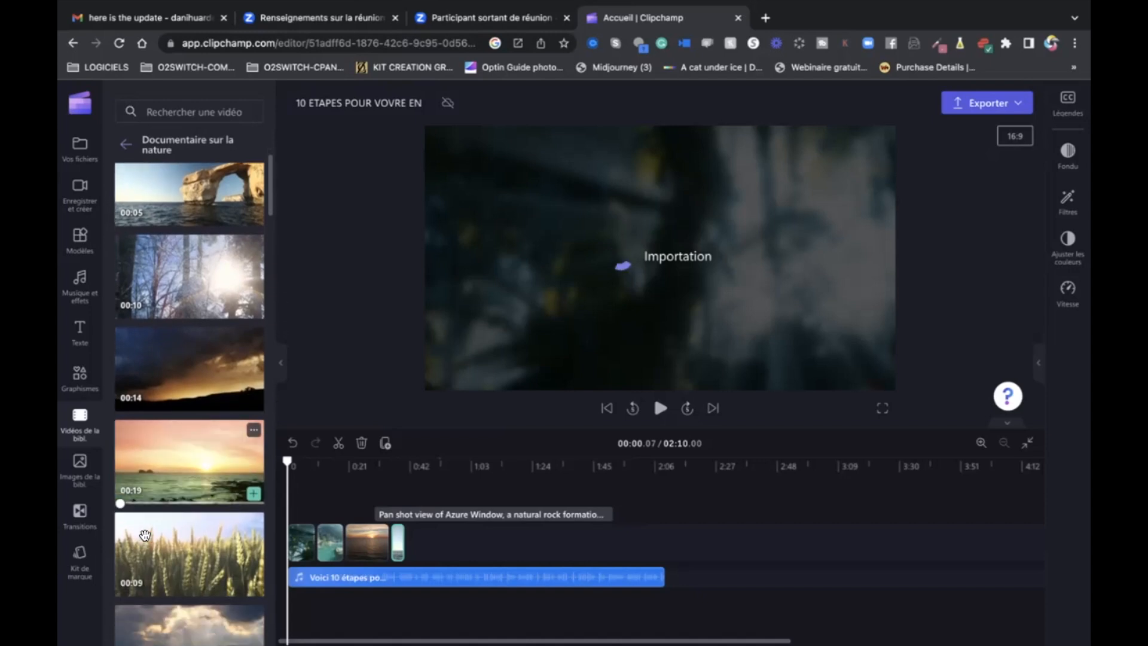
scroll(146, 537, down, 5)
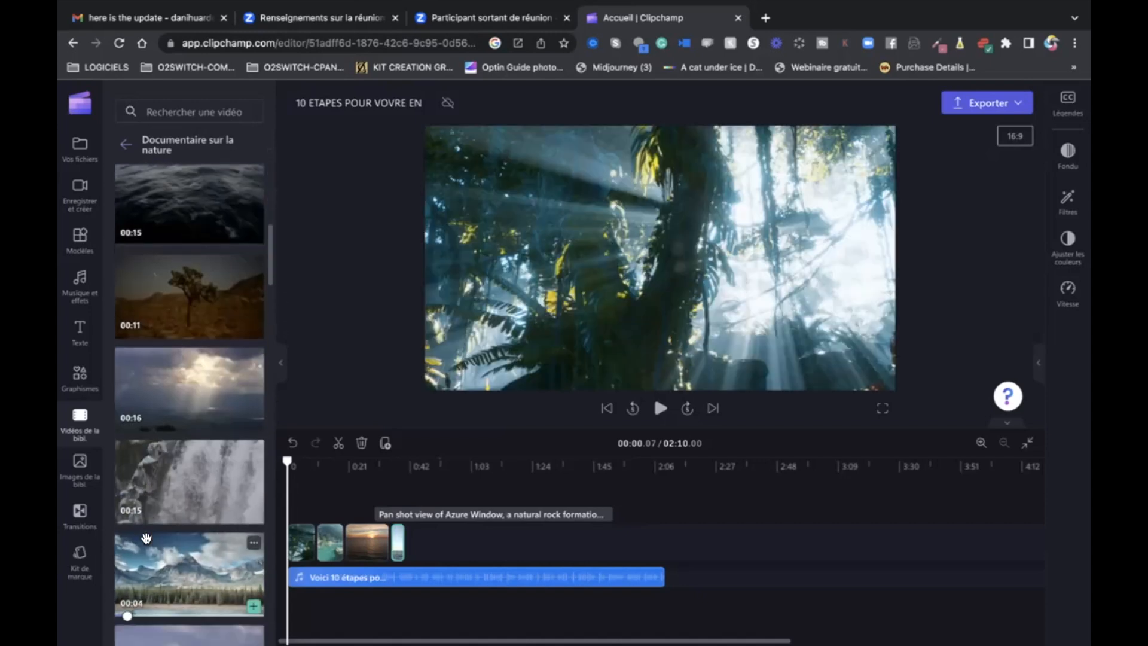
drag(156, 488, 418, 546)
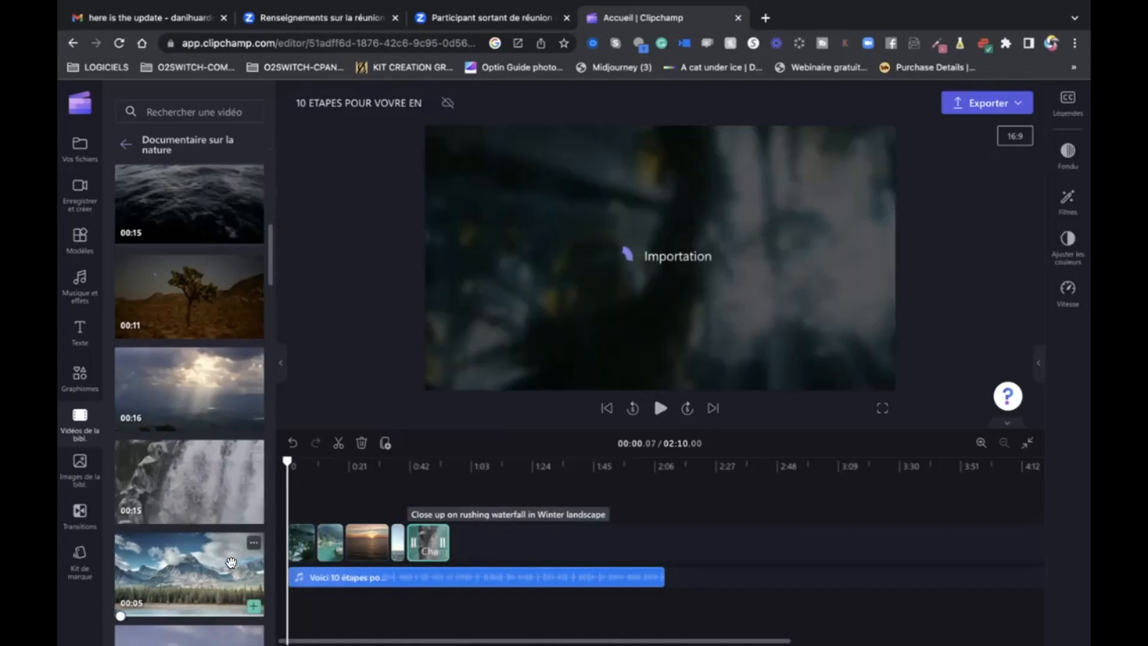
Add the Athabasca River mountain clip after the waterfall, and find and append the mountain-peak woman clip by searching "MEDITATION"
drag(228, 554, 469, 540)
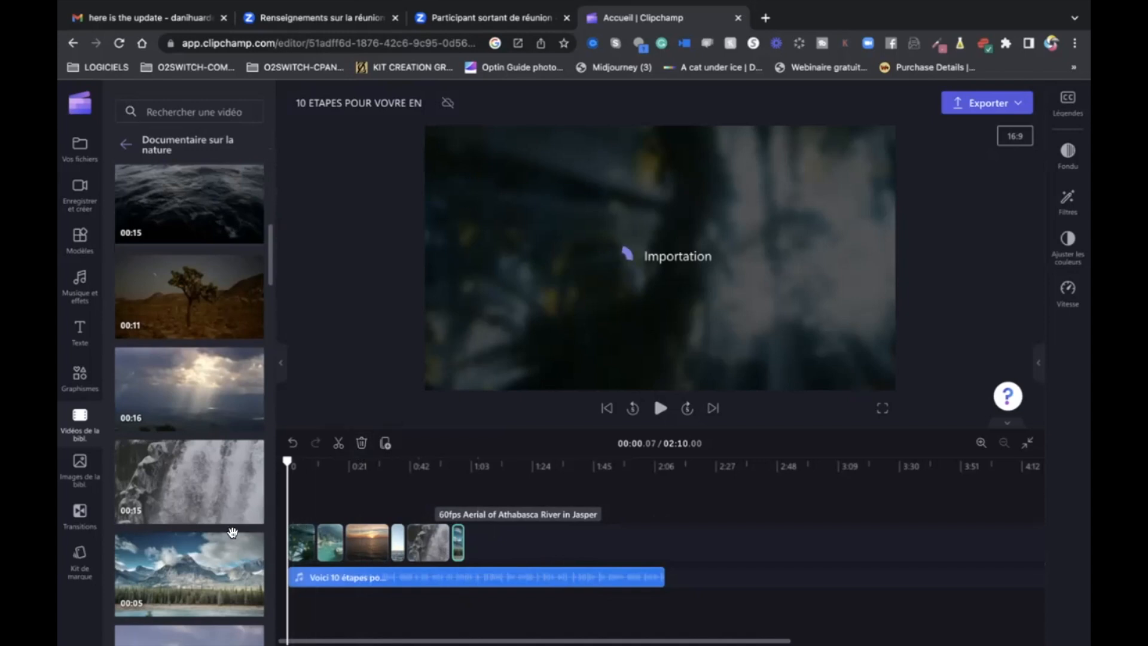
click(180, 109)
text(MEDITATION)
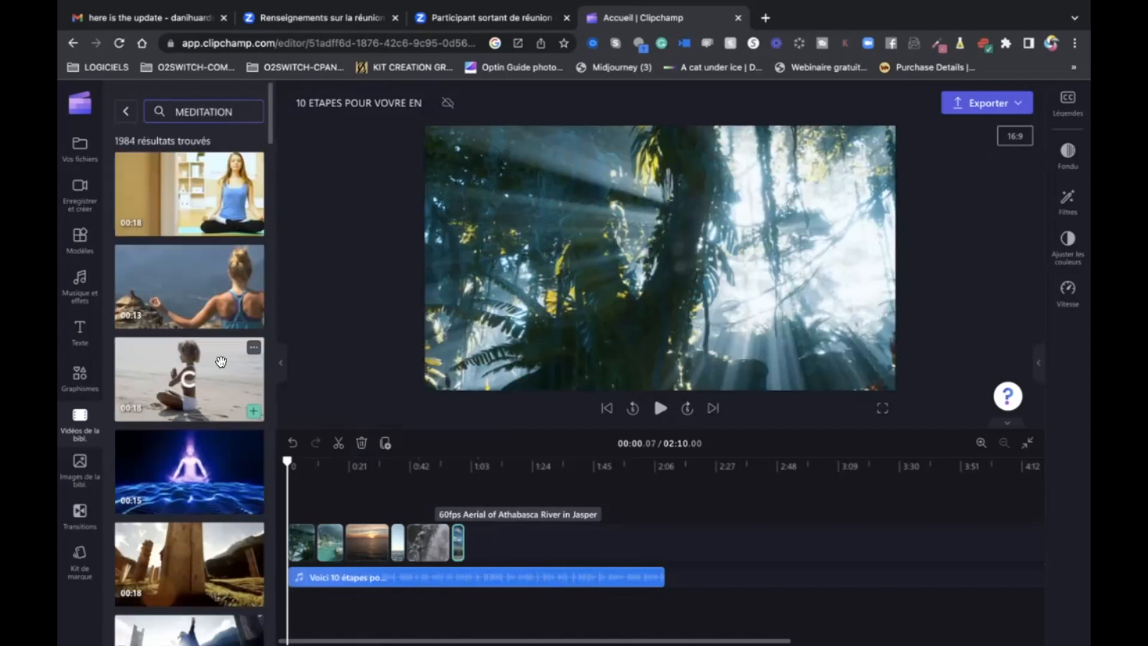
drag(202, 298, 508, 547)
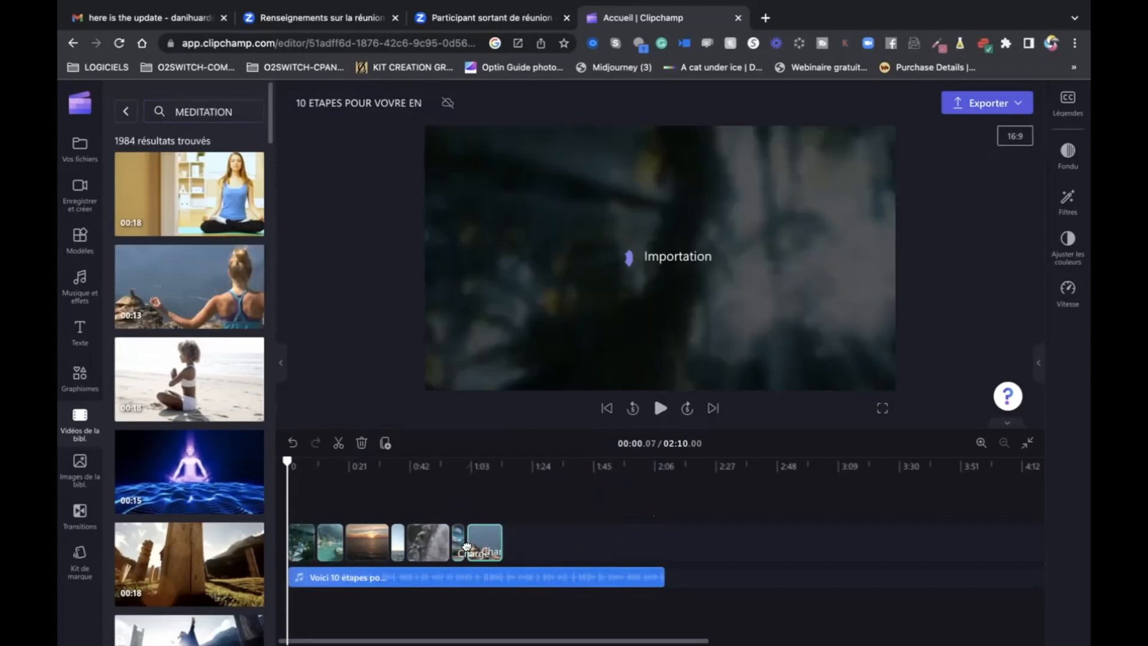
Append three more meditation clips: the sunlit man walking, the man's outdoor meditation ceremony, and the sunset beach yoga clip
scroll(225, 574, down, 10)
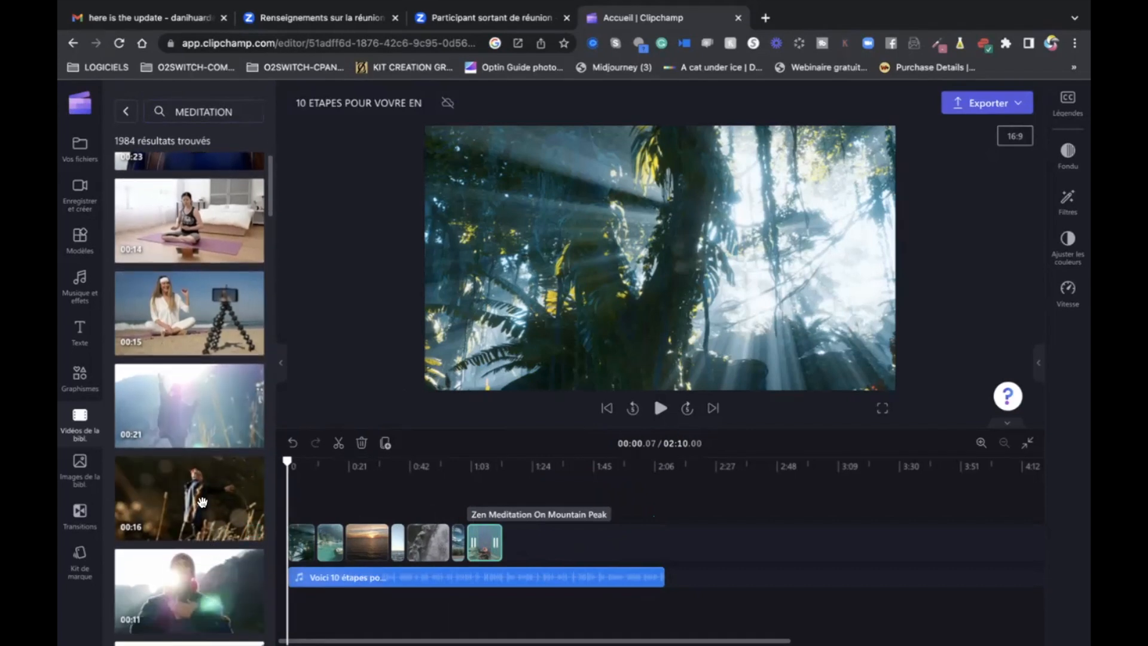
drag(188, 412, 548, 523)
scroll(137, 556, down, 2)
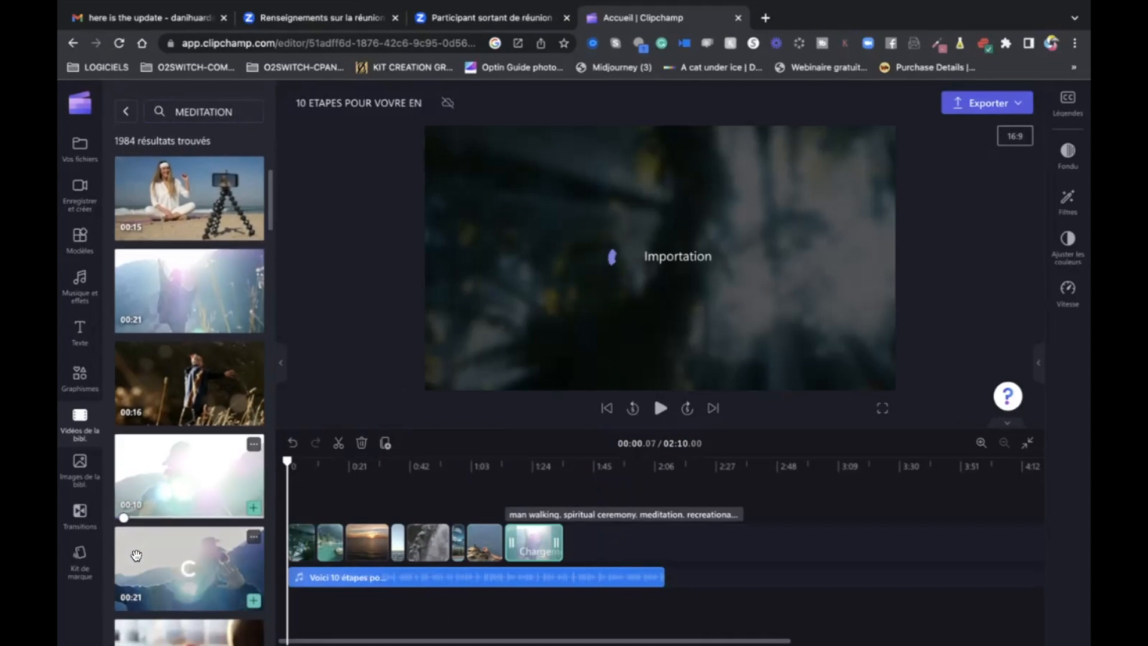
scroll(137, 556, down, 1)
drag(132, 529, 589, 547)
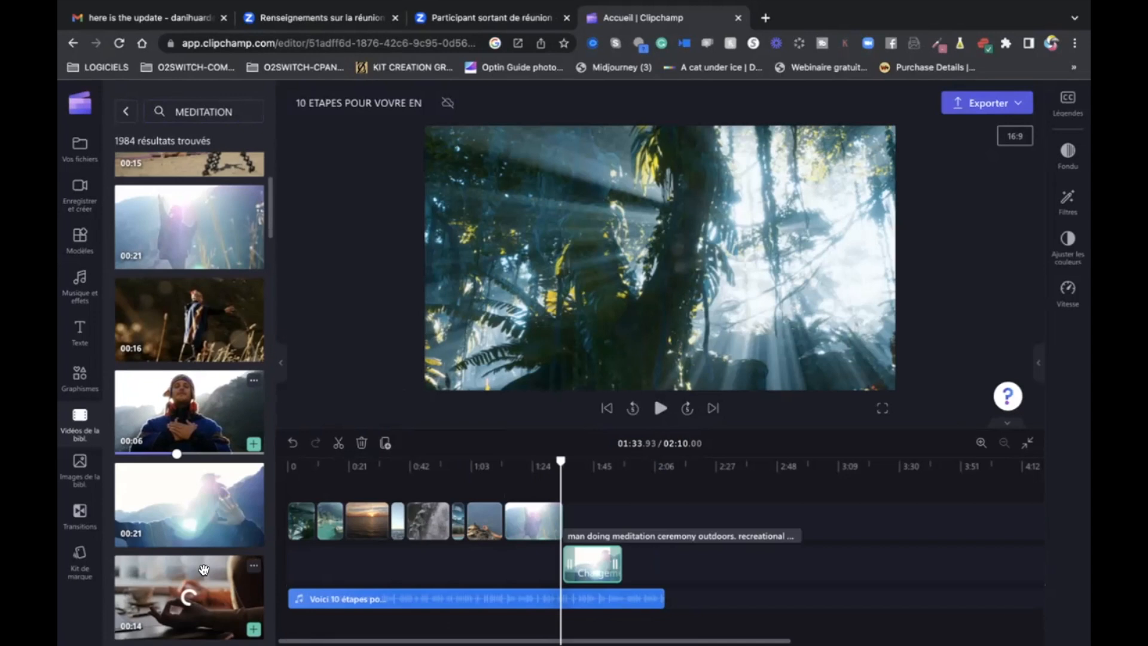
scroll(231, 551, down, 5)
drag(179, 435, 652, 567)
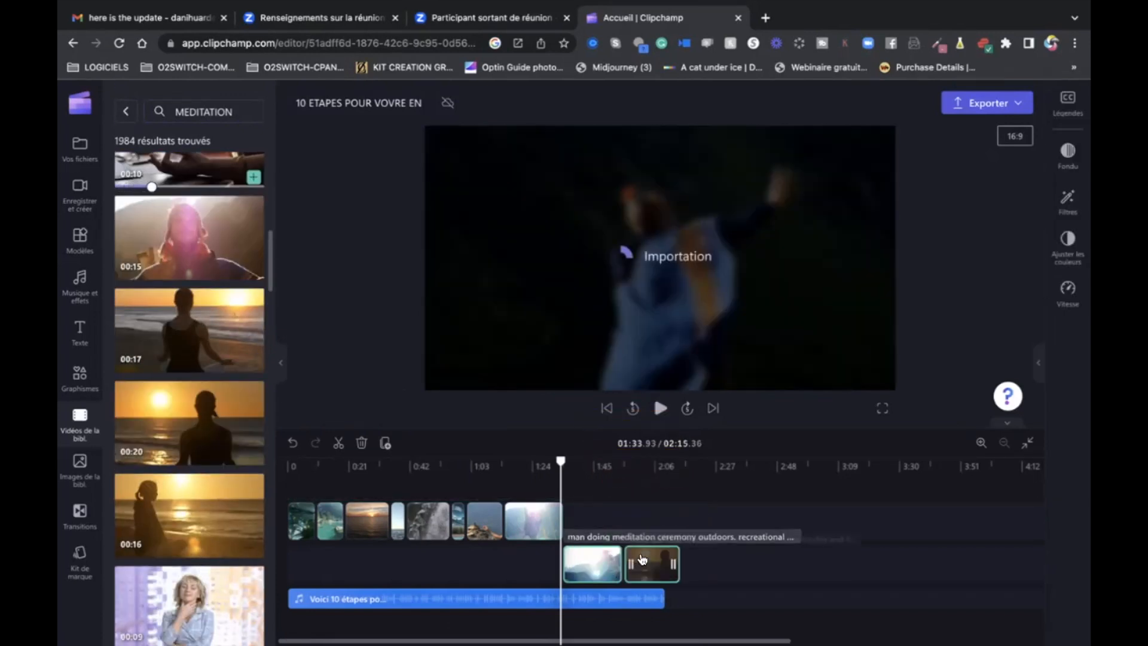
Move all clips from the upper video track down to the lower one, so every clip sits in sequence on a single track
drag(539, 519, 538, 562)
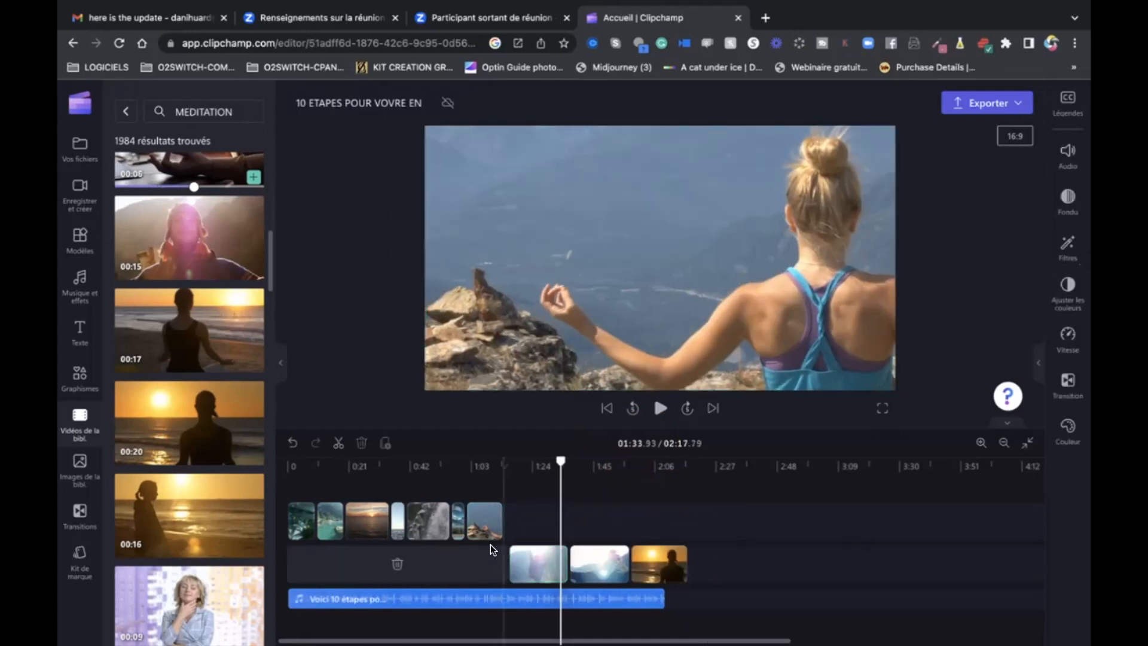
drag(486, 521, 484, 559)
drag(301, 520, 305, 555)
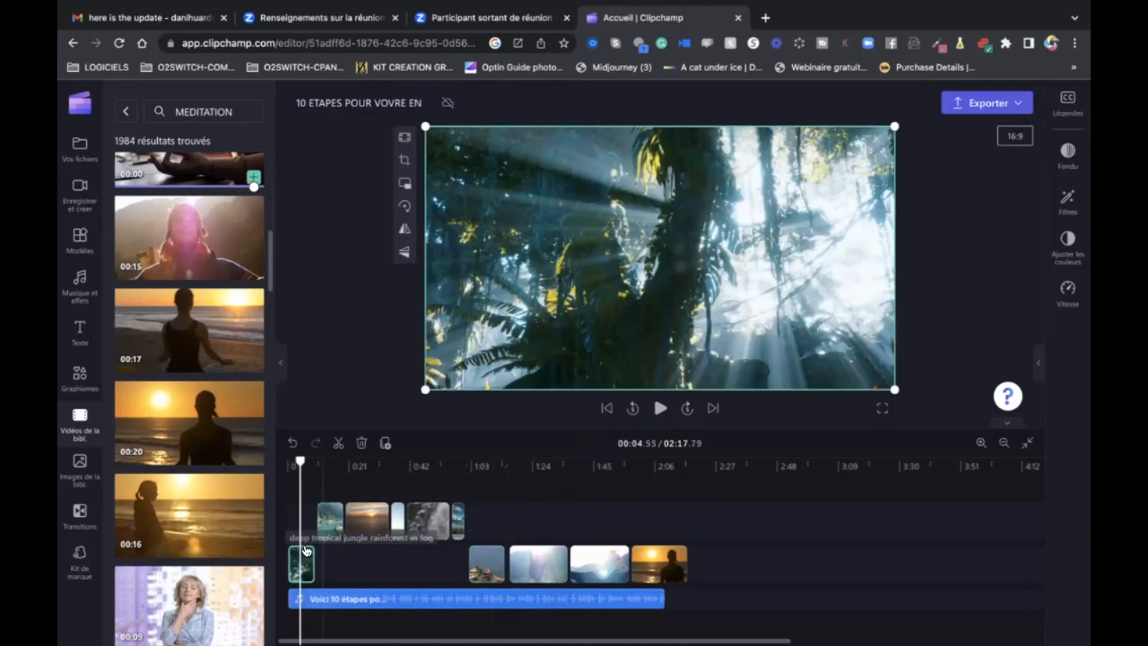
drag(335, 509, 359, 555)
click(356, 555)
drag(397, 519, 396, 561)
drag(435, 525, 425, 567)
click(419, 562)
drag(458, 521, 452, 558)
click(451, 557)
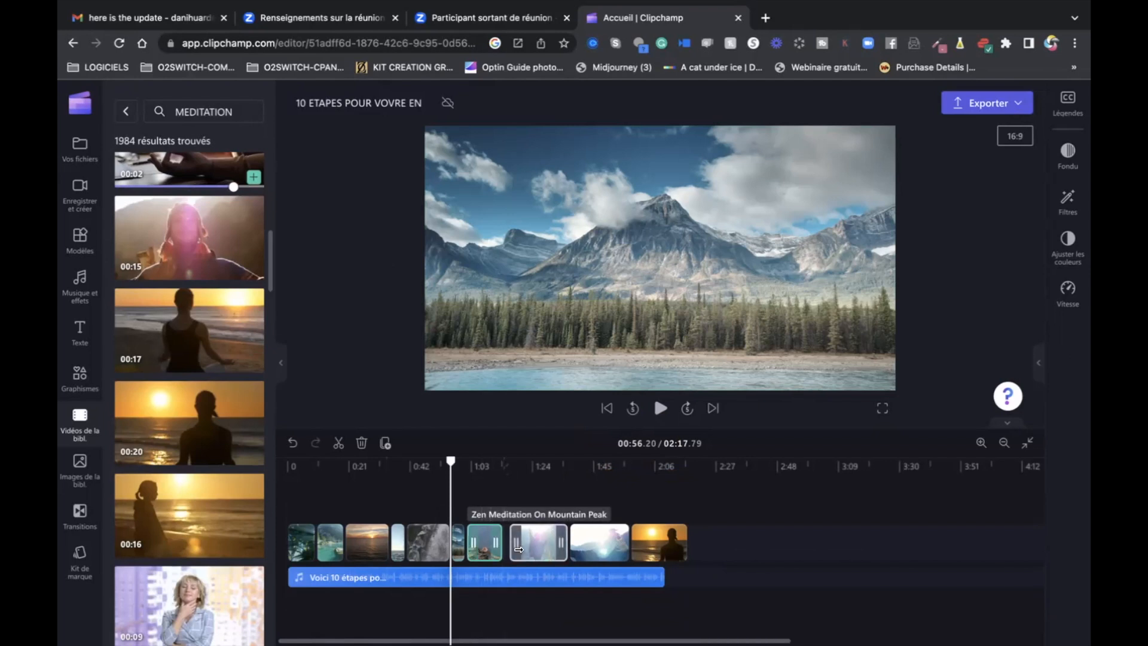
Close the gaps between the last meditation clips and trim the sunset beach clip to end with the voice-over at 2:10
click(514, 549)
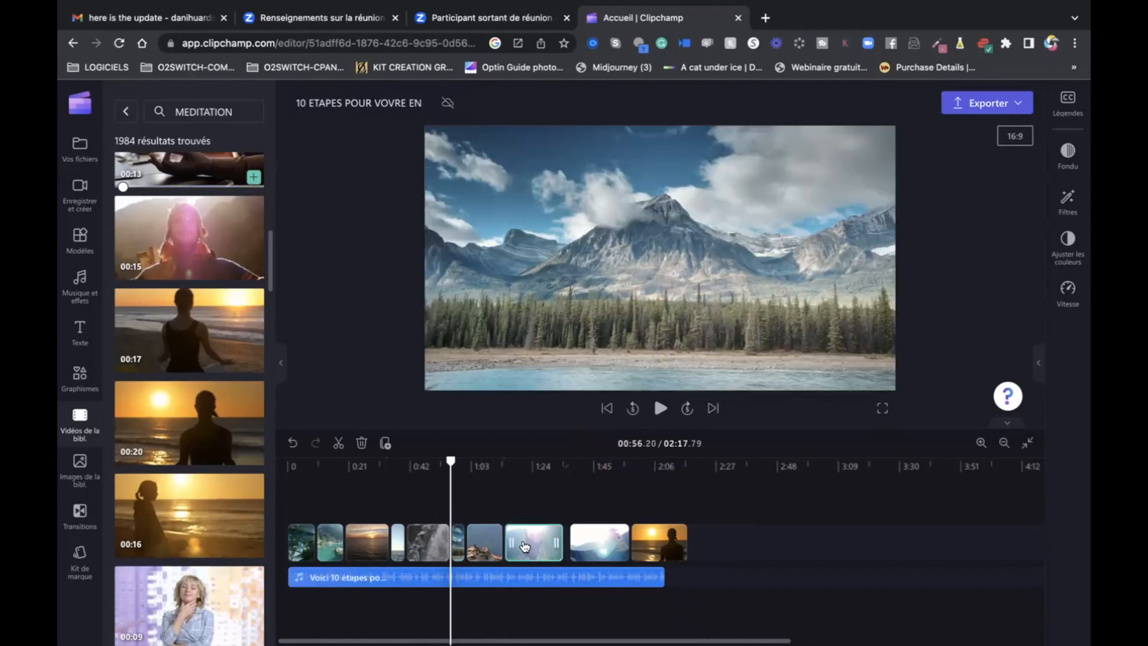
click(659, 539)
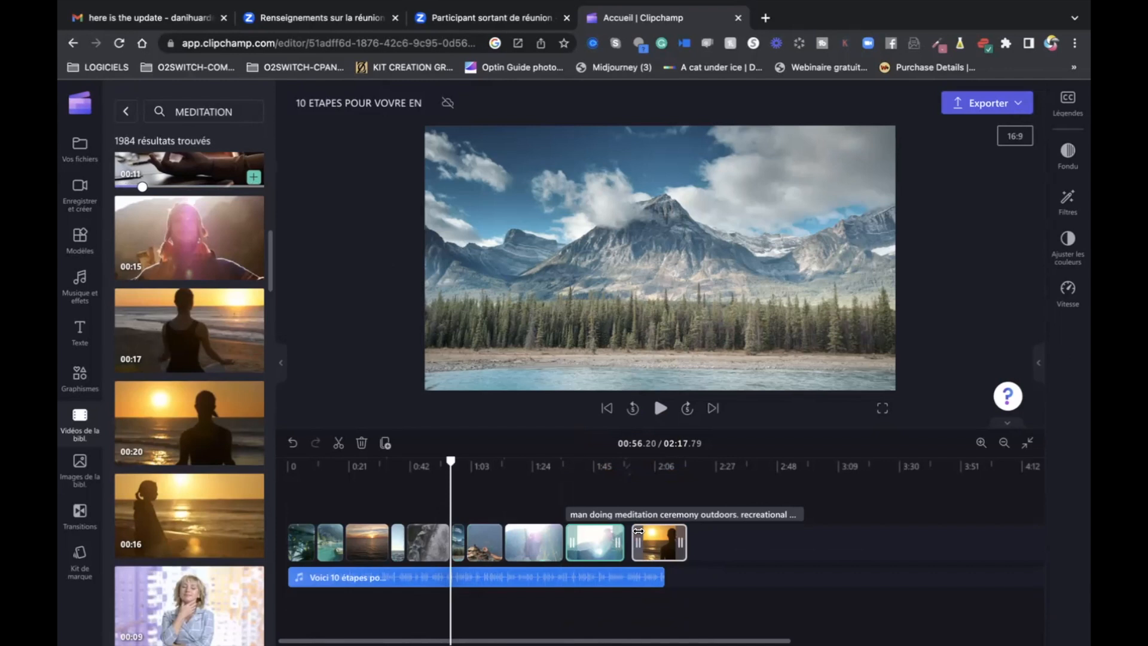
drag(650, 537, 643, 541)
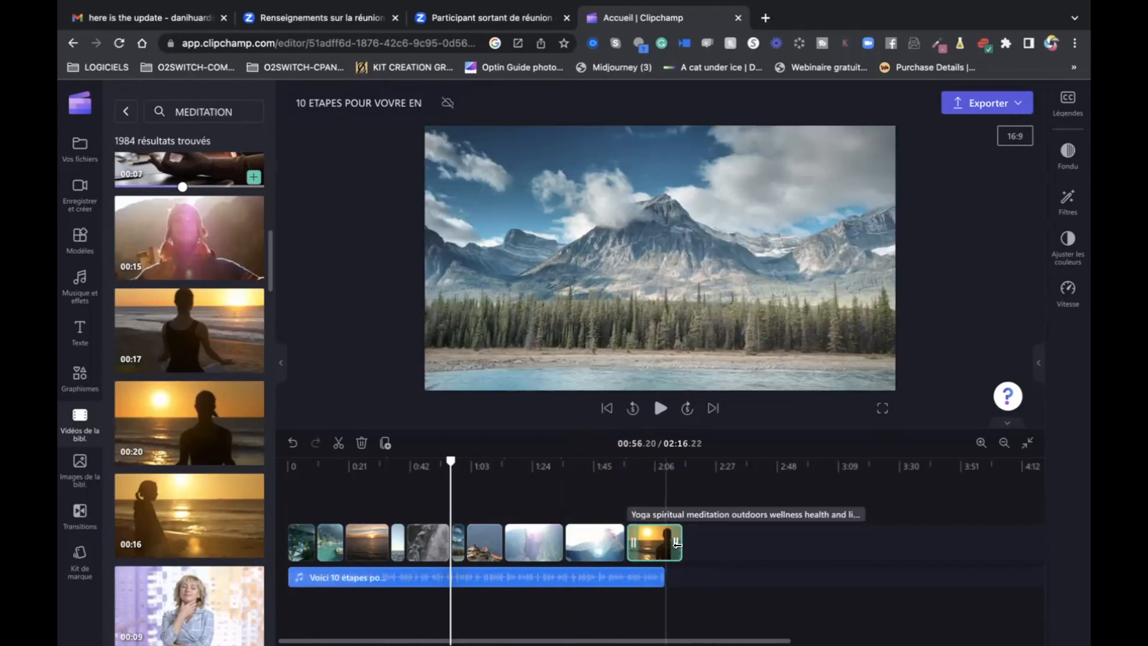
drag(678, 541, 665, 539)
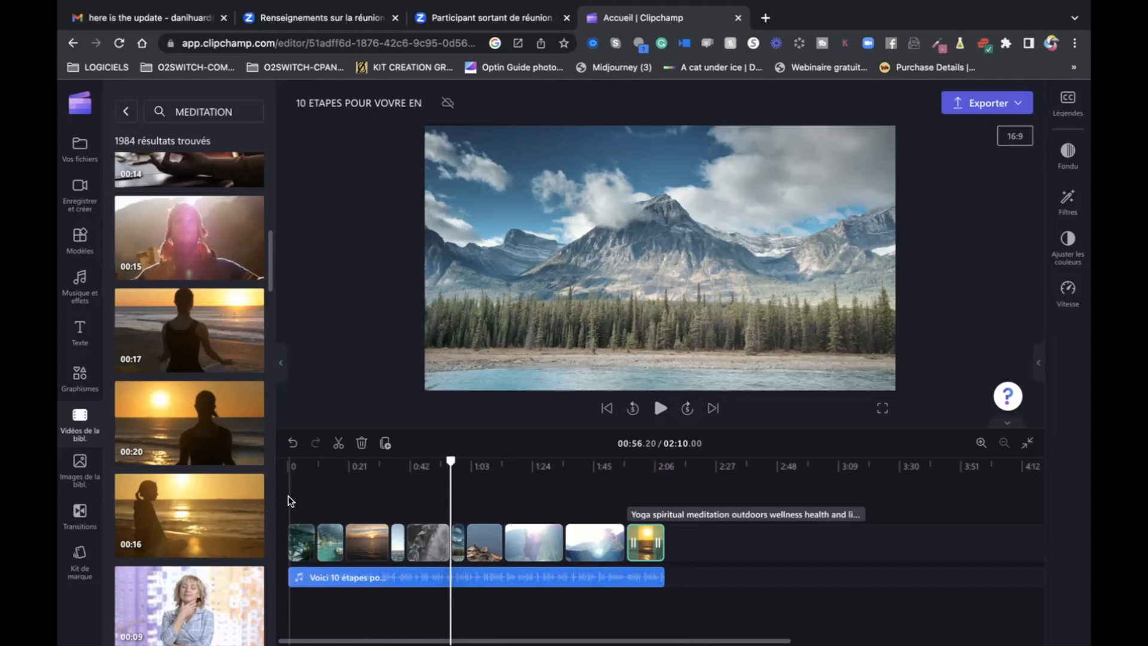
Play the video from the beginning to check the clips against the voice-over, and pause it during the ocean sunset clip
click(290, 501)
click(660, 407)
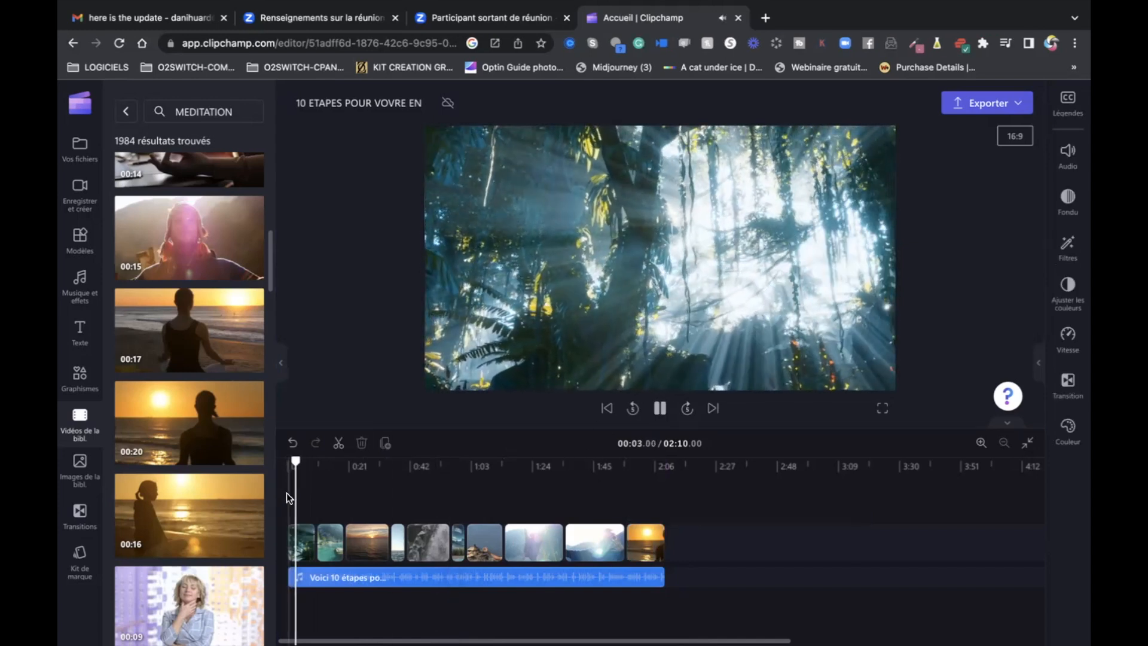
click(286, 492)
click(657, 413)
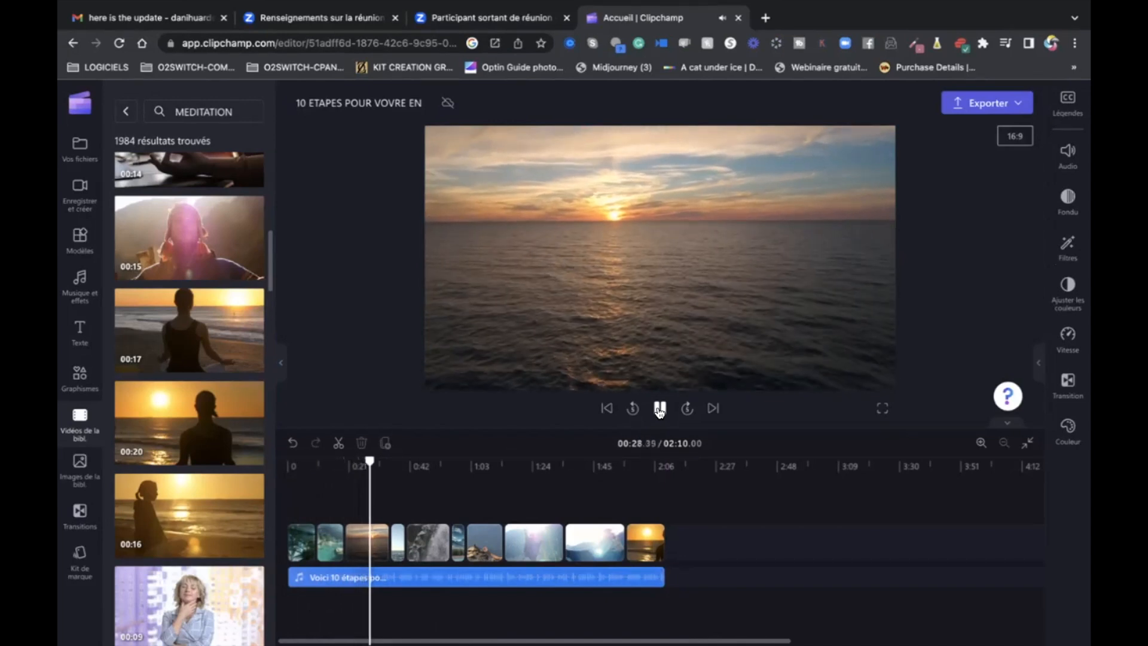
click(660, 408)
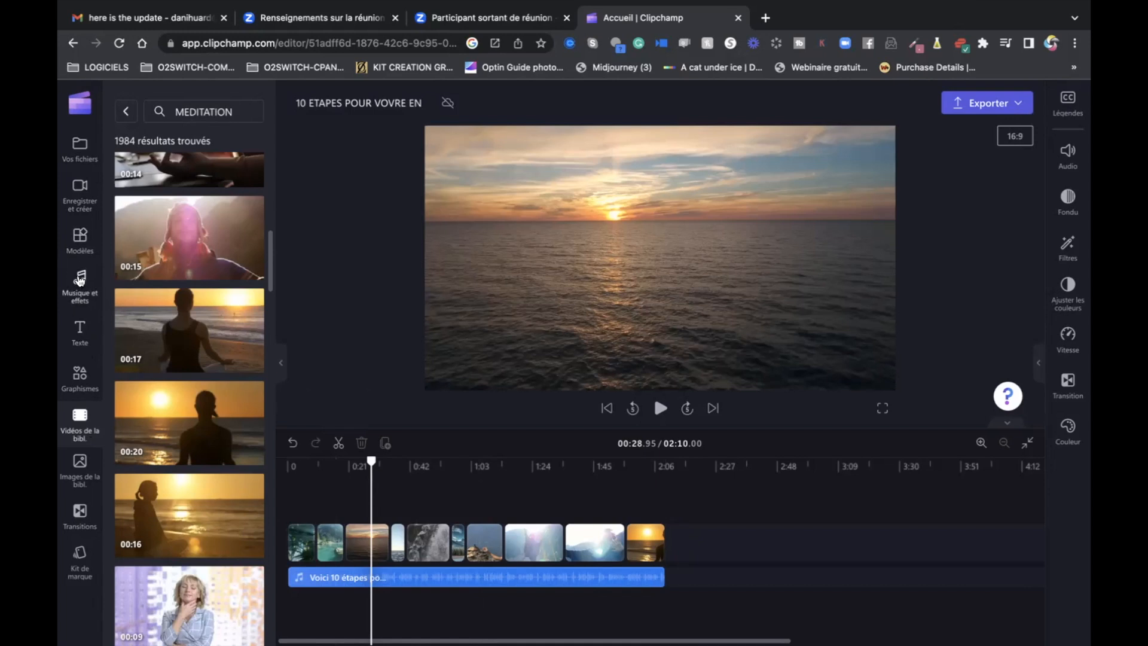
Search the music and effects library for "MEDITATION"
click(79, 279)
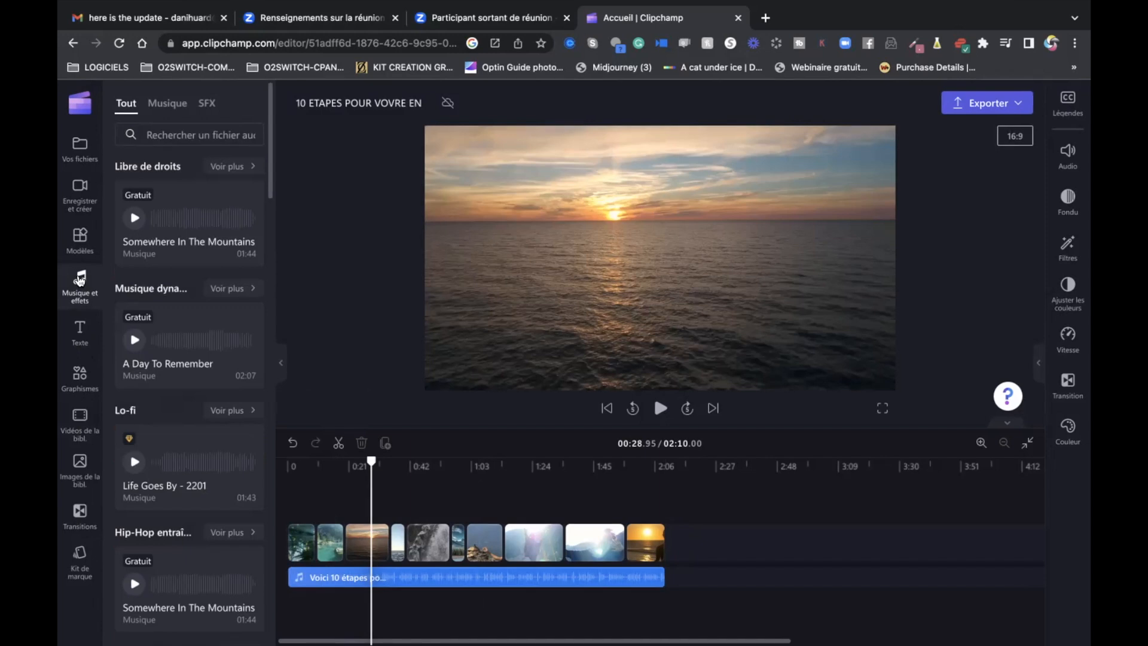
mouse_move(191, 357)
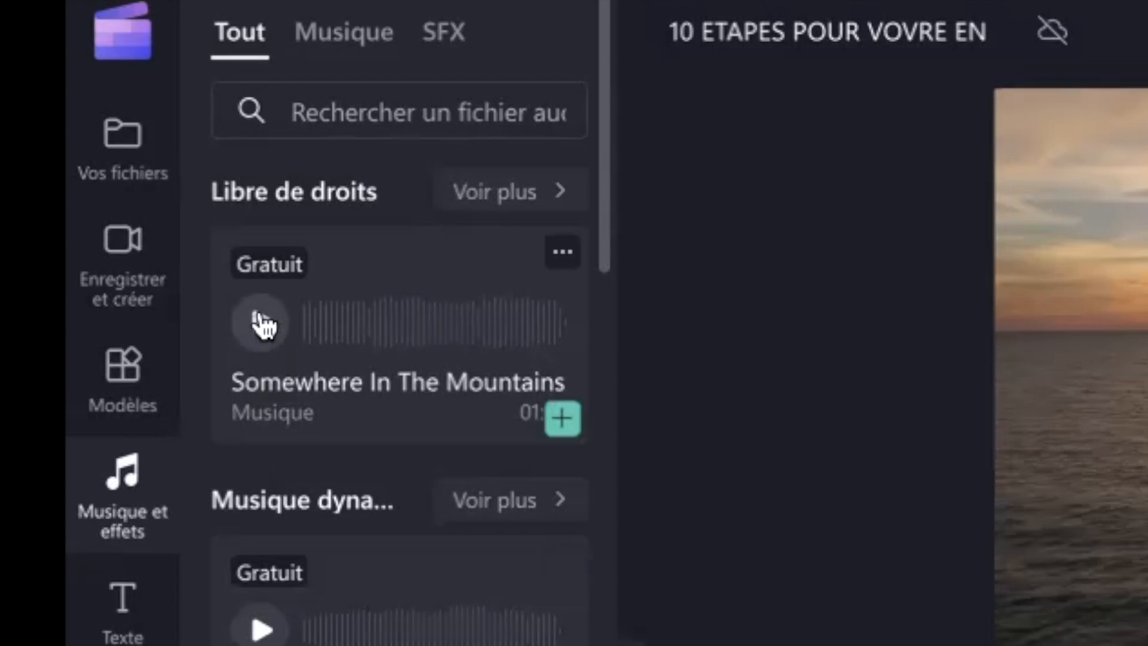
click(338, 110)
text(ME)
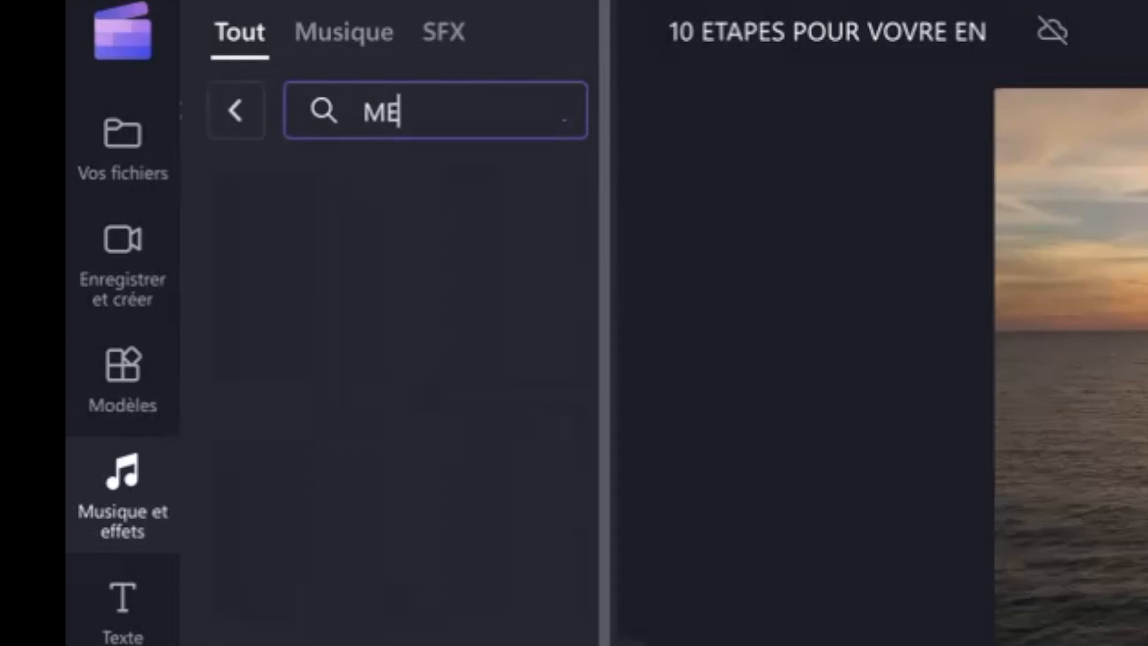
text(DITATION)
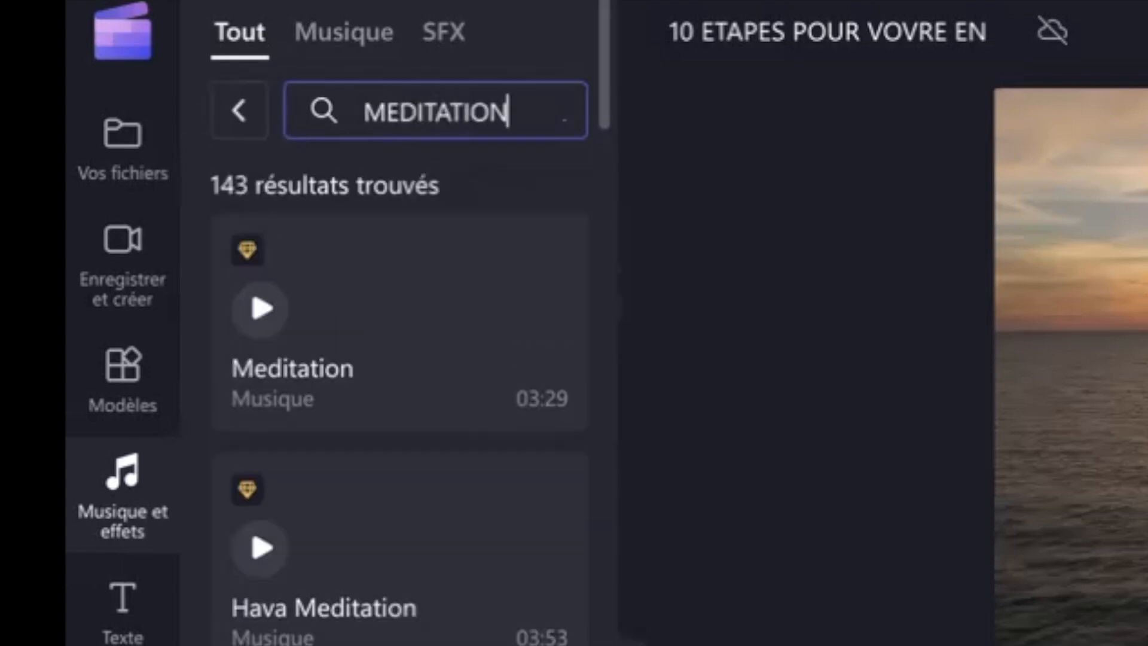
Listen to previews of the Meditation and Hava Meditation tracks
click(257, 320)
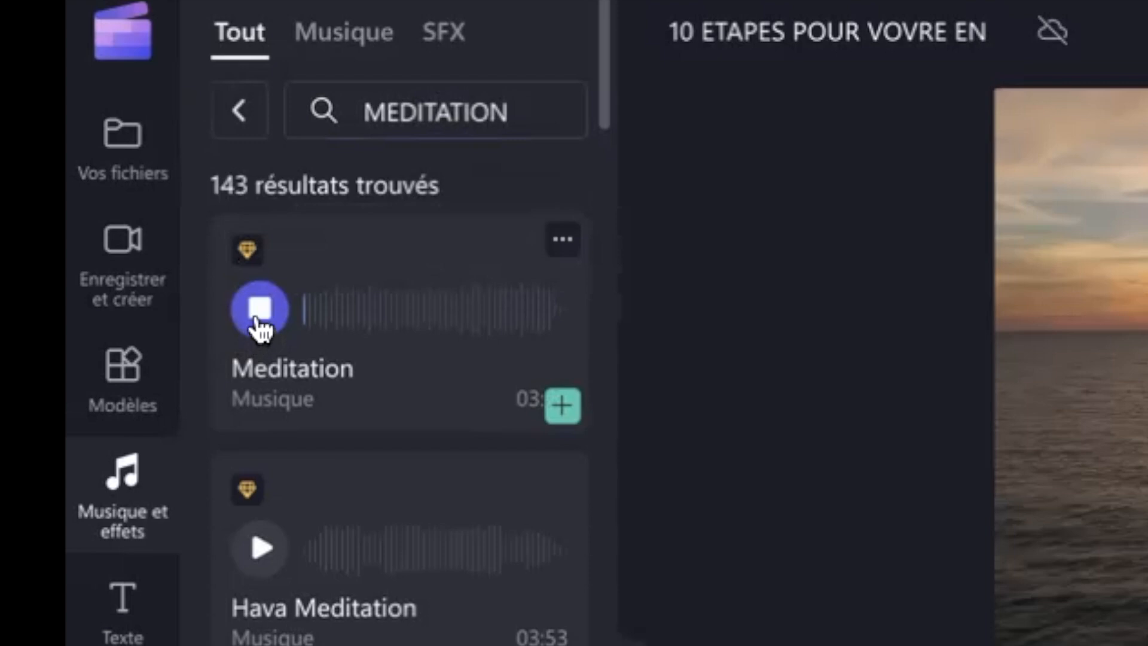
click(260, 547)
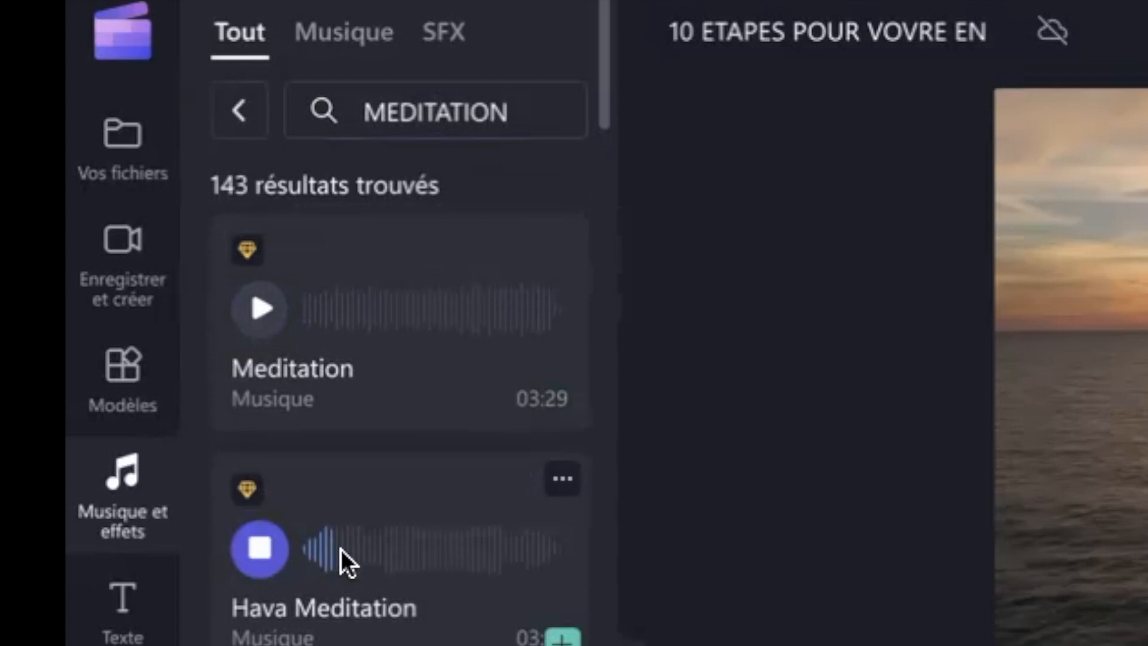
click(263, 553)
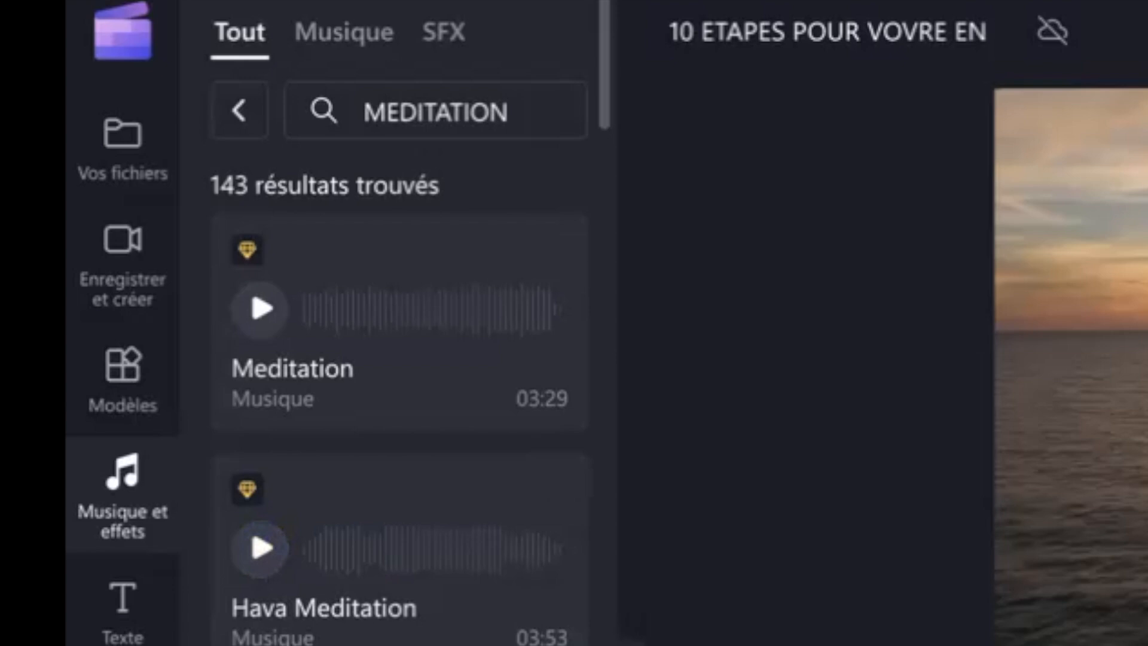
Find the Meditation Relaxation track and place it between the video clips and the voice-over, starting at the beginning of the timeline
scroll(400, 393, down, 10)
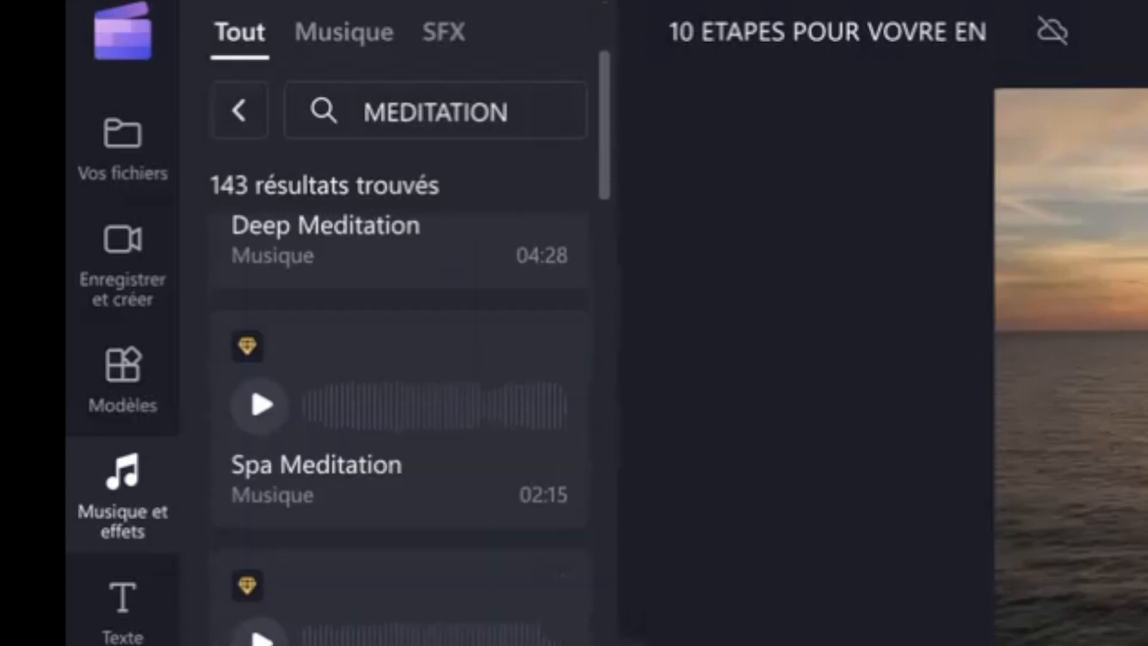
scroll(399, 393, down, 10)
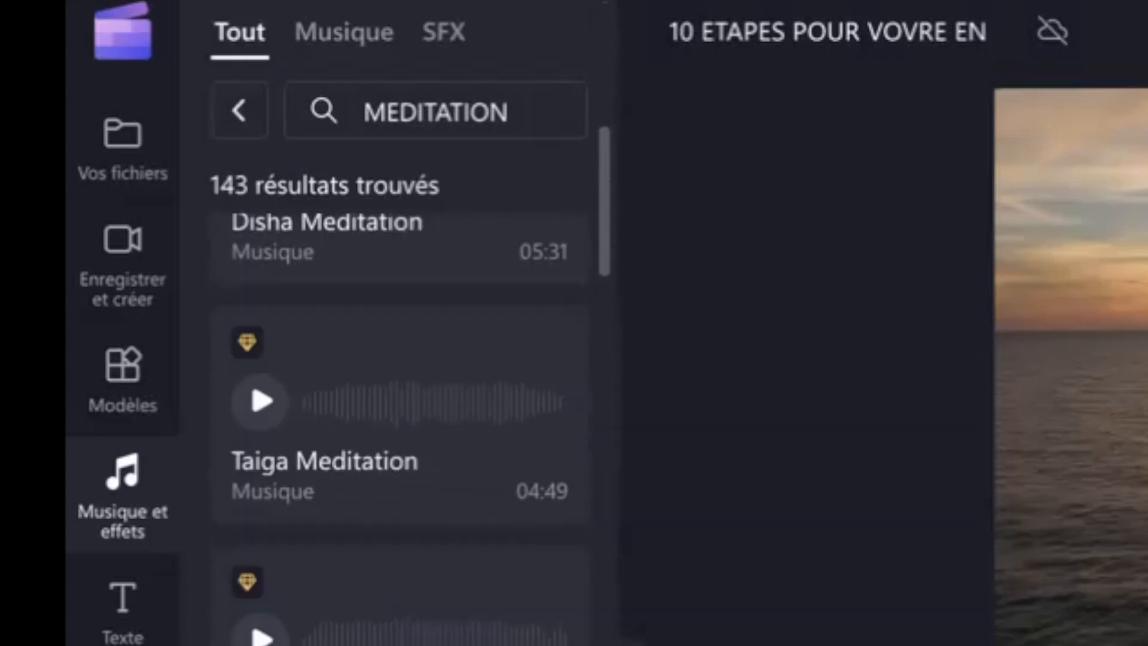
click(260, 545)
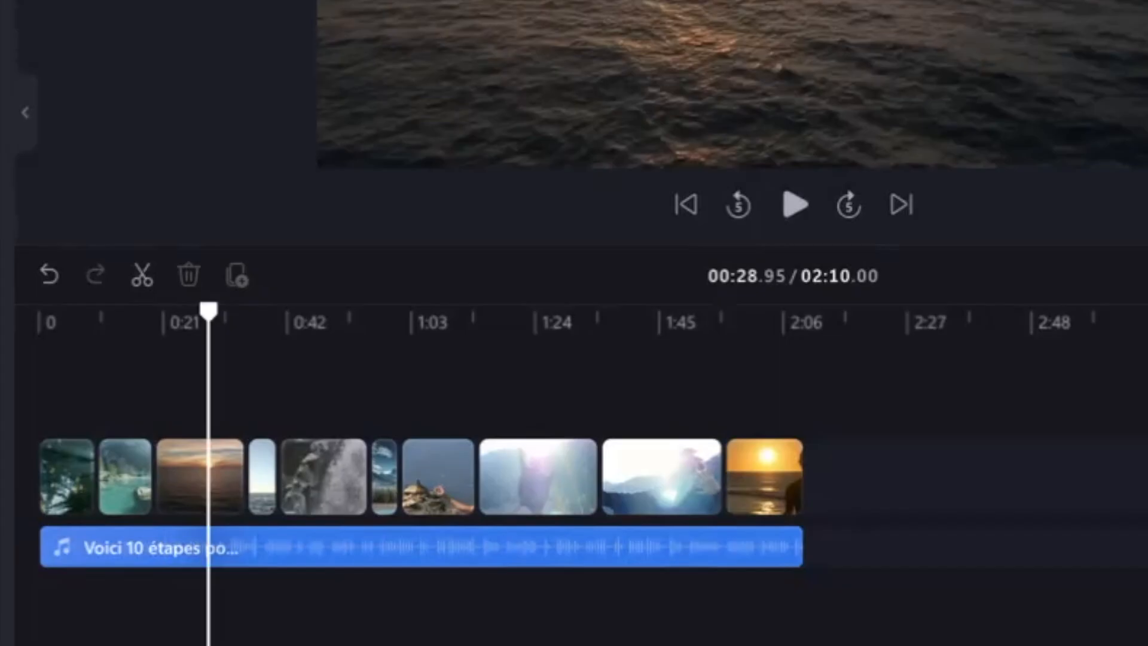
click(1, 461)
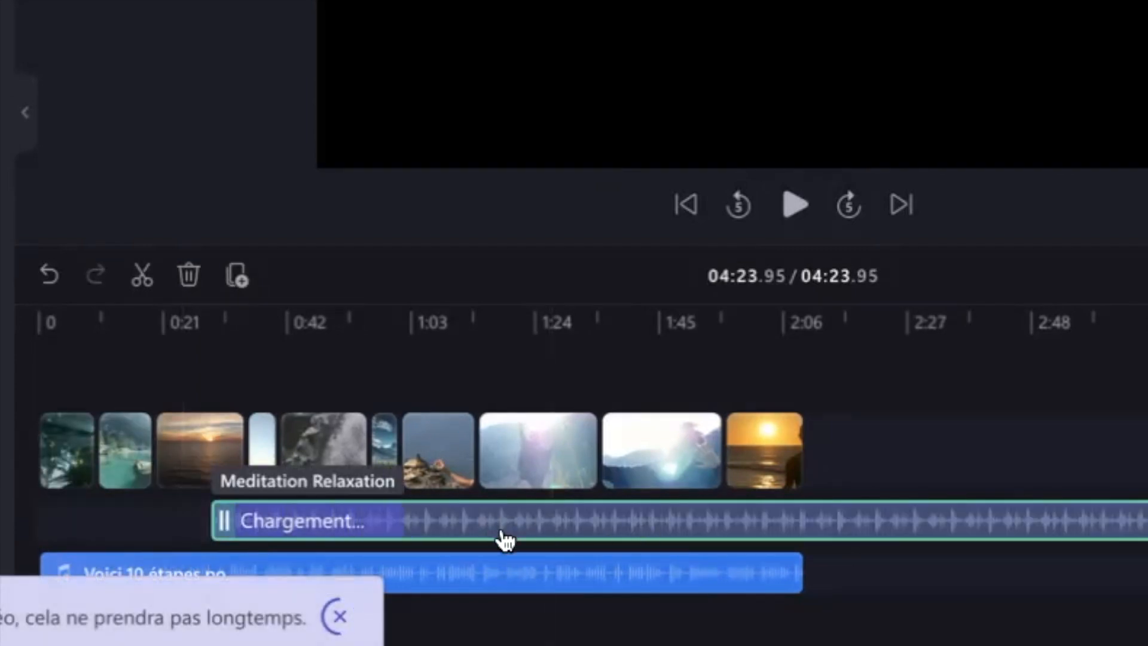
click(607, 573)
click(573, 528)
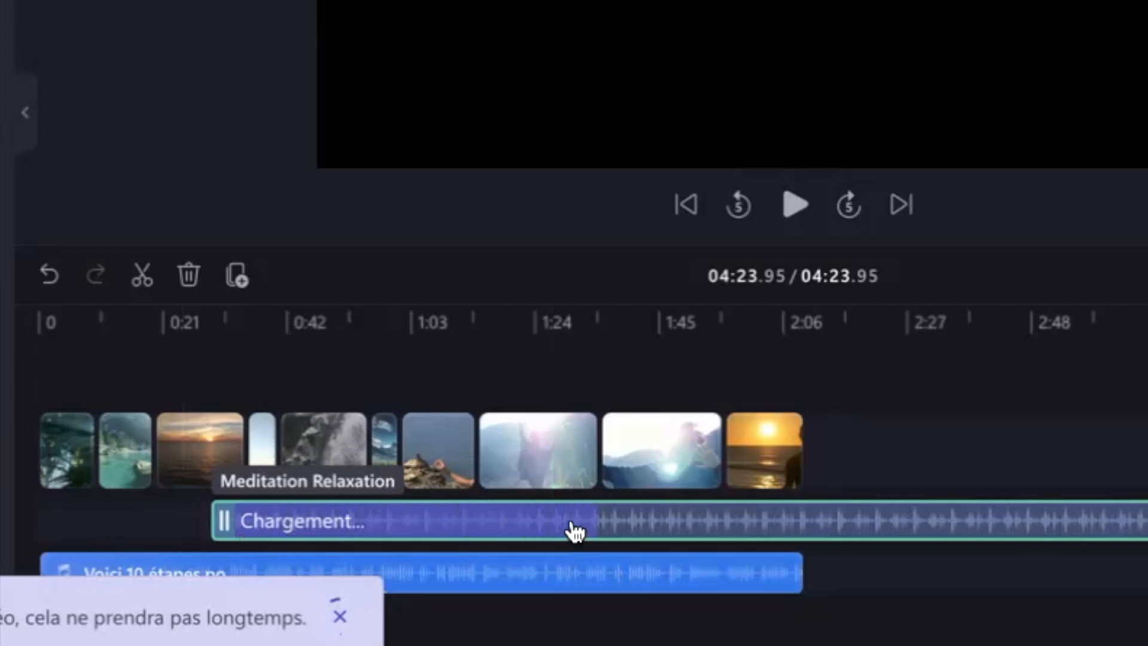
drag(569, 526, 390, 545)
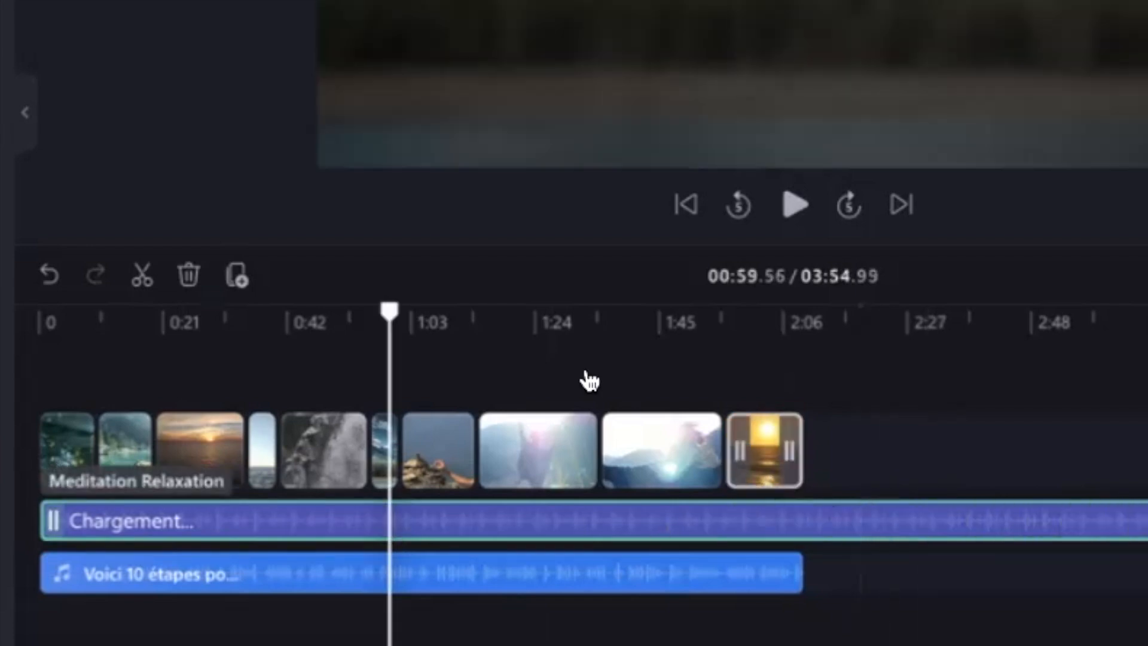
Split the Meditation Relaxation music at about 2:10, where the video ends, and delete the remaining part
drag(387, 307, 806, 311)
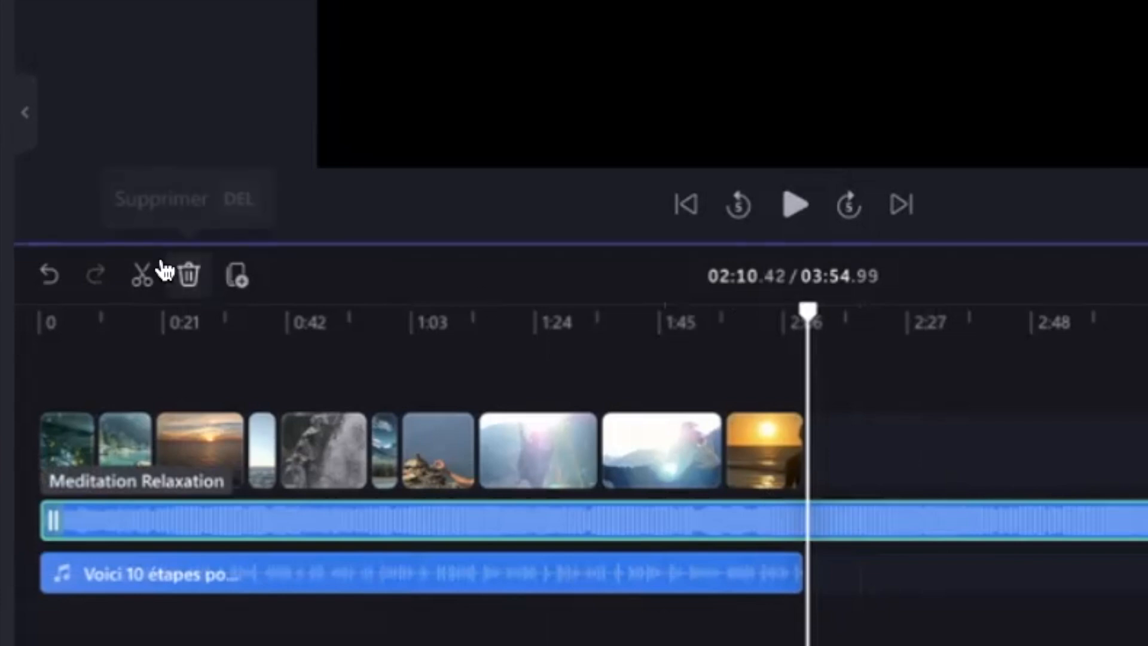
click(150, 277)
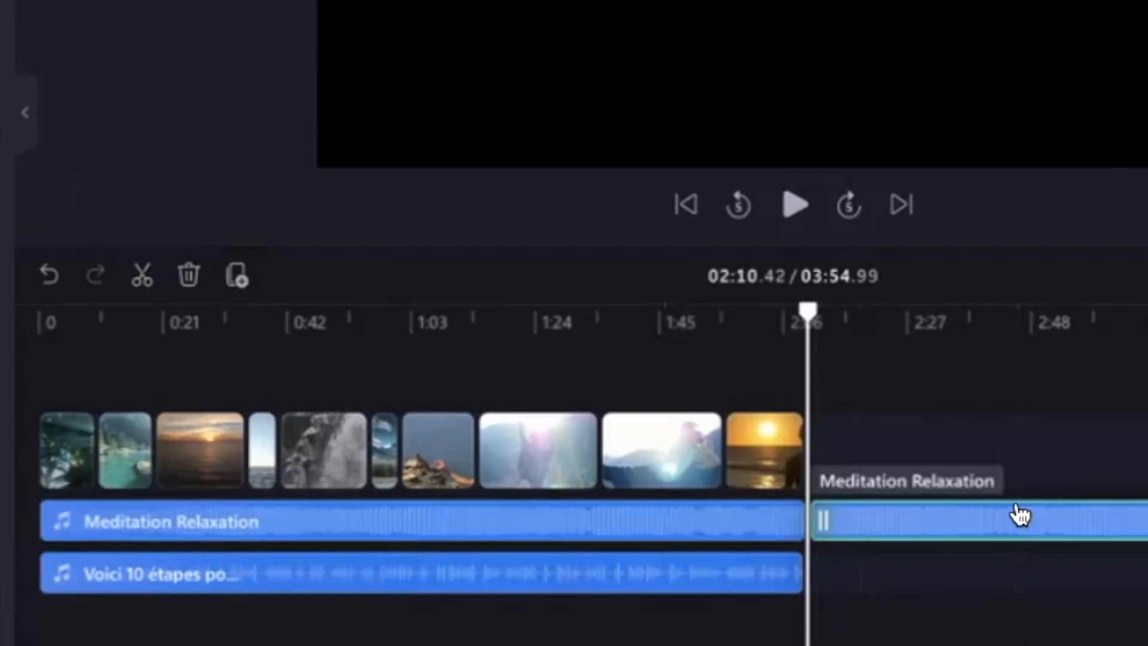
click(182, 257)
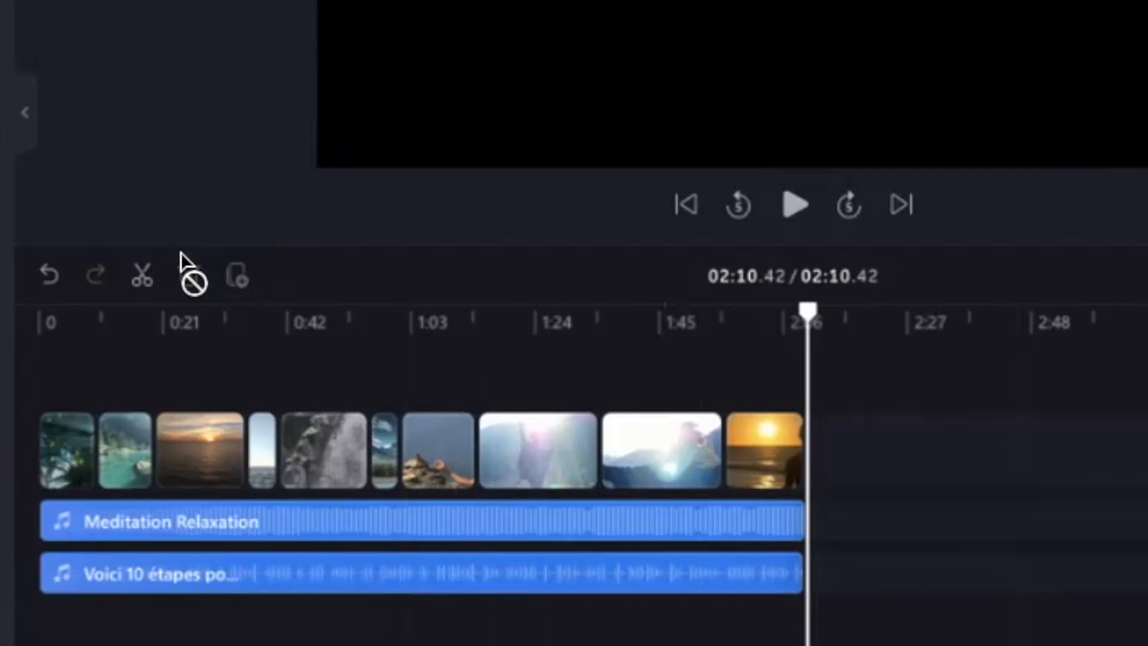
Play the opening of the video to hear the music together with the voice-over
click(41, 379)
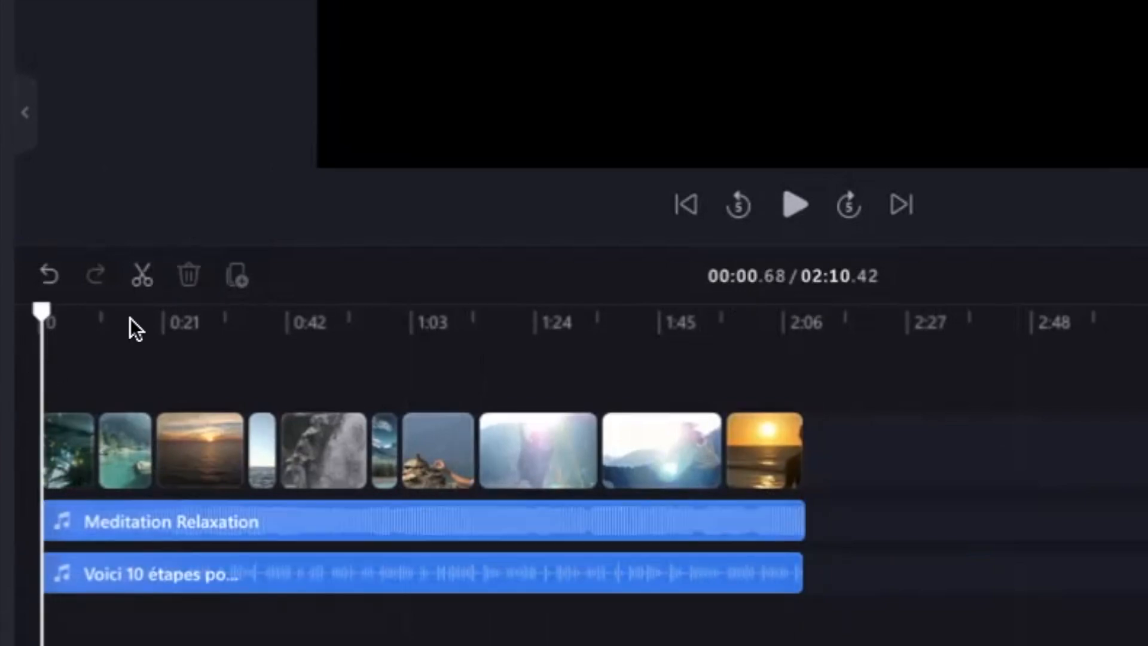
click(796, 204)
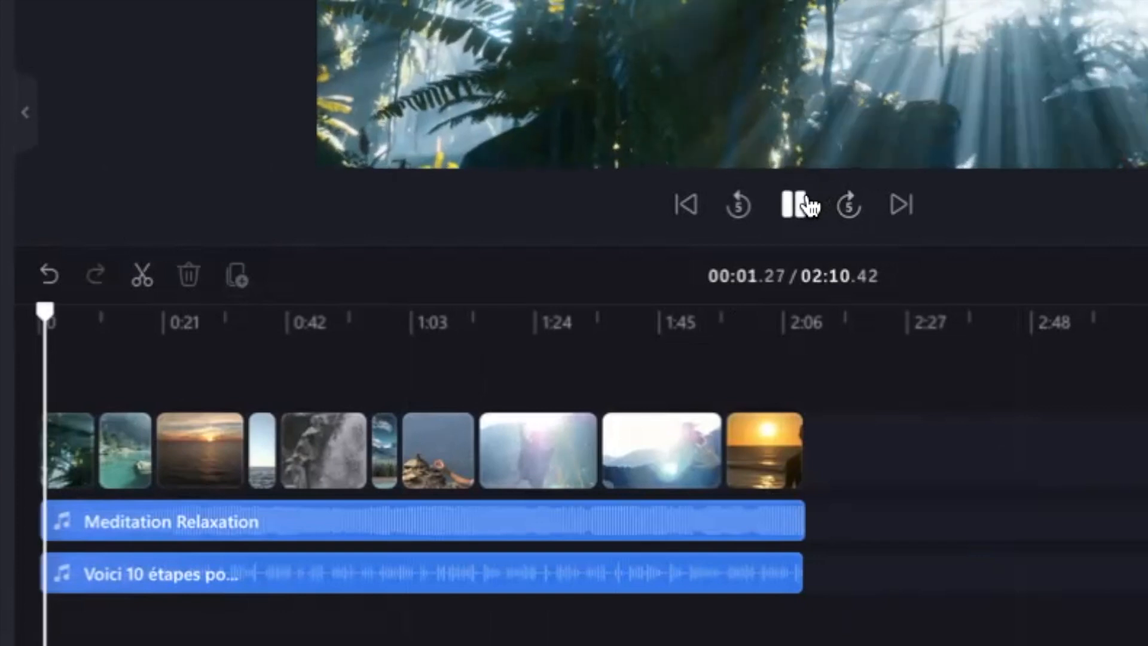
click(805, 204)
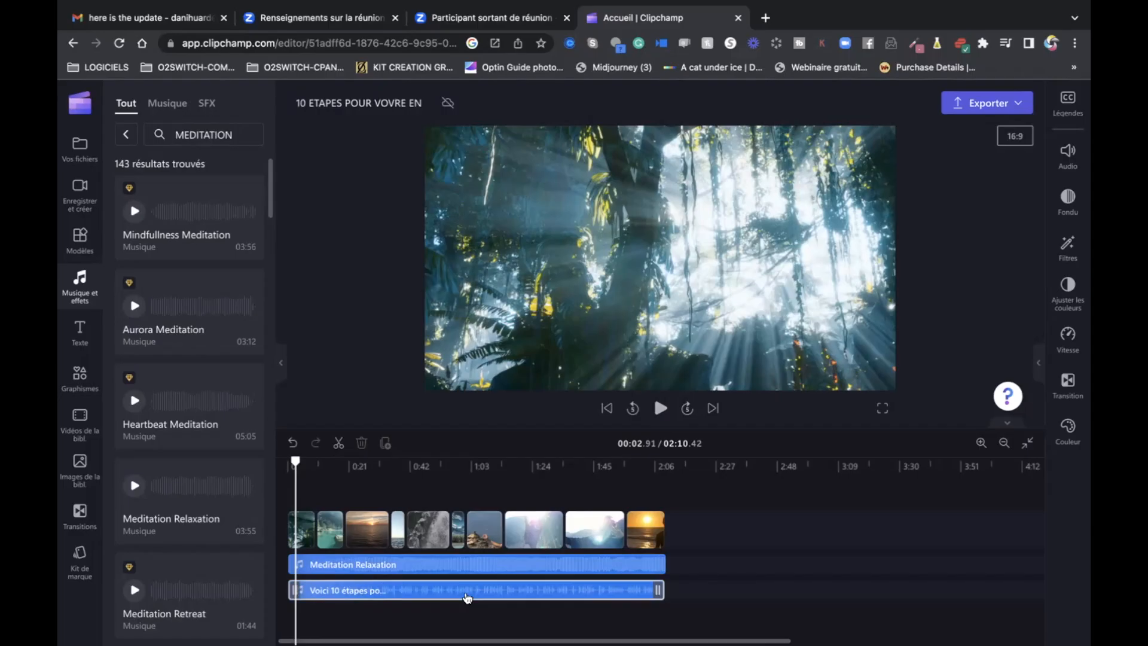
Lower the Meditation Relaxation music's volume to 5%
click(421, 521)
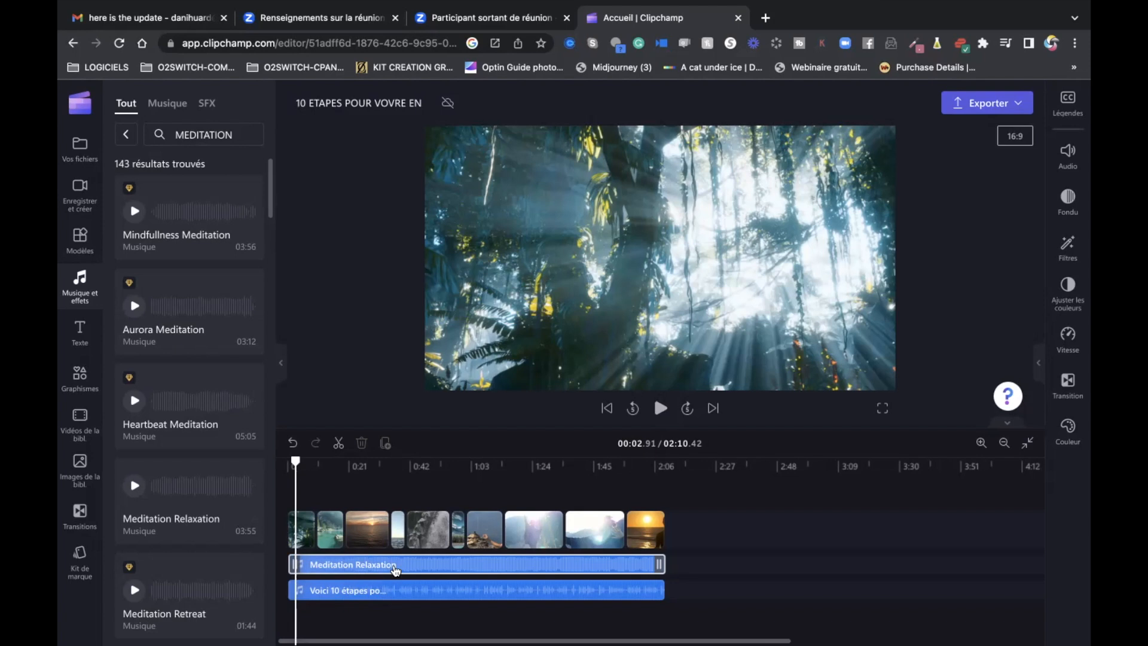
drag(417, 566, 415, 567)
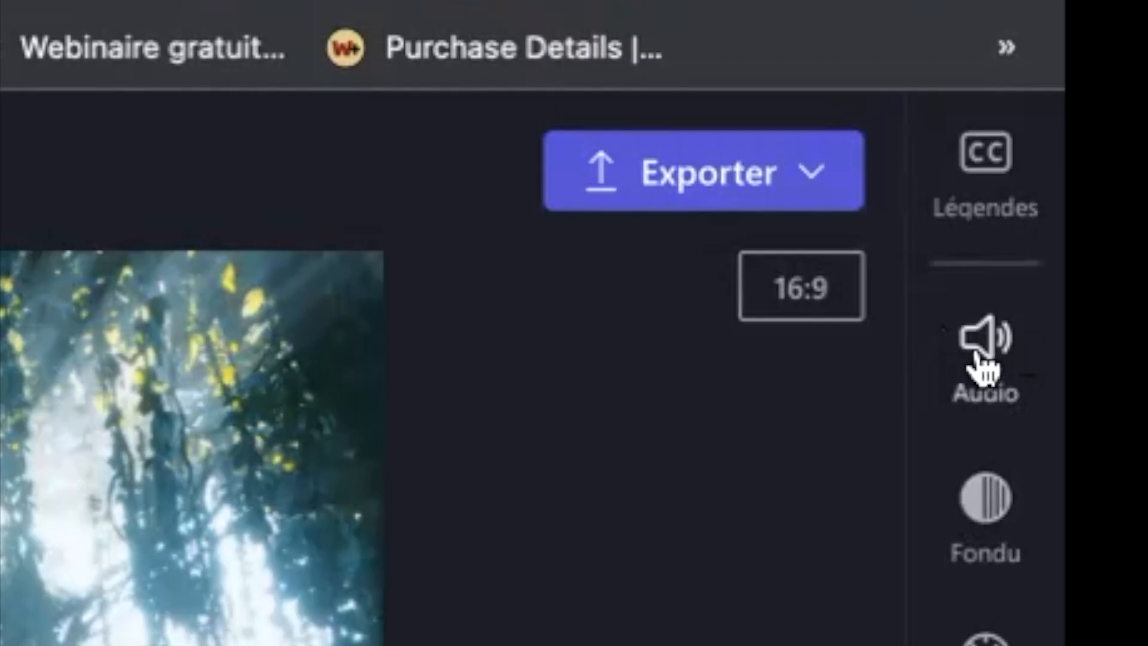
click(1065, 158)
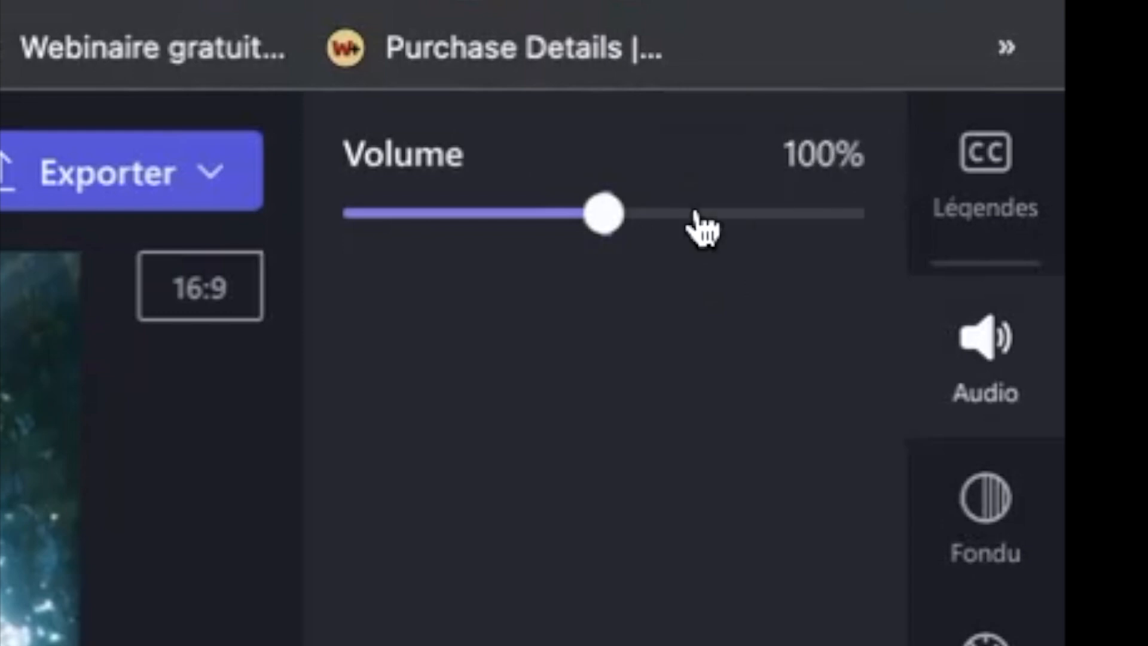
drag(603, 211, 355, 214)
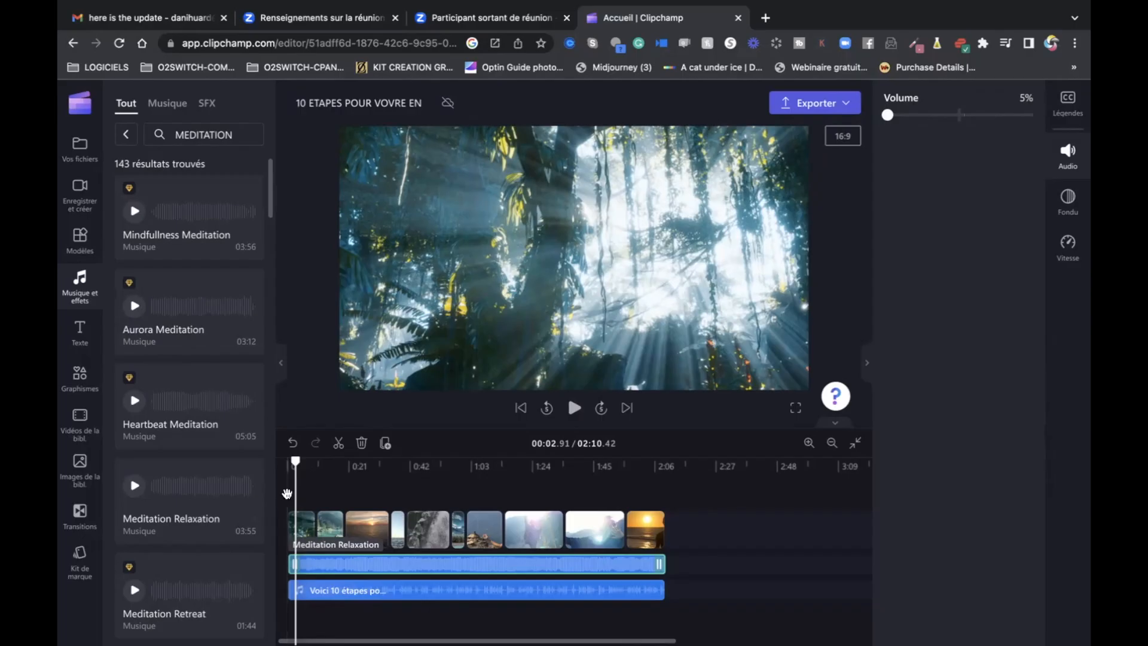
Play the video from the beginning to check the balance between the quieter music and the voice-over
click(347, 487)
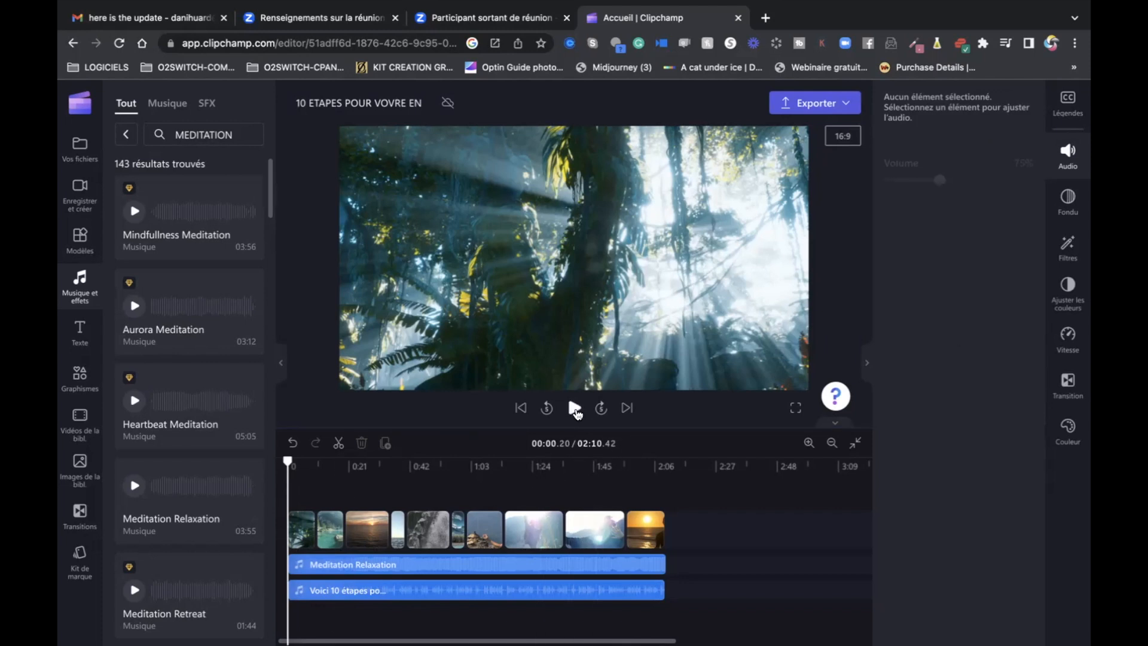
click(574, 407)
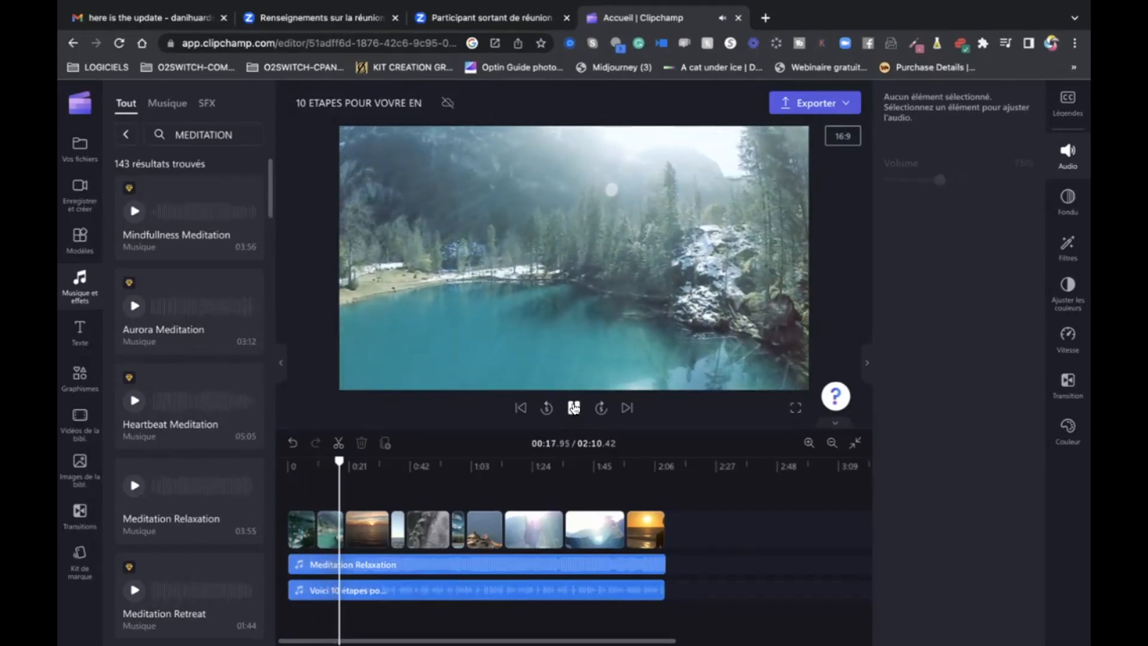
click(574, 407)
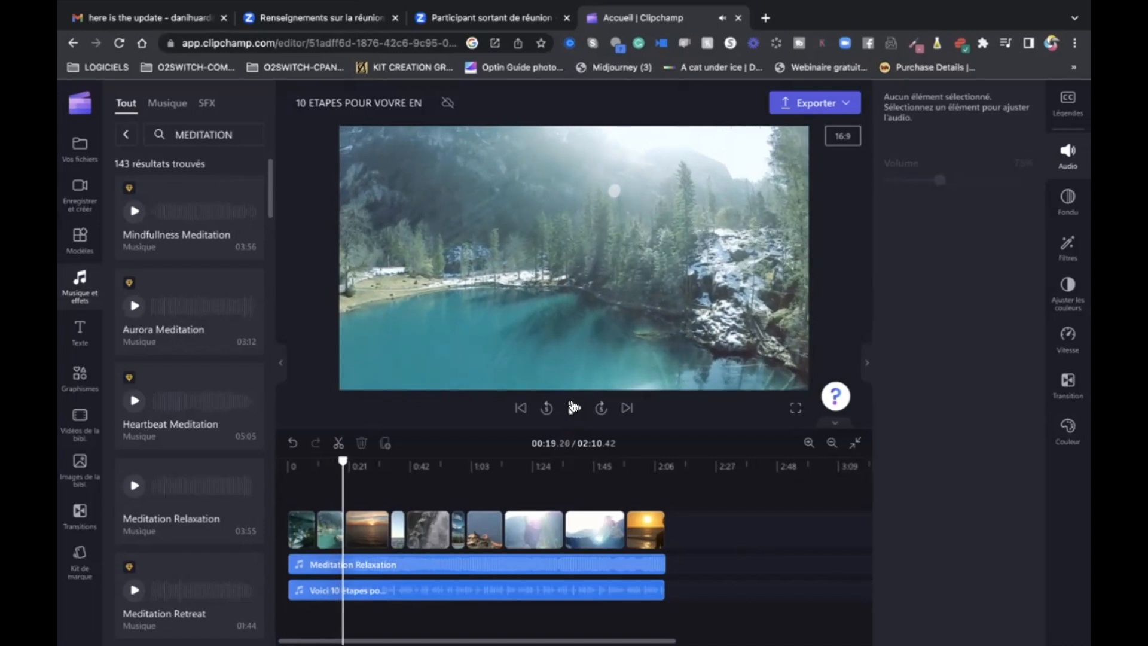
Add a Fade title over the final sunset clip at about 2:00, move it over the sea beside the silhouette and extend it to the video's end
click(644, 532)
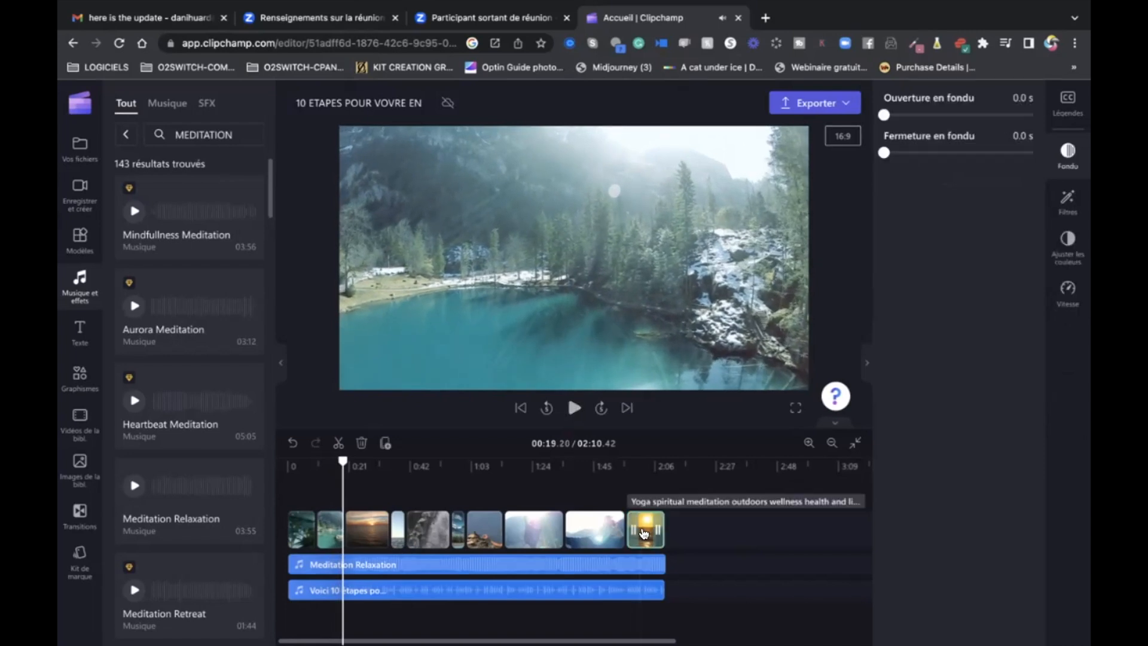
click(621, 493)
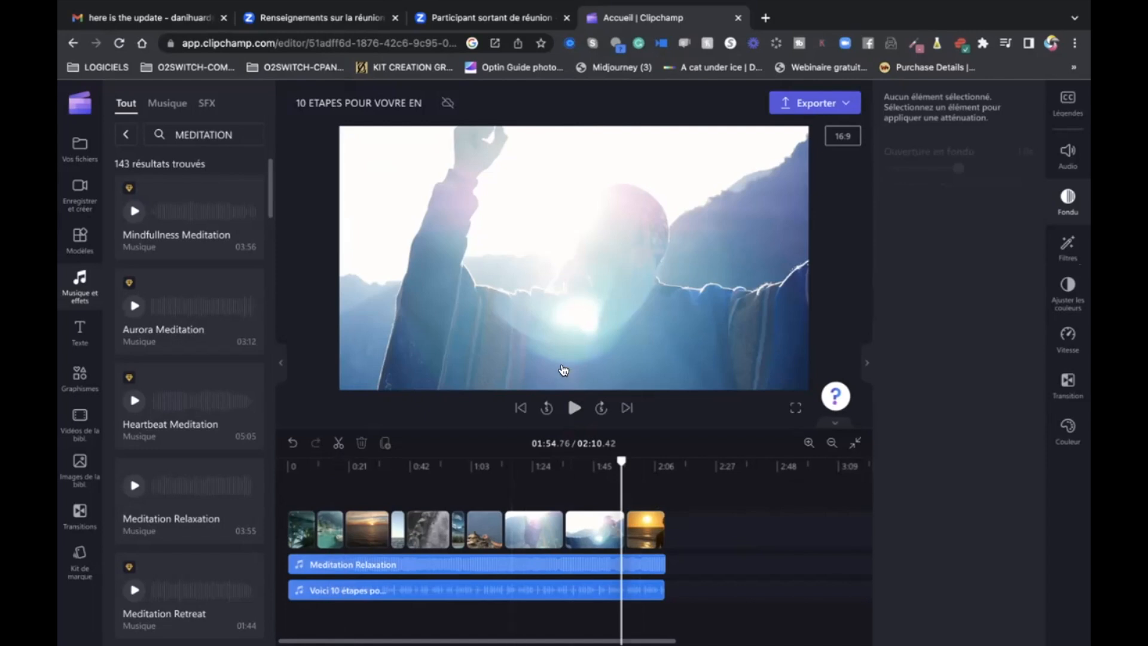
click(574, 407)
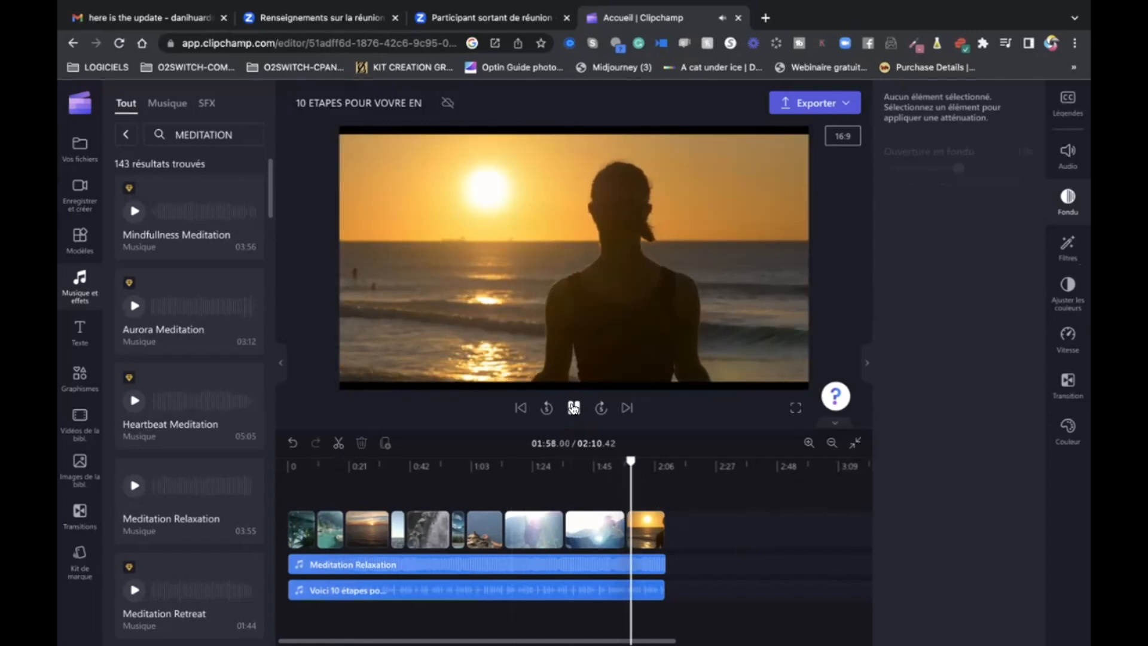
click(573, 407)
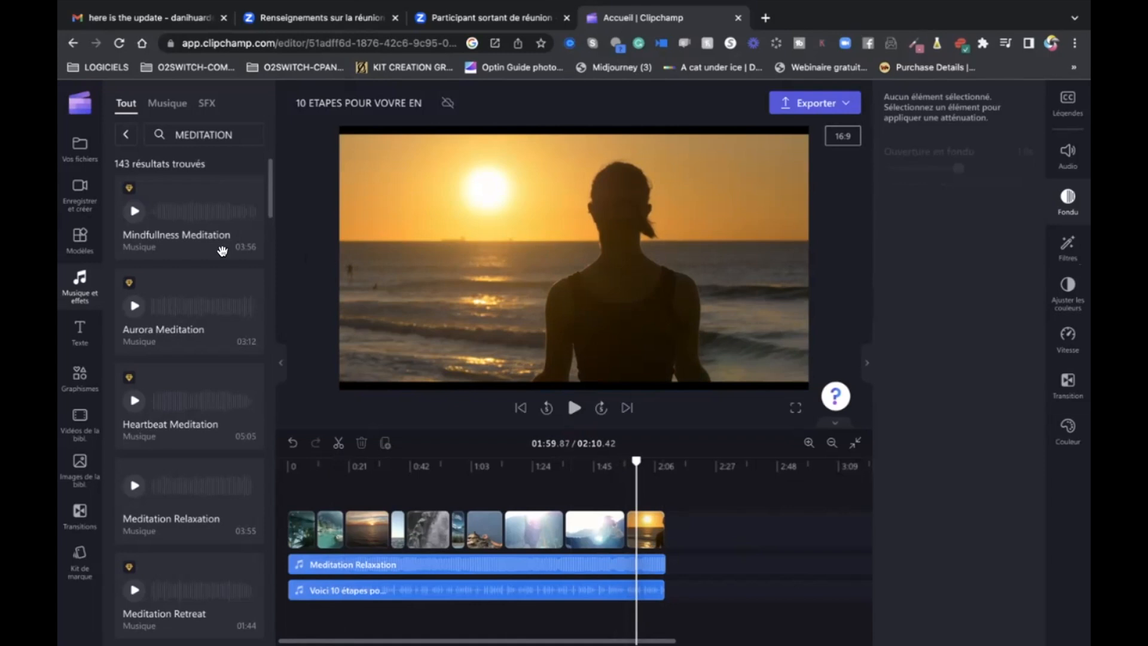
click(79, 329)
mouse_move(220, 396)
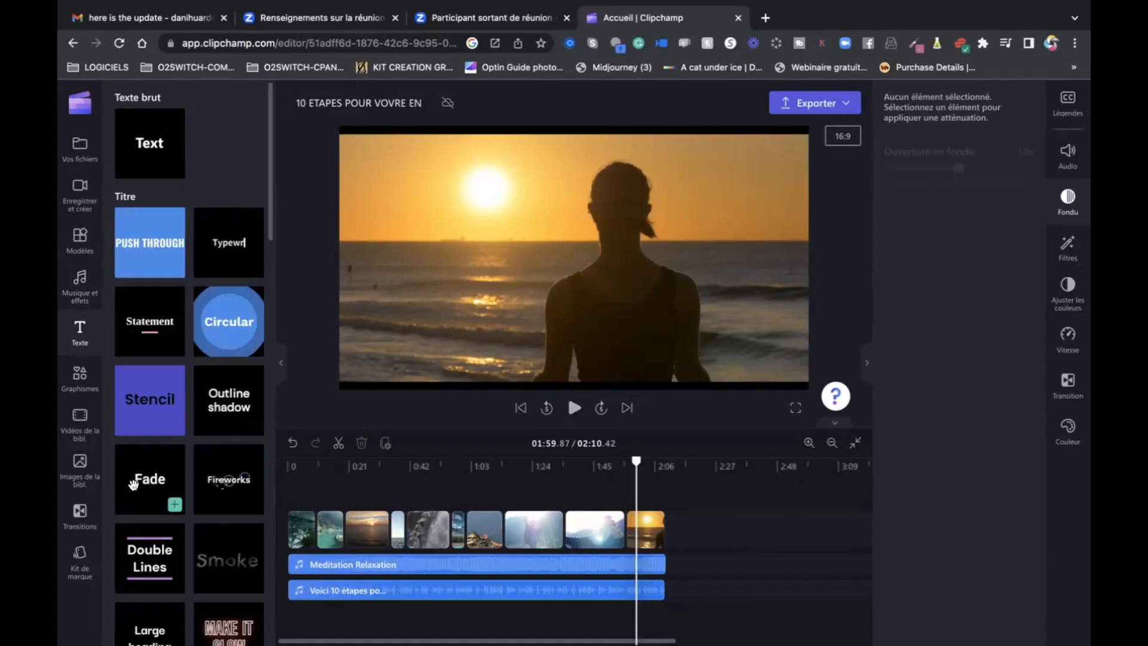
drag(233, 423, 398, 257)
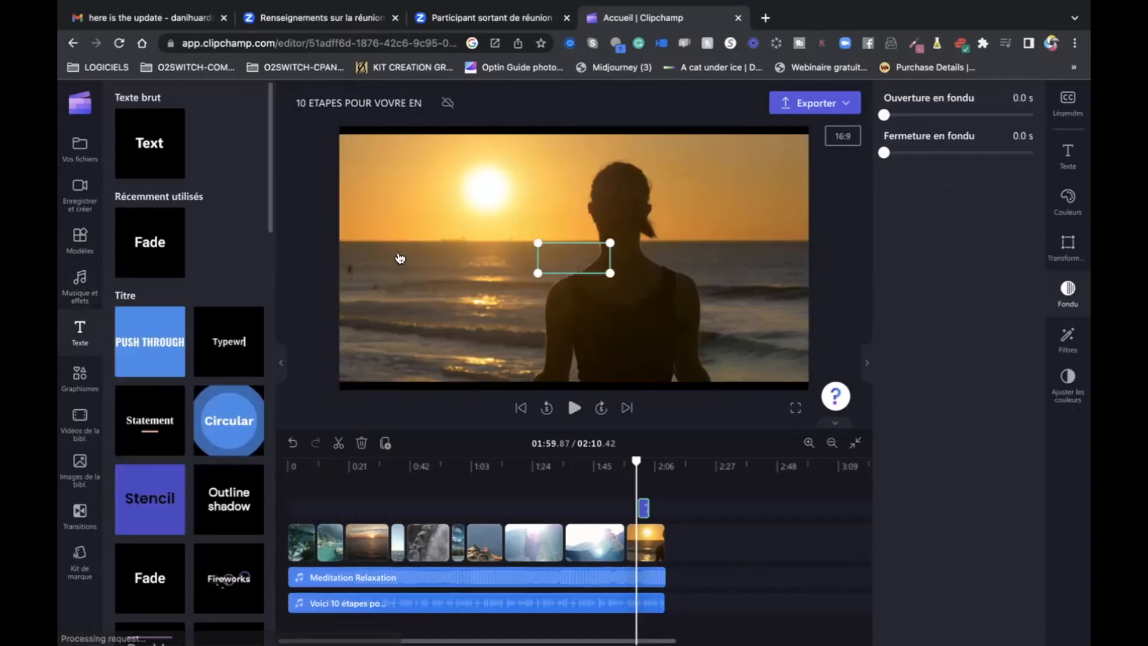
drag(565, 261, 434, 267)
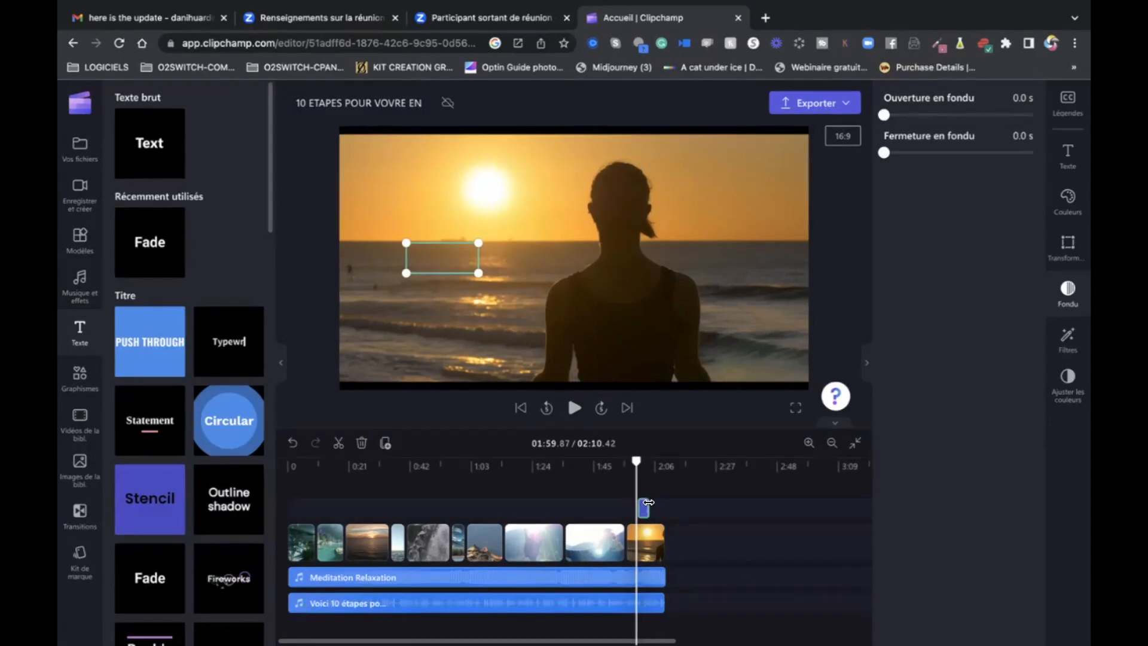
drag(647, 502, 662, 505)
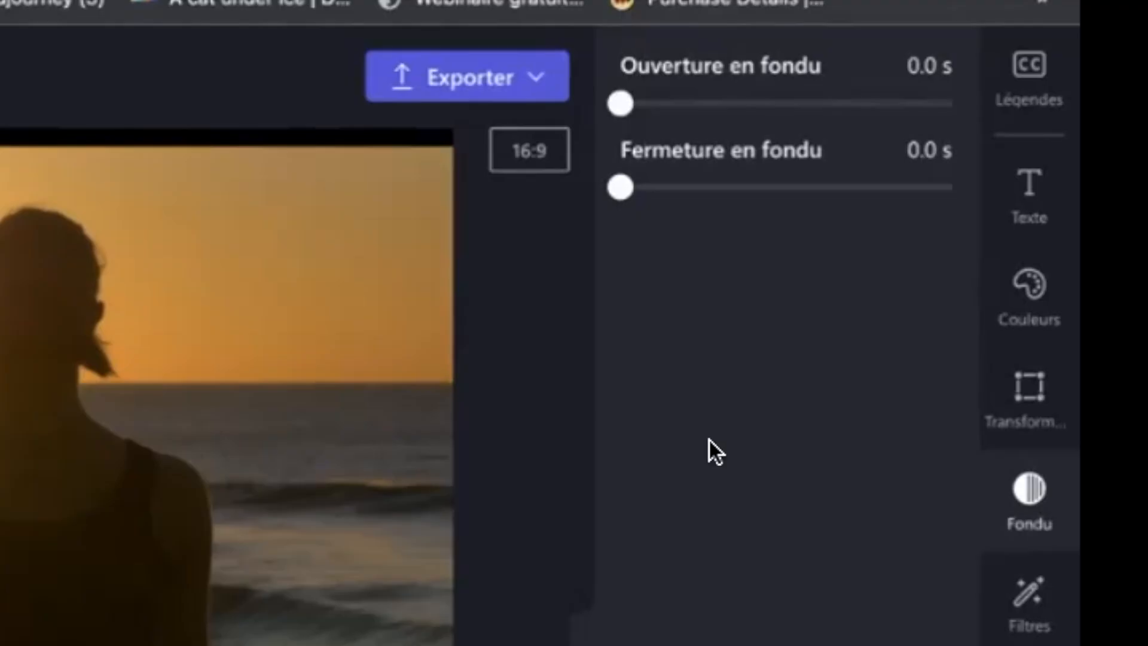
click(1034, 202)
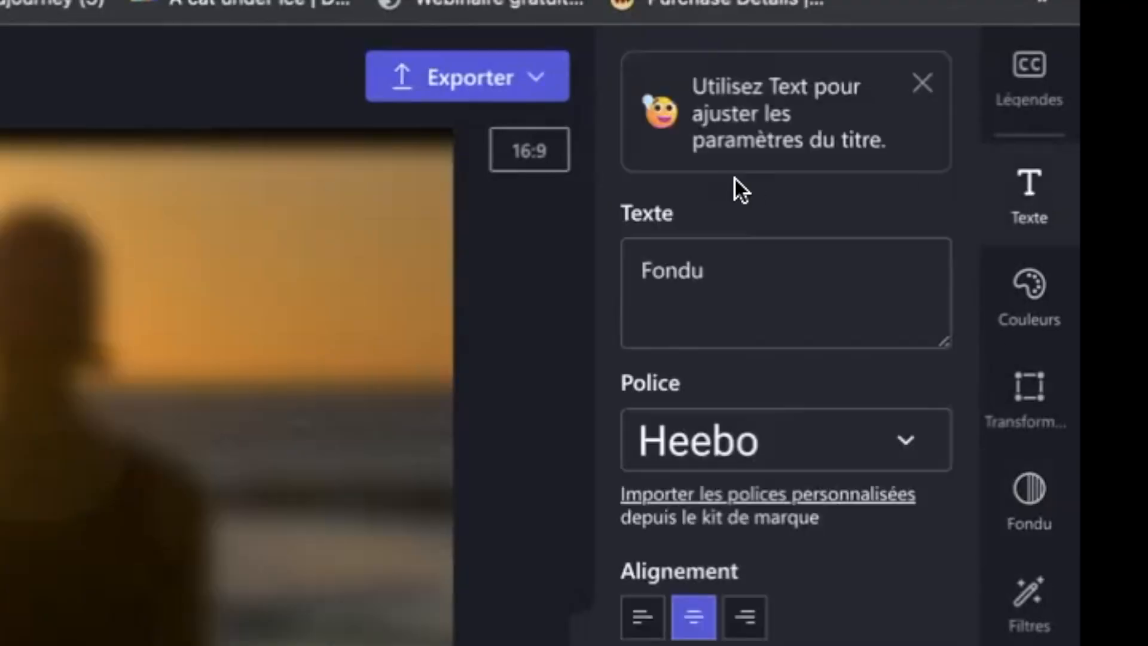
click(713, 278)
key(Return)
key(Return)
key(Return)
key(Return)
key(Return)
key(BackSpace)
key(BackSpace)
key(BackSpace)
key(BackSpace)
key(BackSpace)
key(BackSpace)
key(BackSpace)
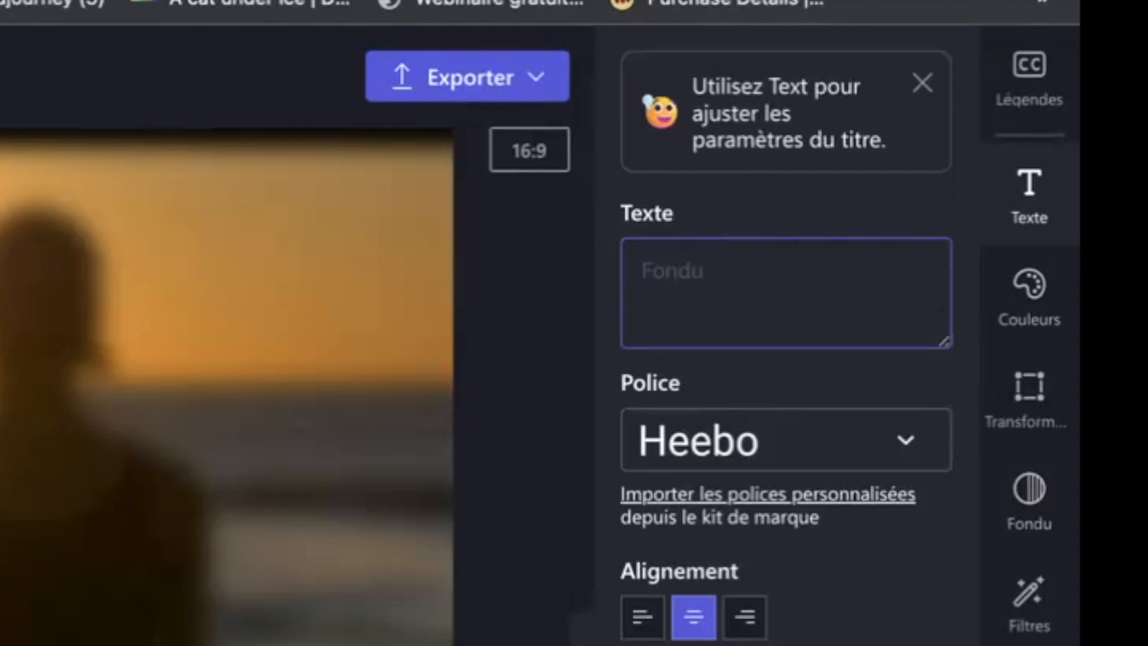
text(www)
key(BackSpace)
key(BackSpace)
key(BackSpace)
text(www.zerotechno.com)
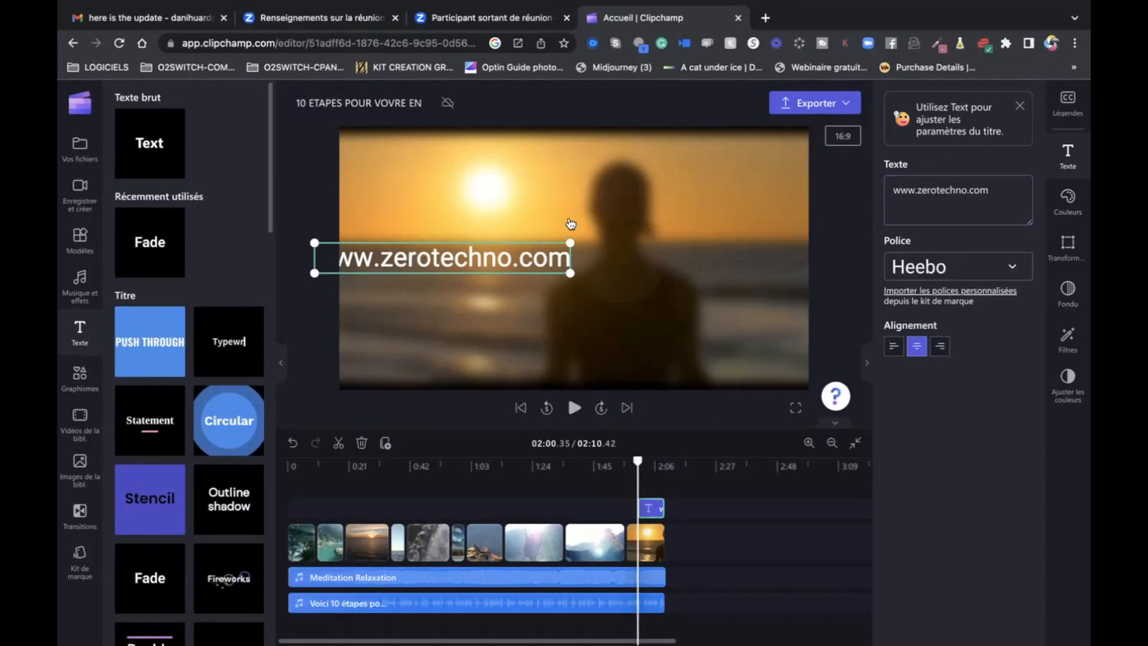
Shrink the web address title to fit in the frame beside the silhouette and preview the video's ending
drag(571, 241, 556, 269)
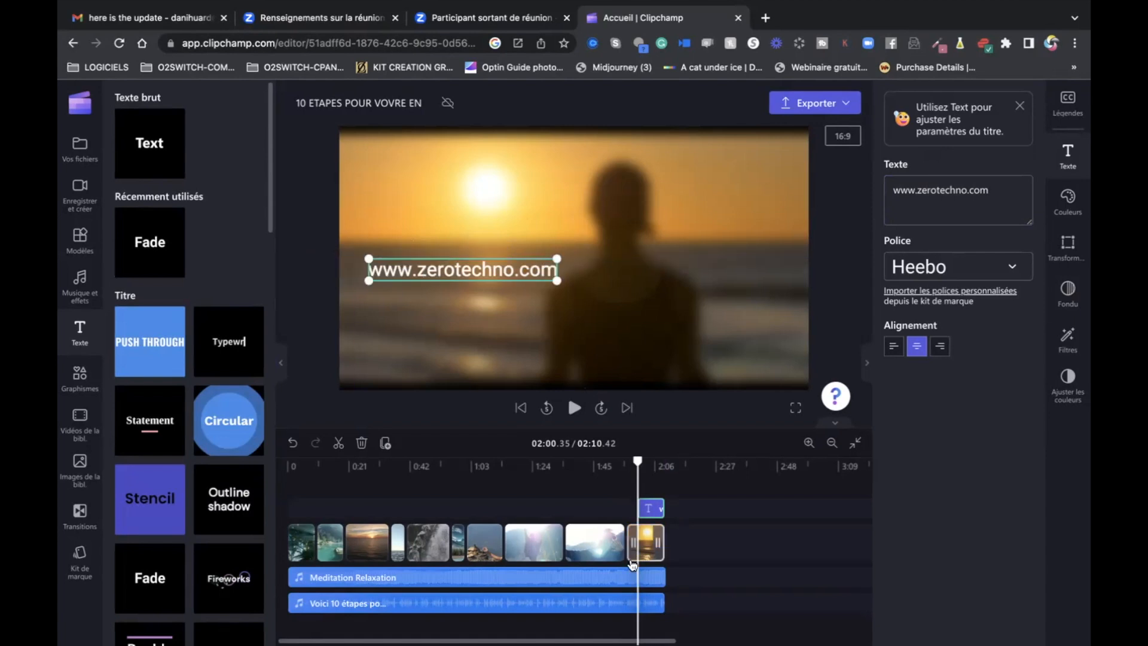
click(614, 511)
click(571, 409)
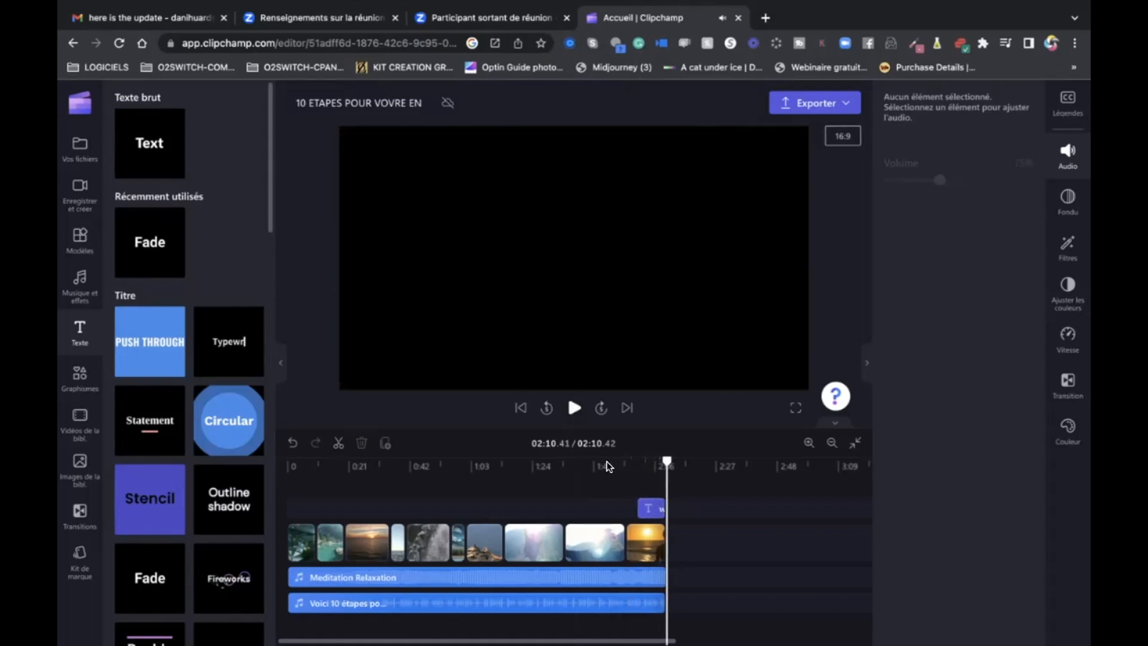
Add fade-outs to the last video clip at 1.2 s, to the background music, and to the voice-over at 1.0 s
click(655, 536)
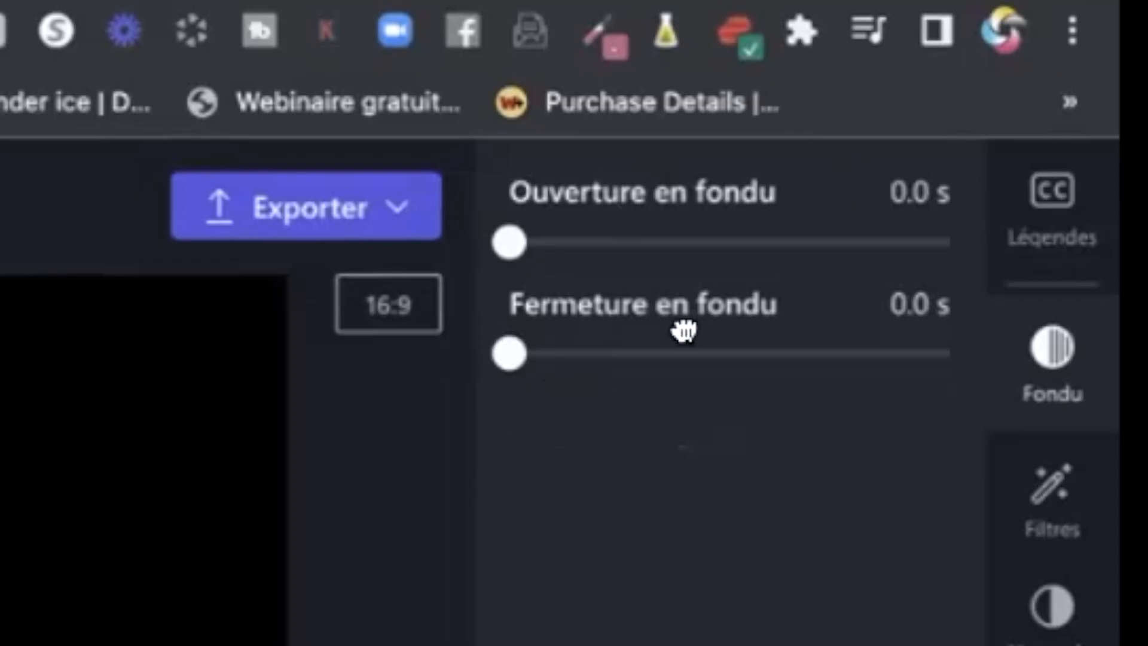
drag(941, 150, 969, 150)
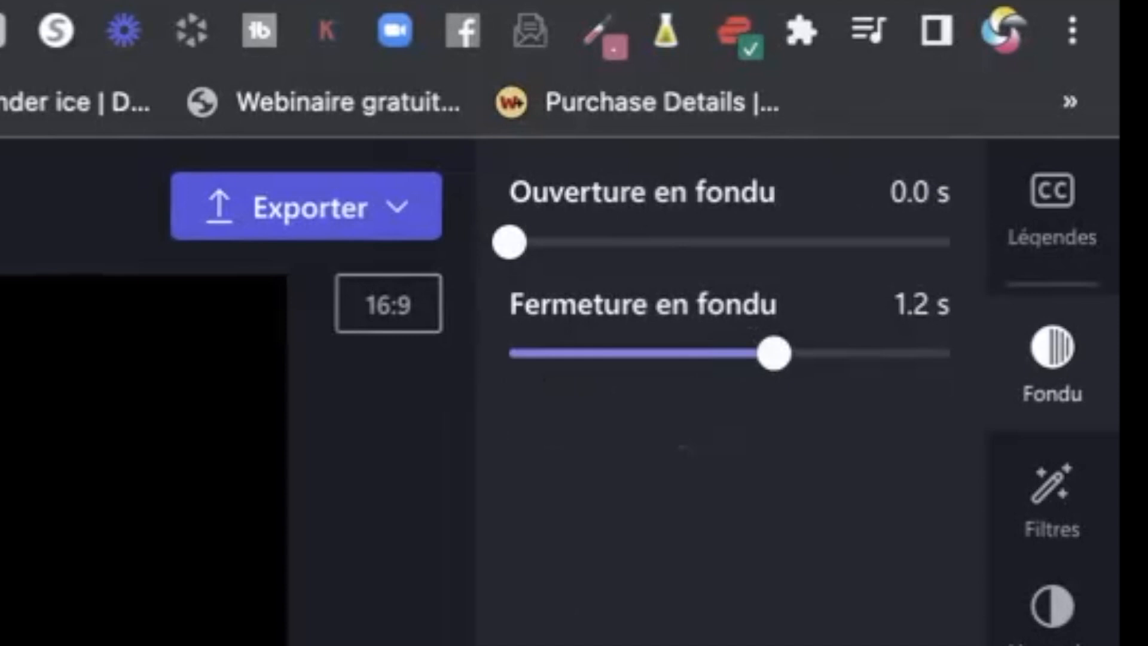
drag(515, 351, 729, 354)
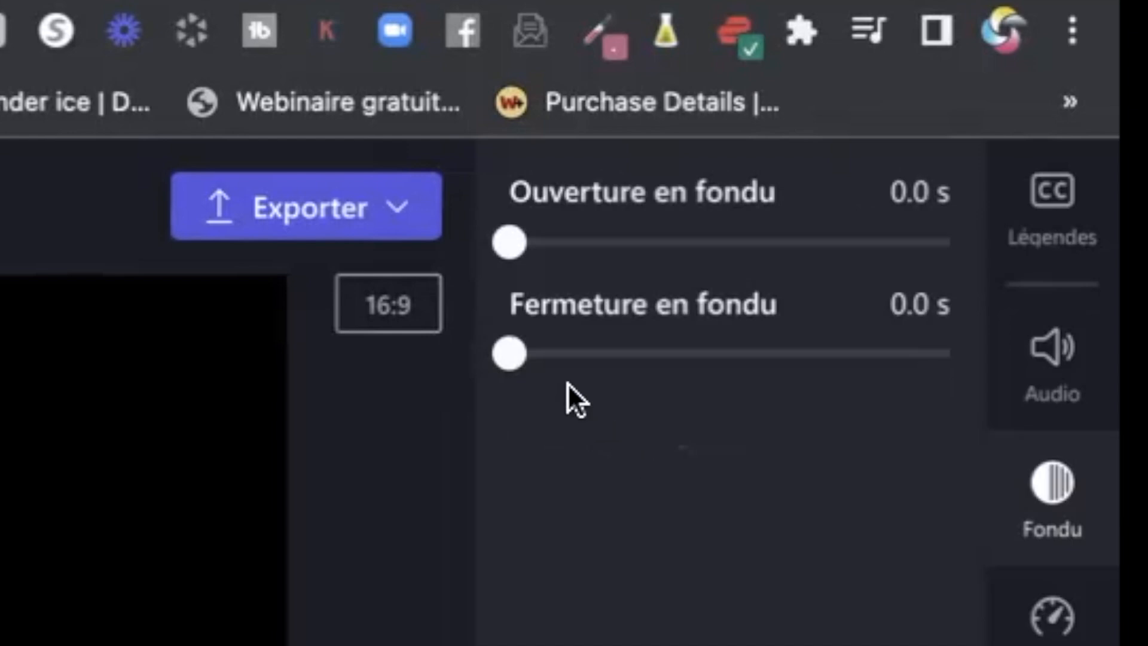
drag(511, 352, 720, 354)
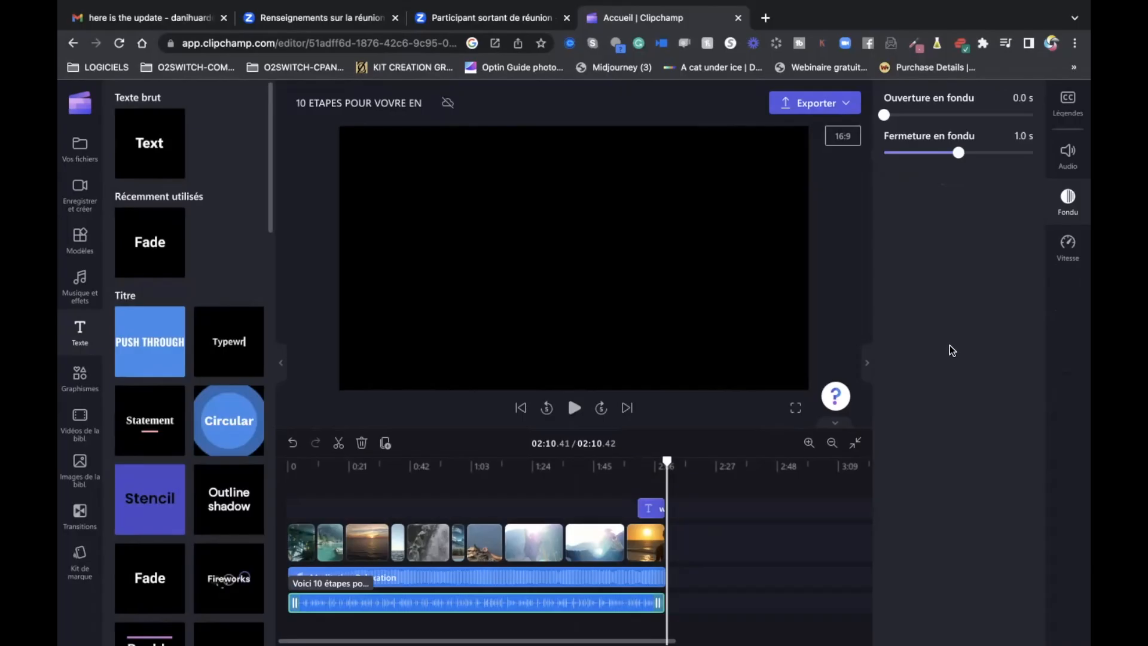
Export the video in 1080p and browse the available save and share destinations
click(816, 105)
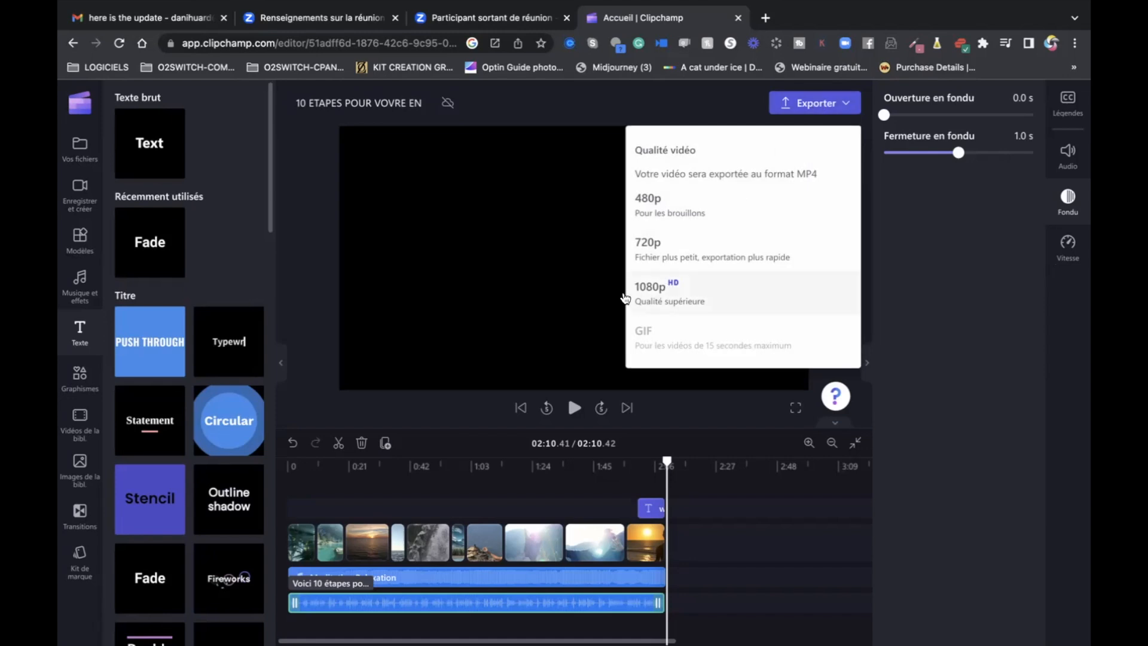
click(649, 289)
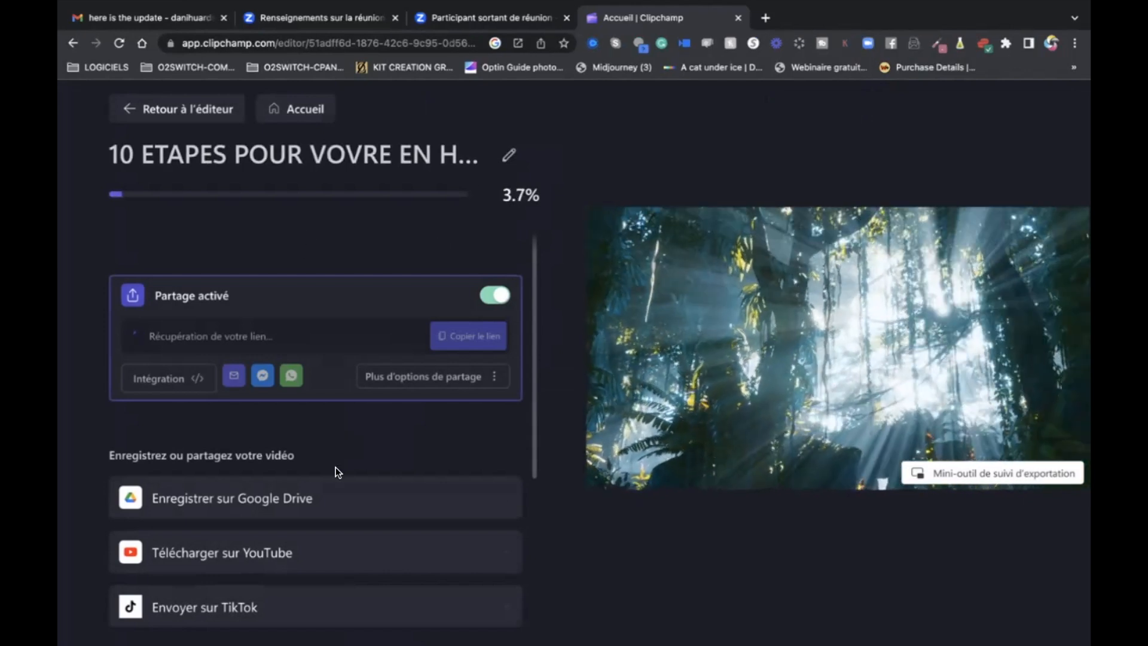
scroll(335, 467, down, 2)
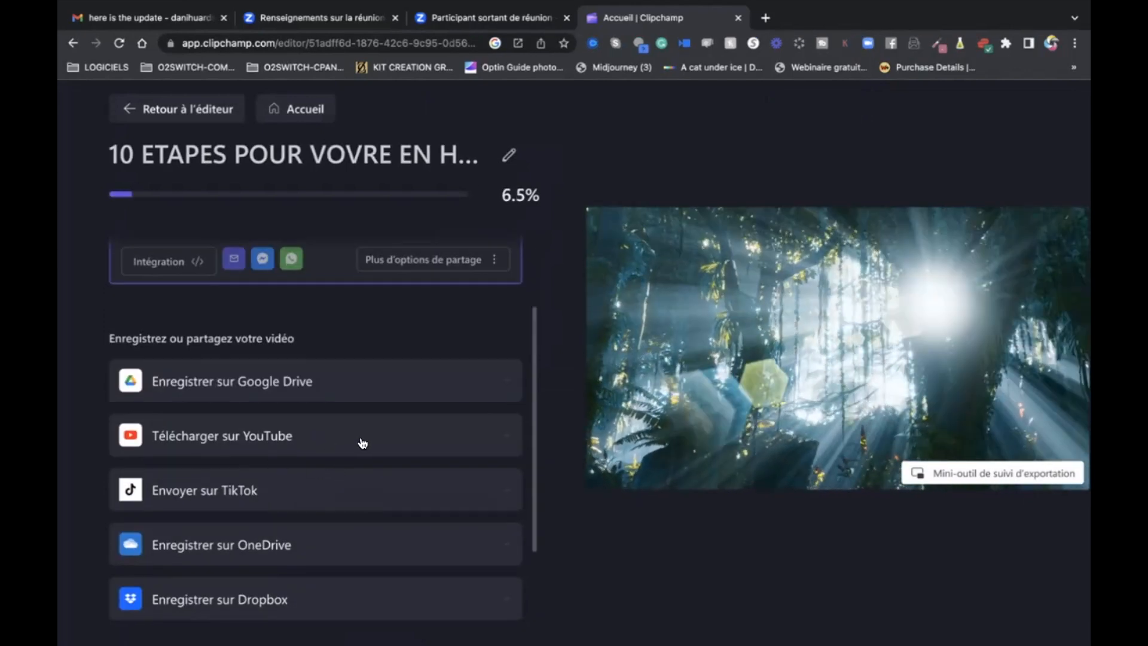
scroll(361, 469, down, 2)
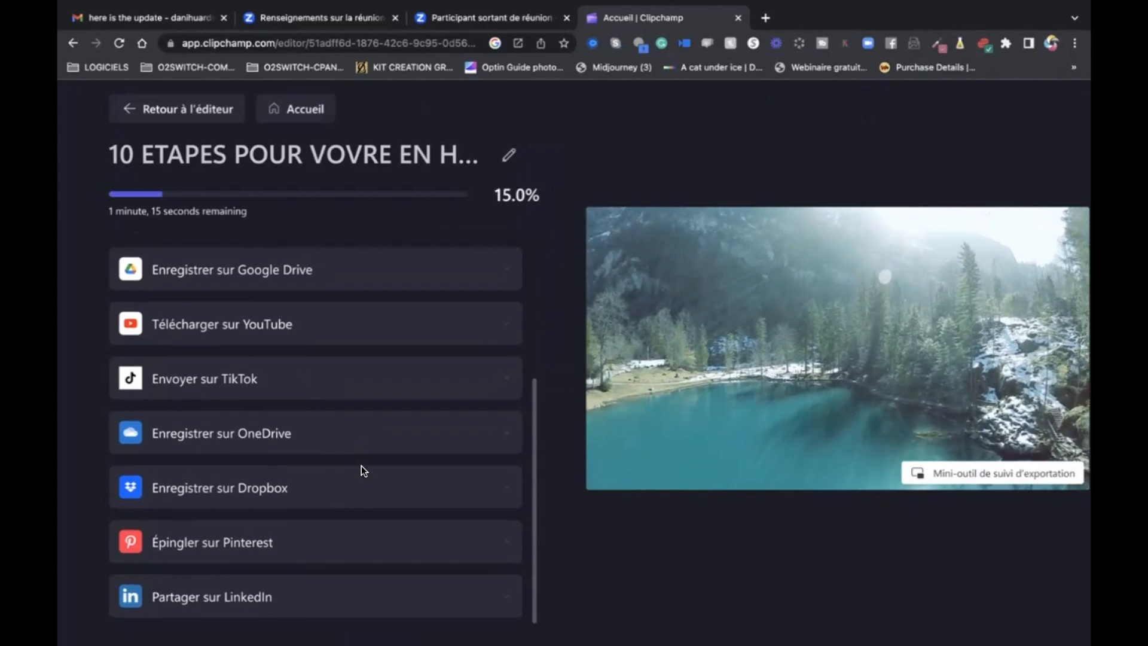
scroll(361, 470, up, 4)
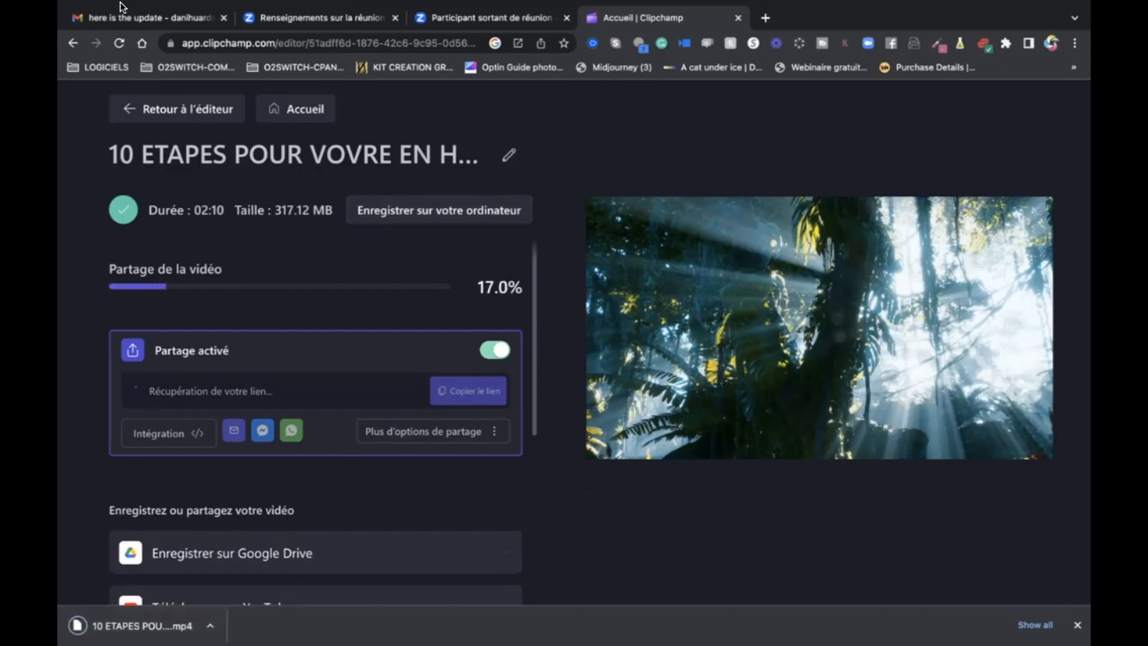
Take the browser out of full screen into a smaller window
mouse_move(120, 1)
click(106, 29)
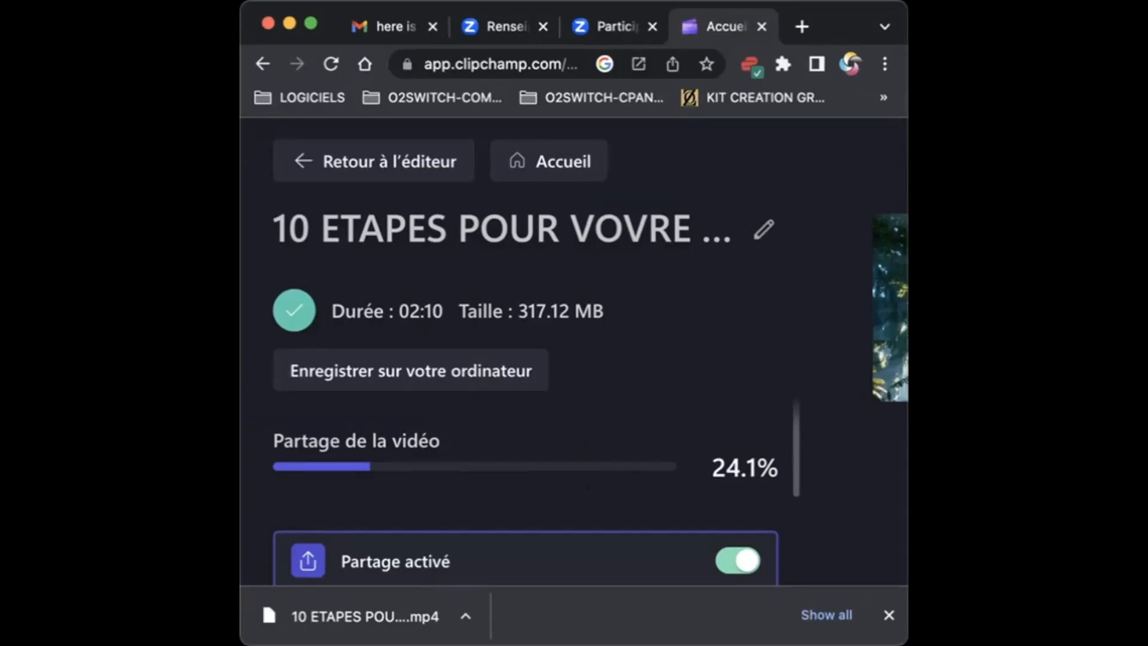